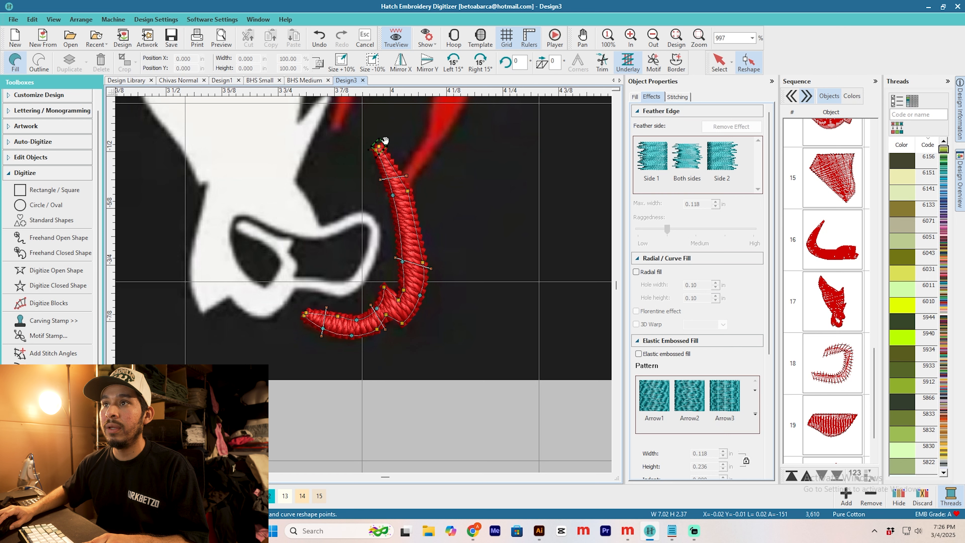
Step: Move the stitch end marker of the curved muzzle outline to its lower tip and turn off the object's automatic trims
{"action": "left_click_drag", "start_coordinate": [294, 313], "coordinate": [294, 315]}
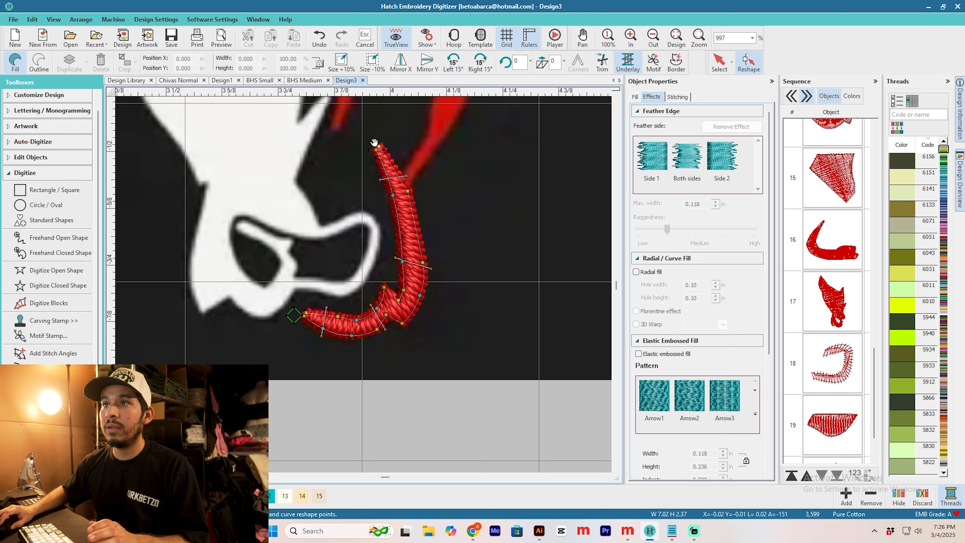
{"action": "scroll", "coordinate": [407, 180], "scroll_direction": "down", "scroll_amount": 3}
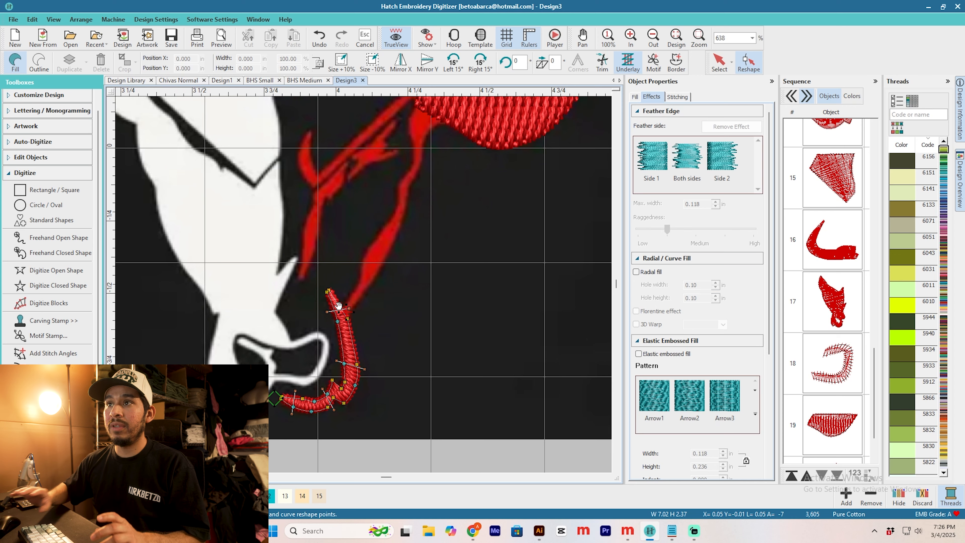
{"action": "scroll", "coordinate": [340, 308], "scroll_direction": "up", "scroll_amount": 4}
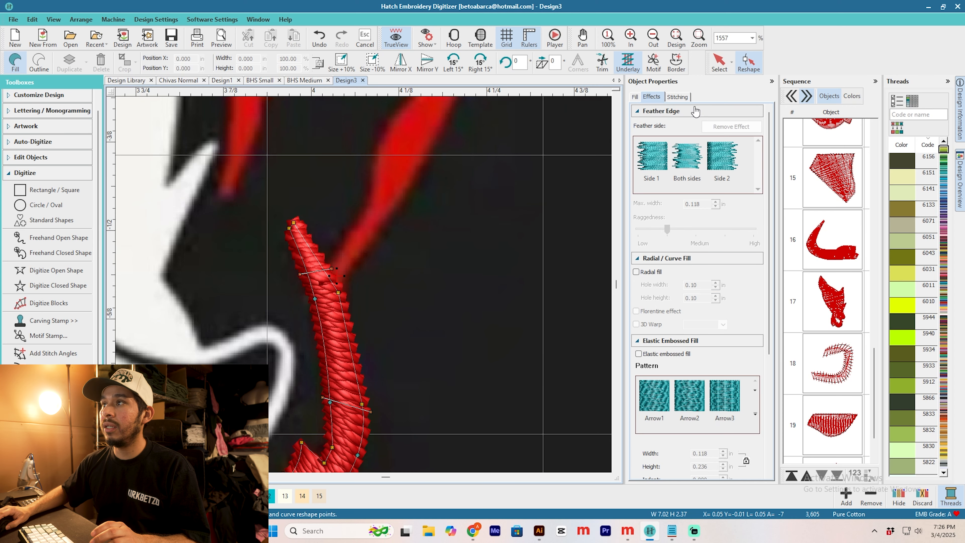
{"action": "left_click", "coordinate": [676, 96]}
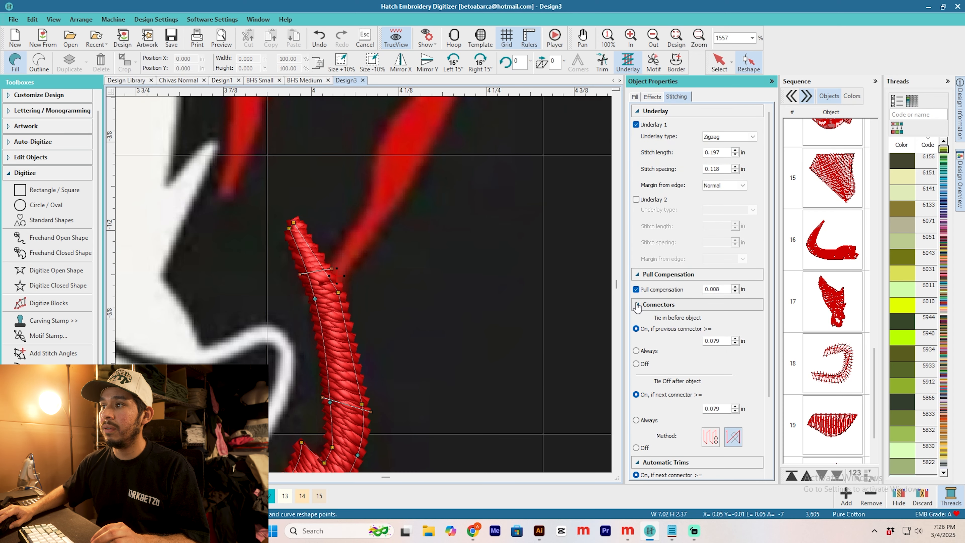
{"action": "left_click", "coordinate": [635, 304]}
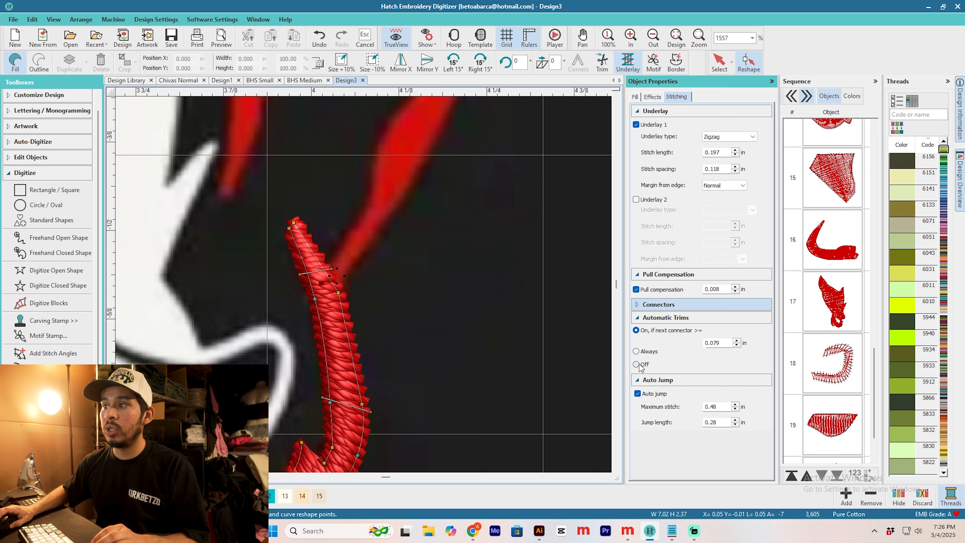
{"action": "left_click", "coordinate": [636, 364]}
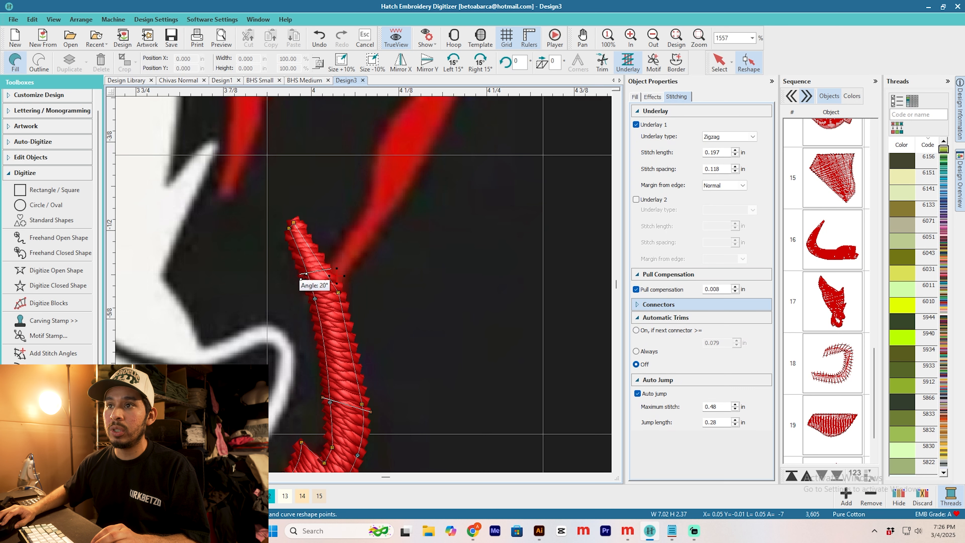
{"action": "key", "text": "Escape"}
Step: Digitize a closed satin shape tracing the long red cheek line from the muzzle outline up to the ear
{"action": "left_click", "coordinate": [57, 285]}
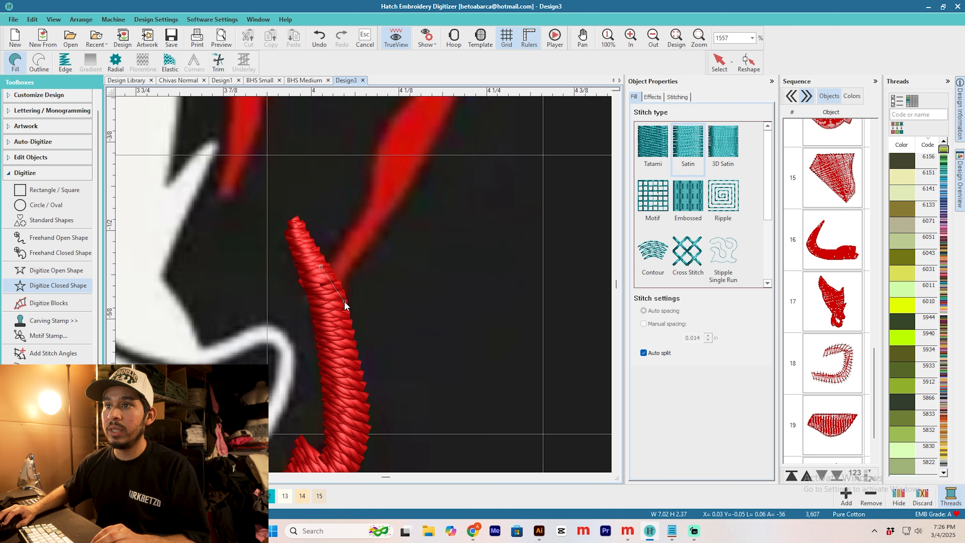
{"action": "scroll", "coordinate": [394, 217], "scroll_direction": "down", "scroll_amount": 1}
{"action": "right_click", "coordinate": [370, 262]}
{"action": "scroll", "coordinate": [396, 226], "scroll_direction": "down", "scroll_amount": 1}
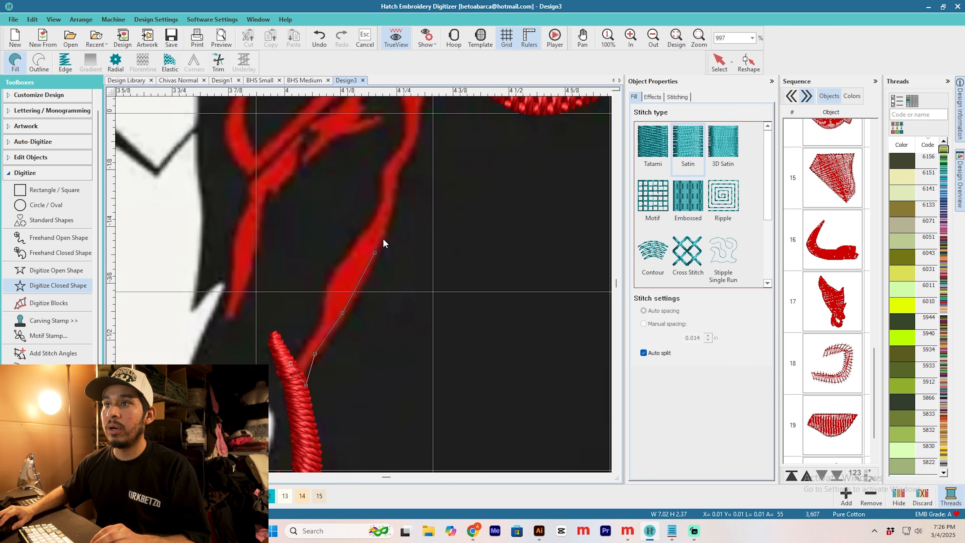
{"action": "right_click", "coordinate": [398, 184]}
{"action": "scroll", "coordinate": [401, 178], "scroll_direction": "down", "scroll_amount": 1}
{"action": "scroll", "coordinate": [363, 284], "scroll_direction": "up", "scroll_amount": 1}
{"action": "right_click", "coordinate": [360, 275]}
{"action": "right_click", "coordinate": [369, 261]}
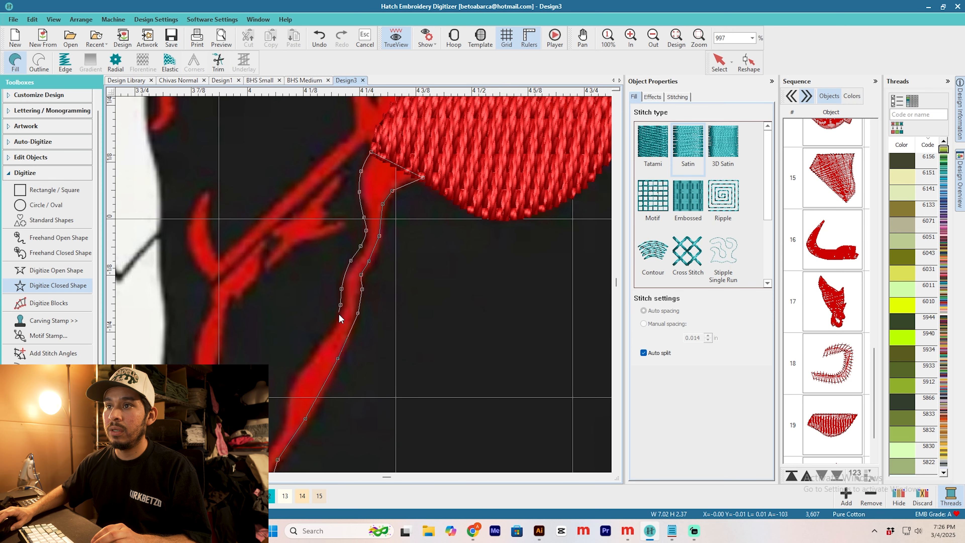
{"action": "key", "text": "Return"}
{"action": "scroll", "coordinate": [359, 282], "scroll_direction": "down", "scroll_amount": 1}
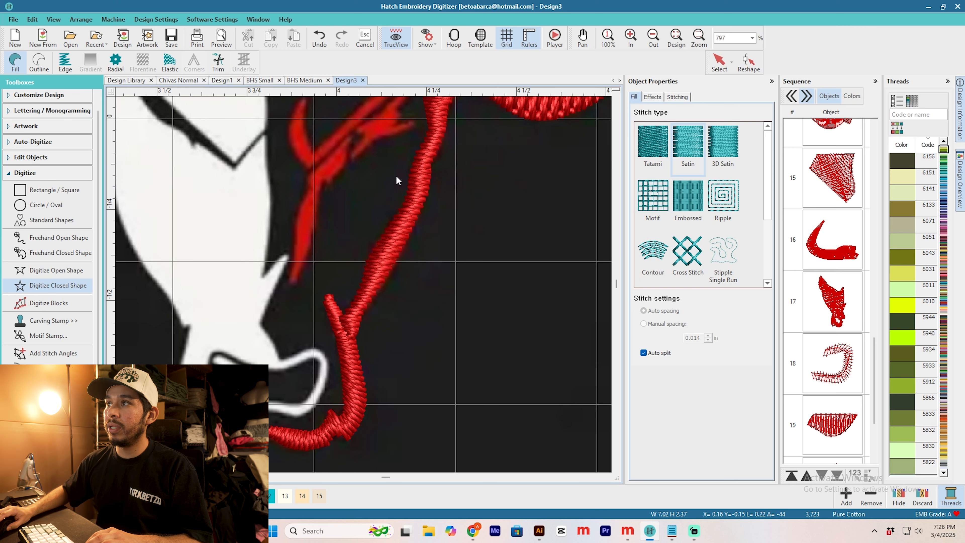
Step: Add stitch angles along the new cheek strip so the satin follows its bends
{"action": "key", "text": "Escape"}
{"action": "scroll", "coordinate": [383, 274], "scroll_direction": "down", "scroll_amount": 2}
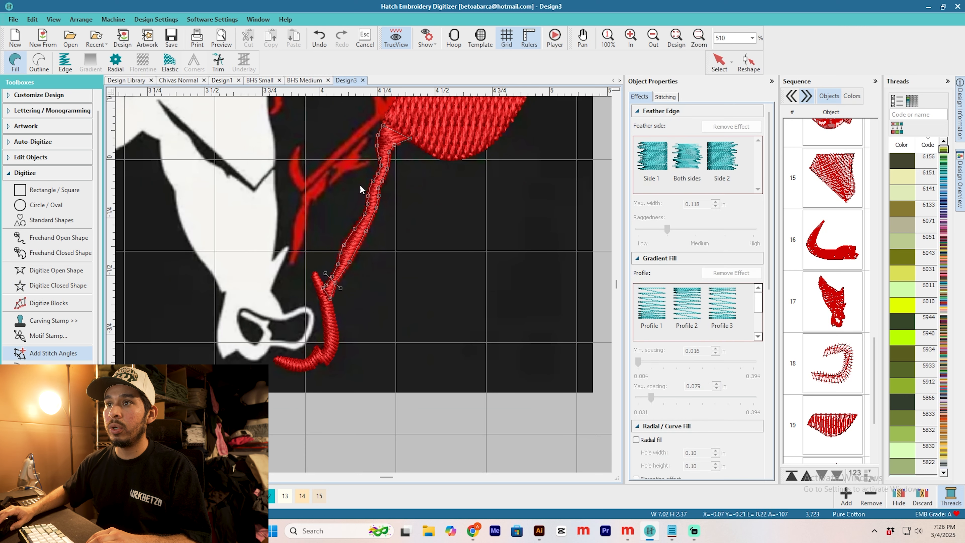
{"action": "key", "text": "Return"}
Step: Reshape the cheek strip's upper end so it runs along the ear's inner edge up to the ear's top corner
{"action": "scroll", "coordinate": [428, 152], "scroll_direction": "down", "scroll_amount": 2}
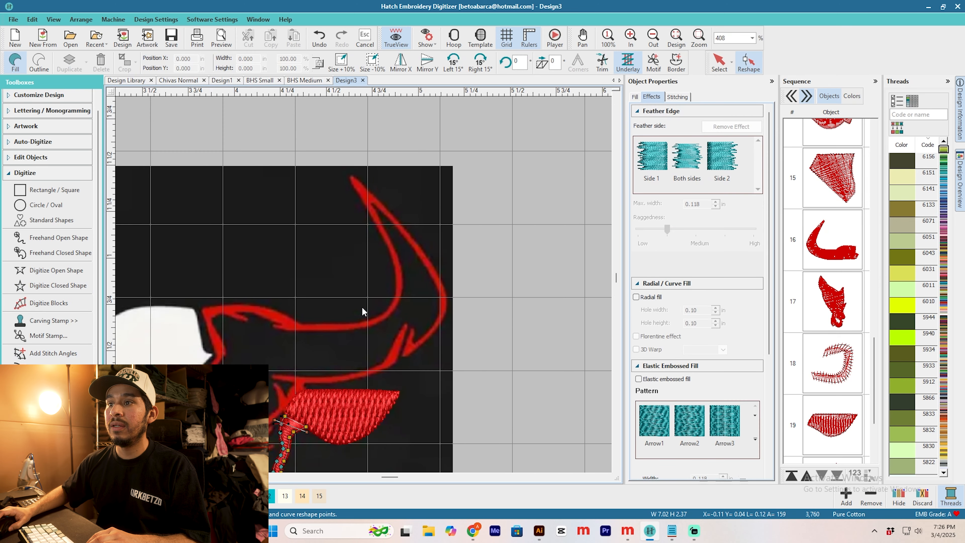
{"action": "scroll", "coordinate": [361, 312], "scroll_direction": "up", "scroll_amount": 2}
{"action": "scroll", "coordinate": [303, 350], "scroll_direction": "up", "scroll_amount": 1}
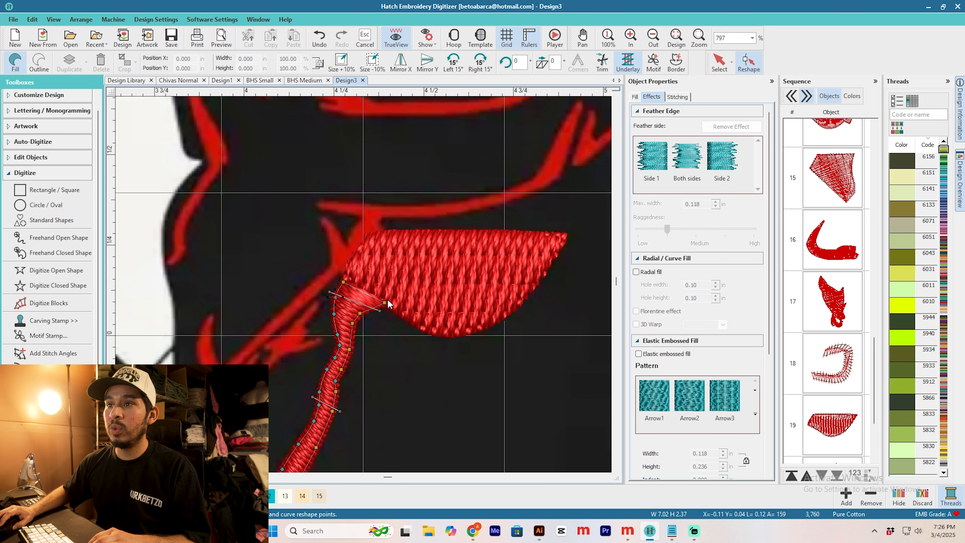
{"action": "left_click_drag", "start_coordinate": [384, 302], "coordinate": [366, 243]}
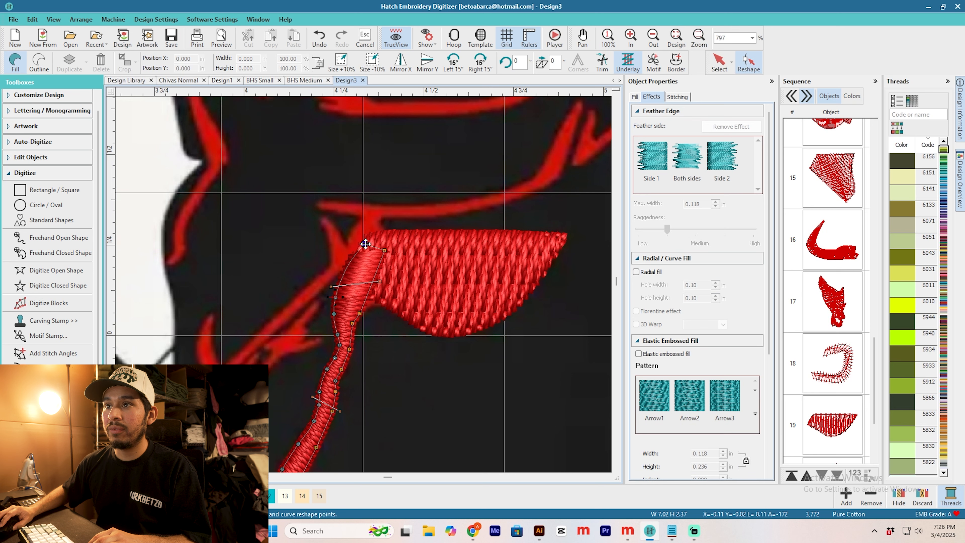
{"action": "scroll", "coordinate": [346, 361], "scroll_direction": "down", "scroll_amount": 2}
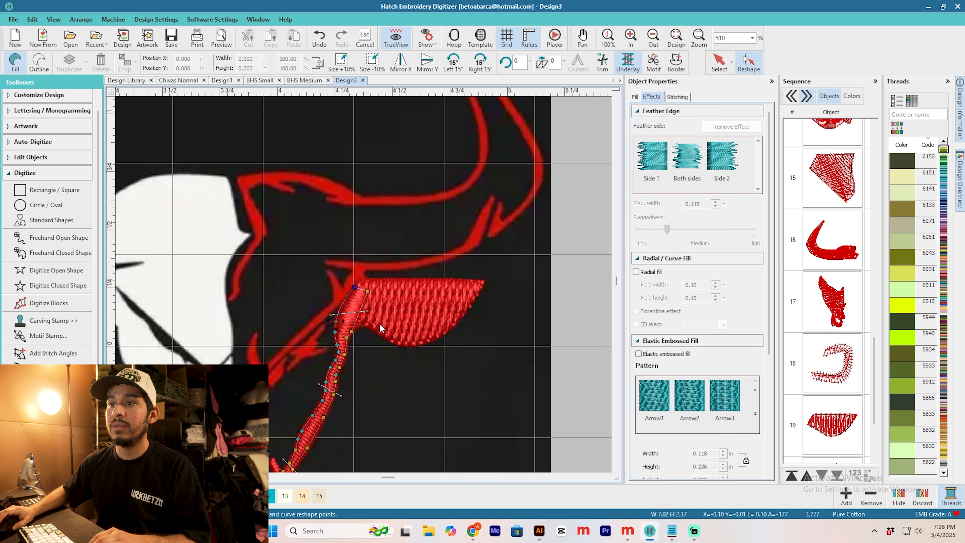
{"action": "left_click_drag", "start_coordinate": [340, 321], "coordinate": [356, 252]}
{"action": "scroll", "coordinate": [356, 252], "scroll_direction": "up", "scroll_amount": 2}
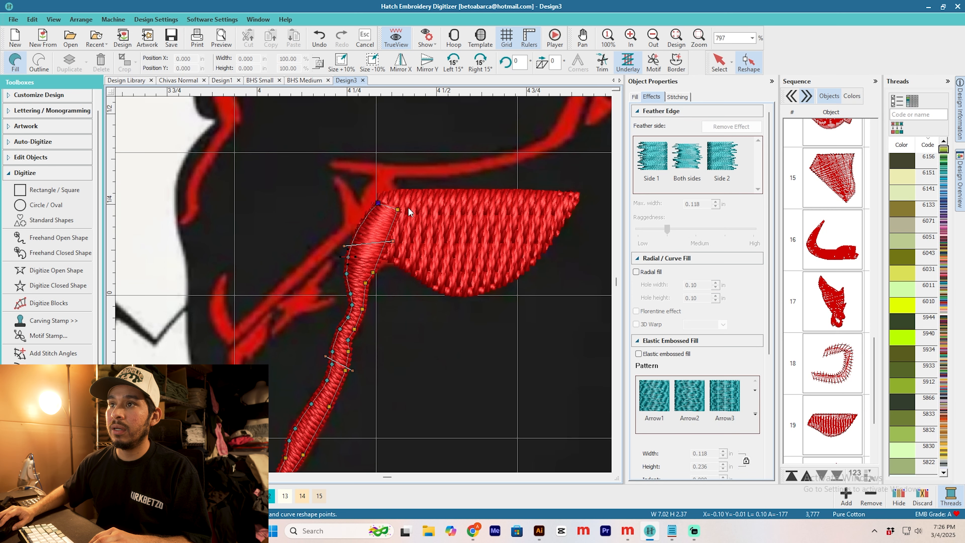
{"action": "left_click_drag", "start_coordinate": [399, 210], "coordinate": [387, 186]}
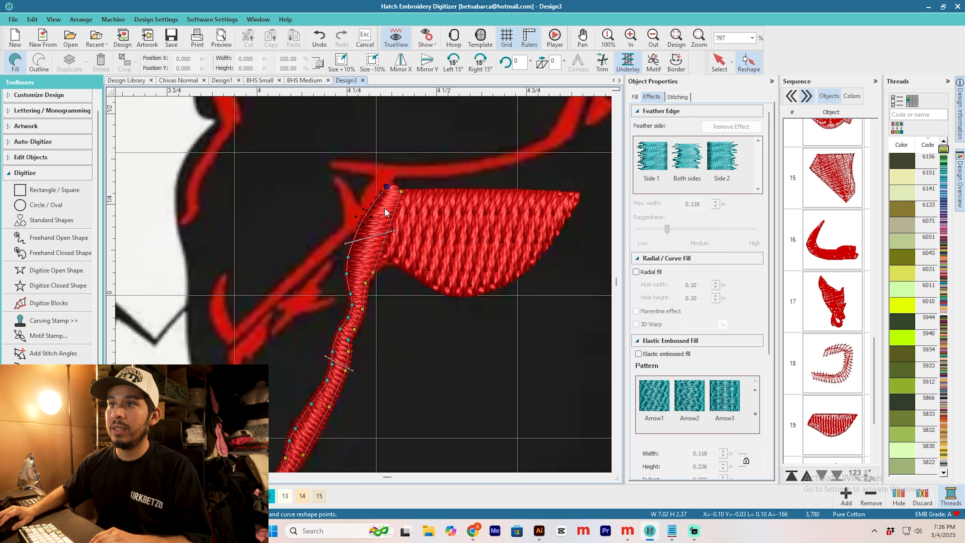
Step: Turn off automatic trims for the cheek strip and adjust the stitch angle line near its upper end
{"action": "left_click", "coordinate": [679, 98]}
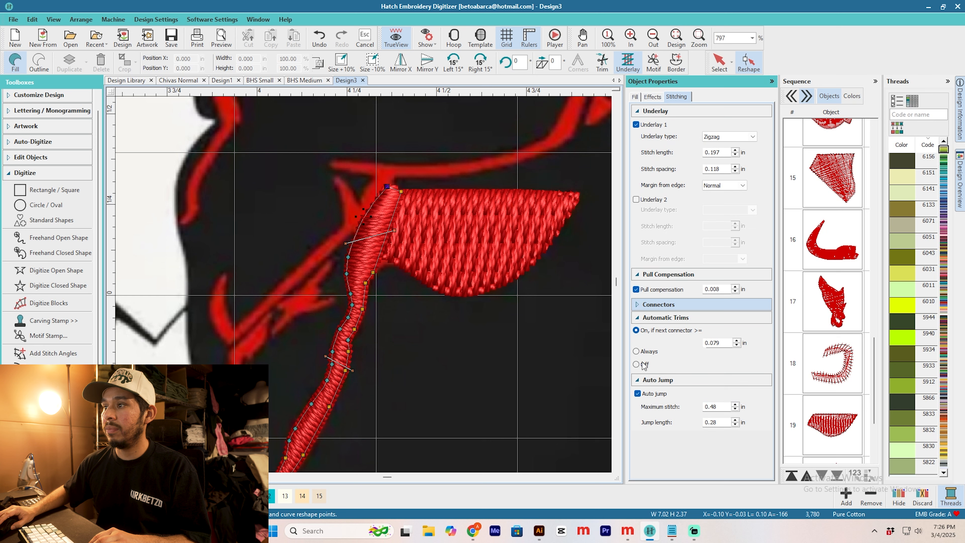
{"action": "left_click", "coordinate": [636, 364]}
{"action": "left_click_drag", "start_coordinate": [394, 231], "coordinate": [403, 245]}
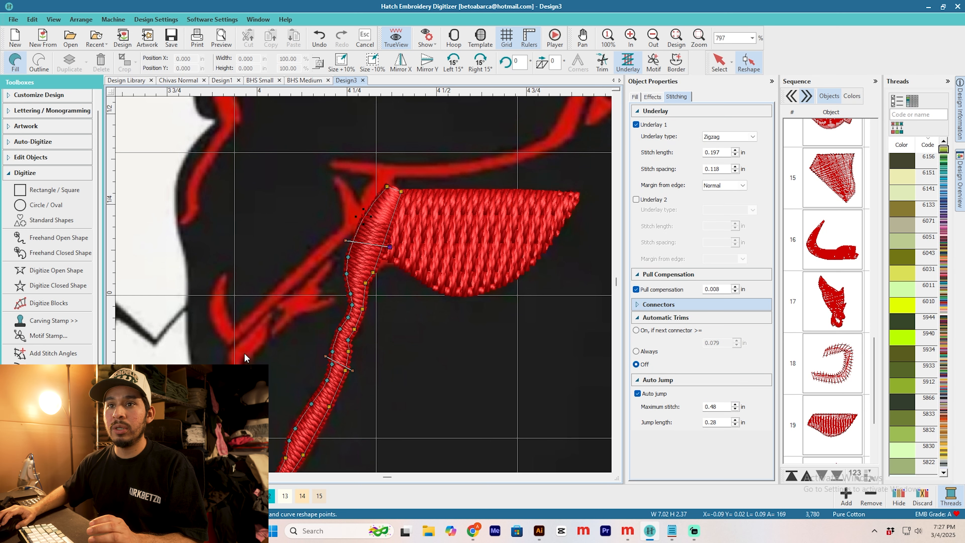
Step: Digitize a closed satin shape tracing the diagonal red face line, including its hooked lower end and the spike beside the ear
{"action": "left_click", "coordinate": [57, 285]}
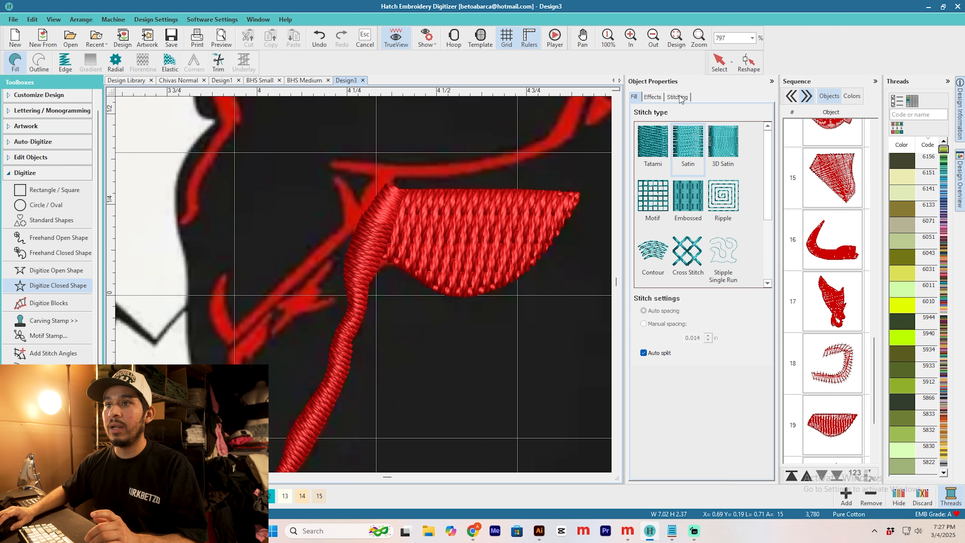
{"action": "scroll", "coordinate": [398, 241], "scroll_direction": "up", "scroll_amount": 2}
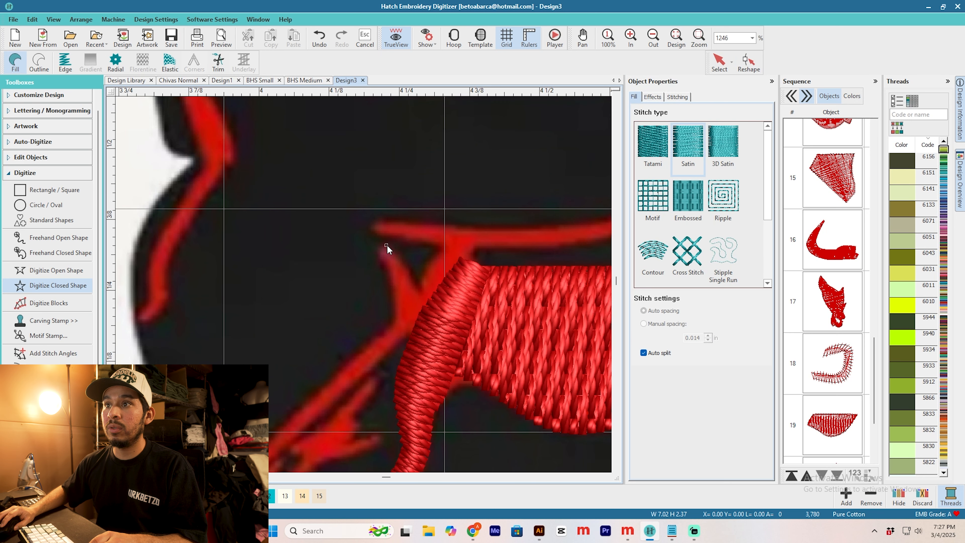
{"action": "left_click", "coordinate": [429, 320]}
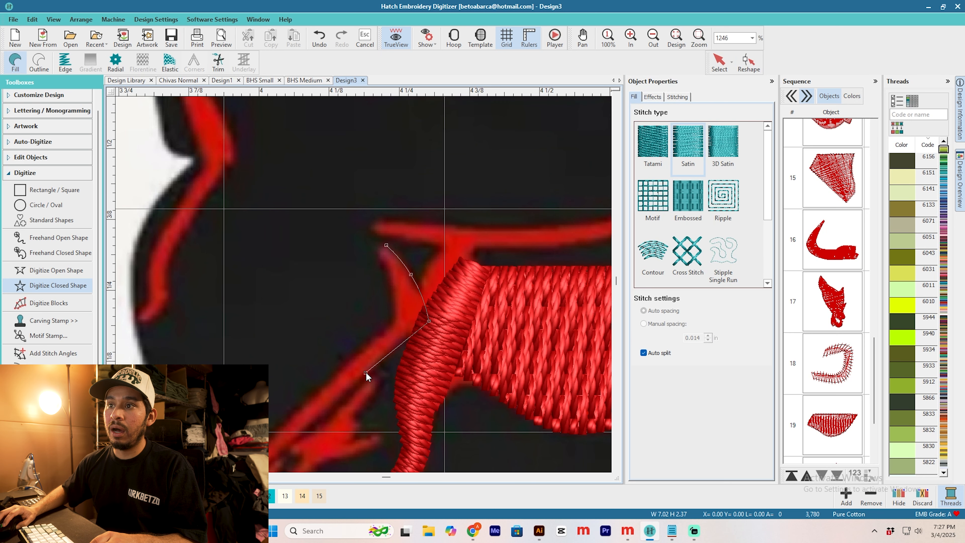
{"action": "left_click", "coordinate": [365, 372]}
{"action": "scroll", "coordinate": [365, 371], "scroll_direction": "down", "scroll_amount": 1}
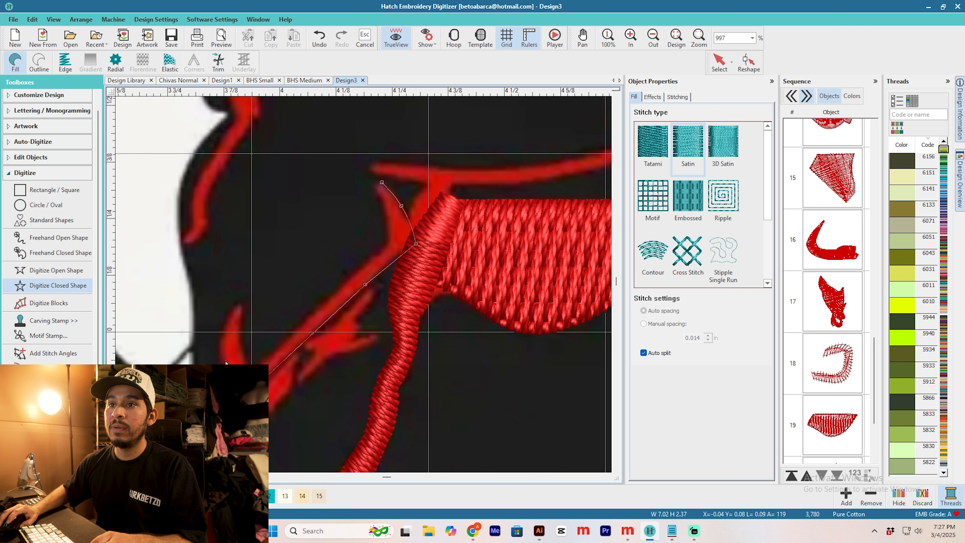
{"action": "left_click", "coordinate": [239, 334]}
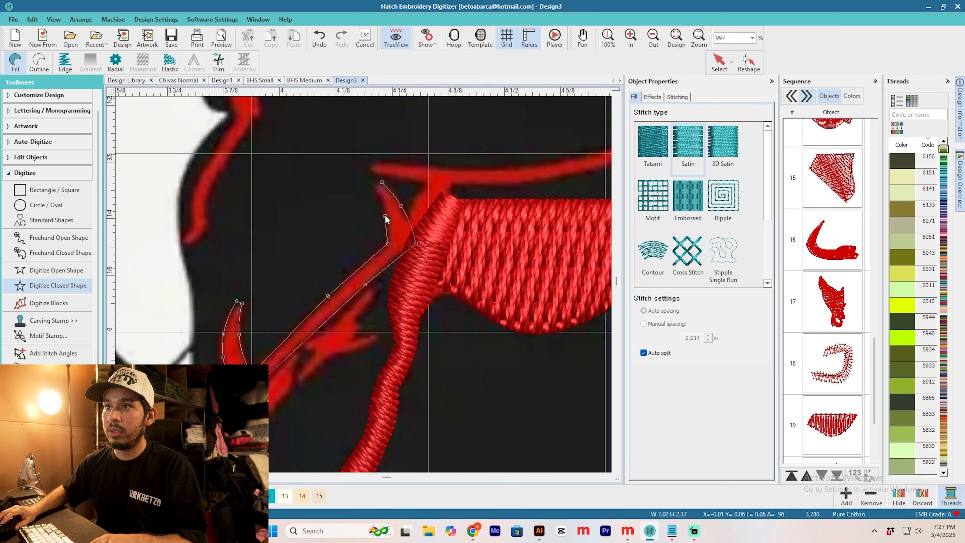
{"action": "key", "text": "Return"}
{"action": "key", "text": "Escape"}
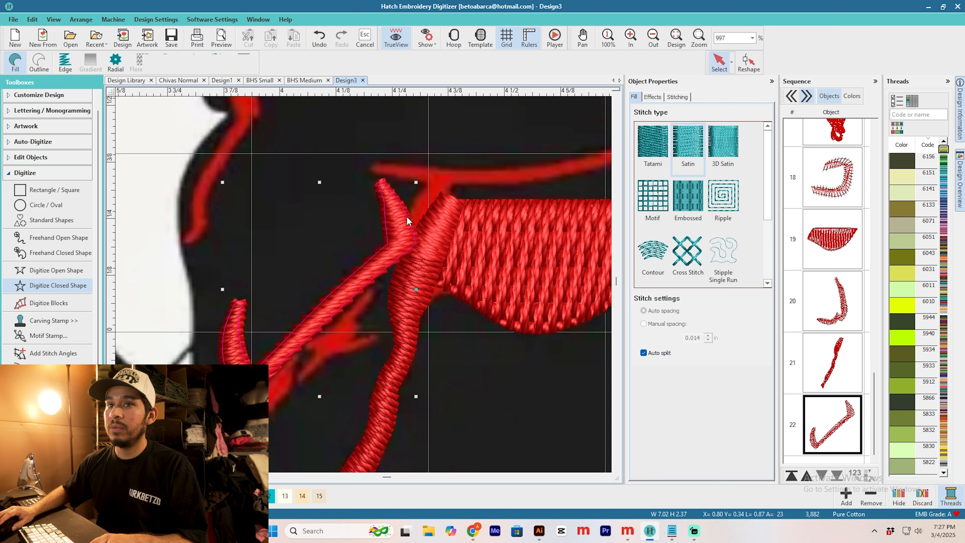
Step: Add stitch angles along the hooked diagonal face line
{"action": "left_click", "coordinate": [59, 354]}
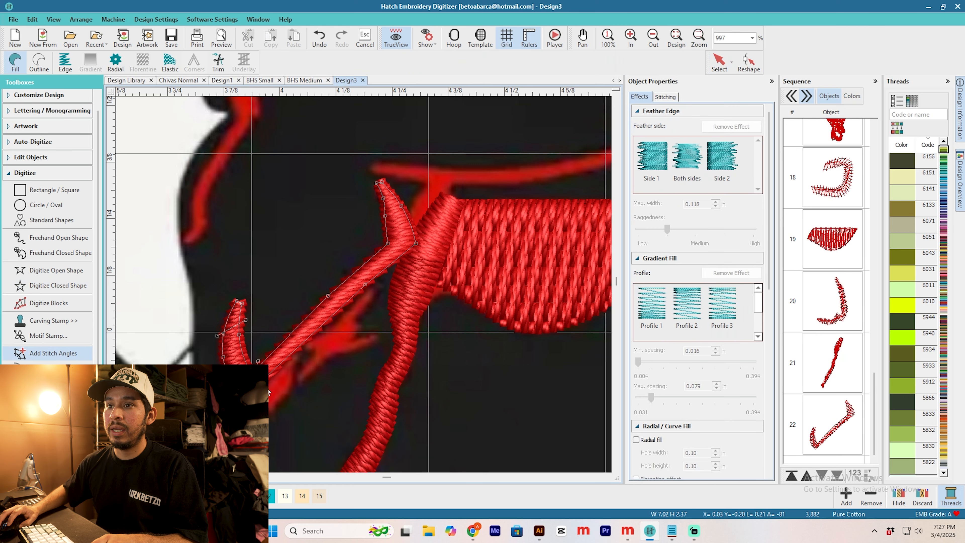
{"action": "key", "text": "Return"}
{"action": "key", "text": "Escape"}
{"action": "scroll", "coordinate": [418, 260], "scroll_direction": "down", "scroll_amount": 3}
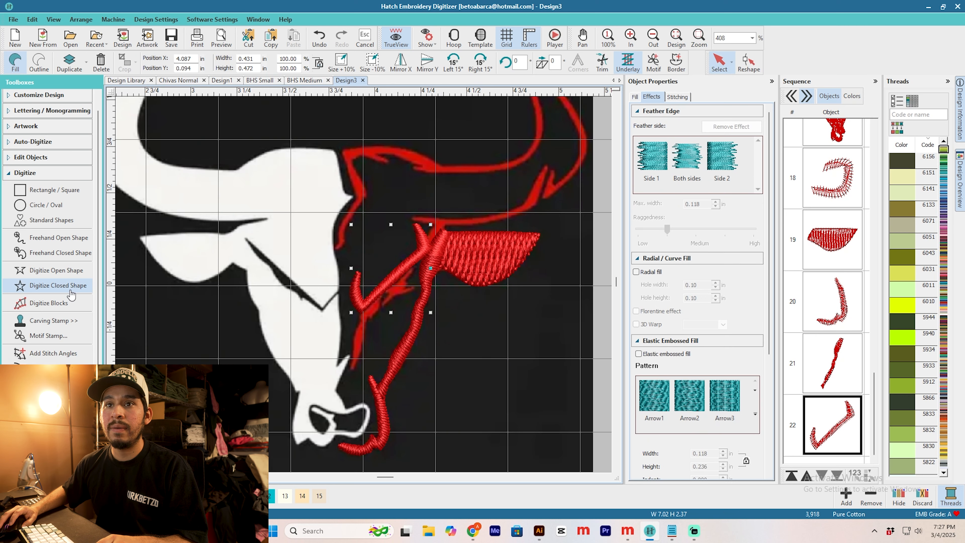
Step: Digitize two closed satin shapes, one over the jagged stroke beneath the diagonal line and one over the strip running down beside the face
{"action": "left_click", "coordinate": [68, 289]}
{"action": "scroll", "coordinate": [410, 278], "scroll_direction": "up", "scroll_amount": 3}
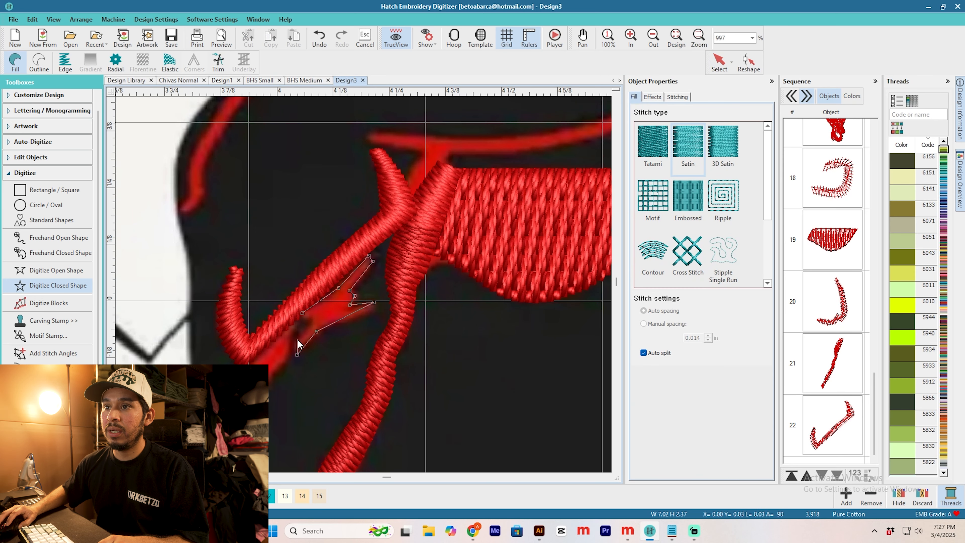
{"action": "key", "text": "Return"}
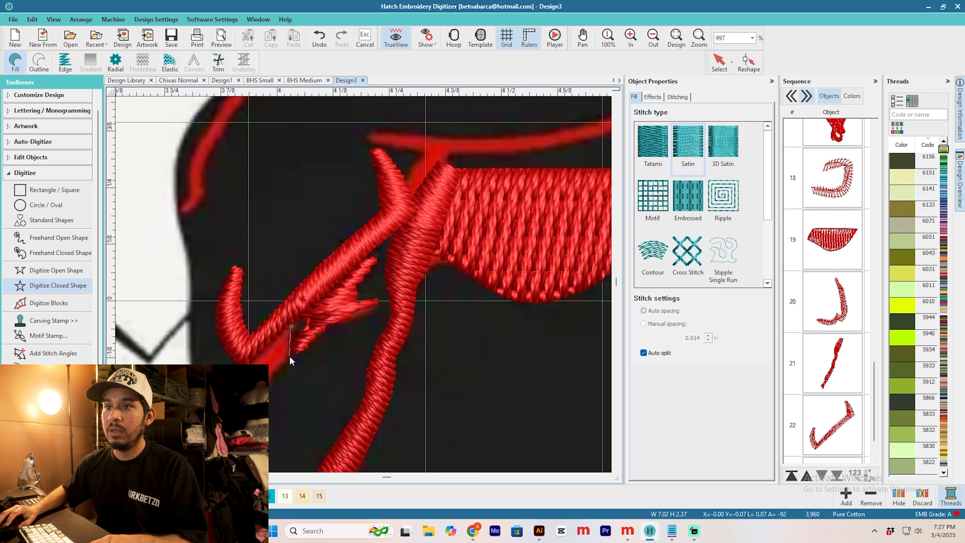
{"action": "scroll", "coordinate": [362, 284], "scroll_direction": "down", "scroll_amount": 1}
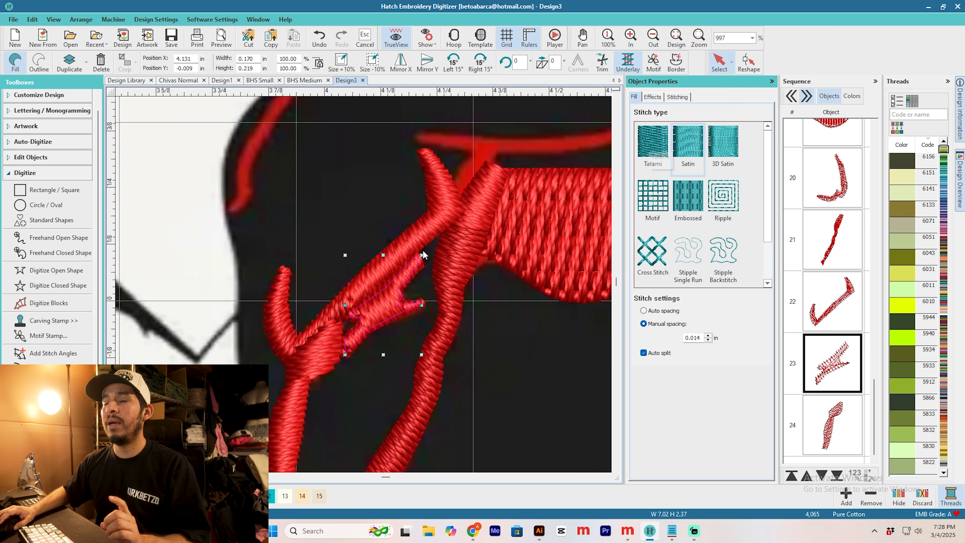
{"action": "scroll", "coordinate": [319, 304], "scroll_direction": "down", "scroll_amount": 1}
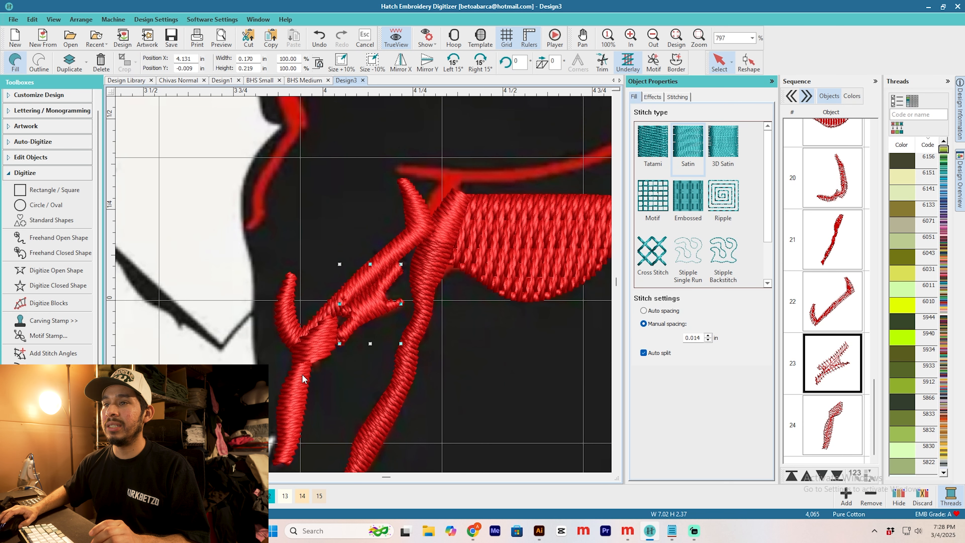
Step: Add stitch angles to the strip running down beside the face, one near its upper part and one near its lower end
{"action": "left_click", "coordinate": [302, 349]}
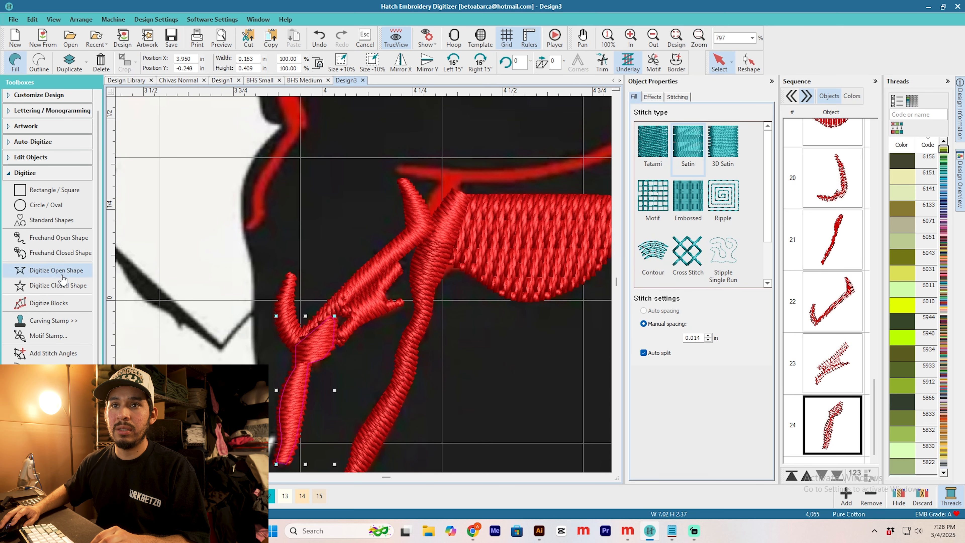
{"action": "left_click", "coordinate": [56, 270]}
{"action": "key", "text": "Escape"}
{"action": "left_click", "coordinate": [719, 64]}
{"action": "left_click", "coordinate": [315, 347]}
{"action": "left_click", "coordinate": [70, 354]}
{"action": "left_click", "coordinate": [320, 448]}
{"action": "left_click", "coordinate": [272, 437]}
{"action": "key", "text": "Return"}
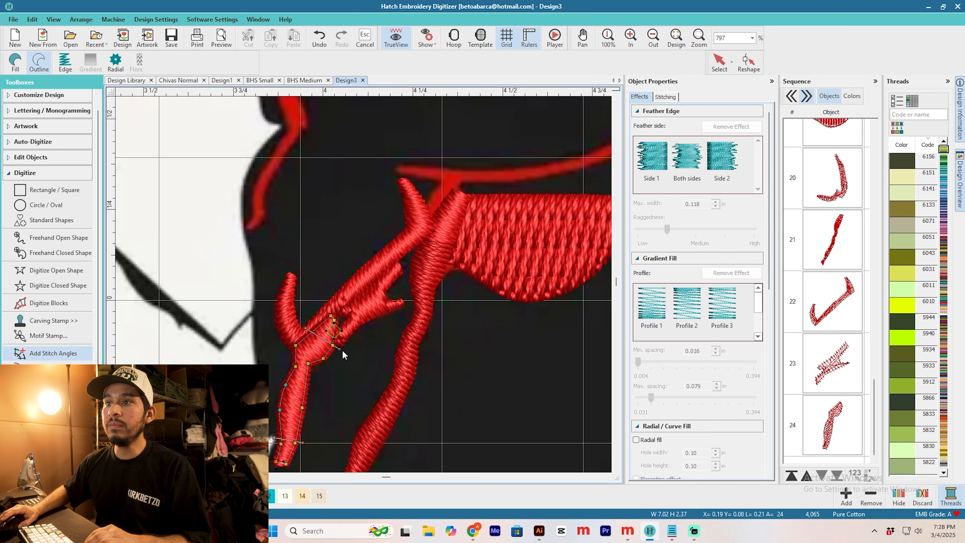
Step: Digitize a small closed shape over the short stroke joining the strips beside the filled ear, and give it a satin fill
{"action": "scroll", "coordinate": [336, 368], "scroll_direction": "down", "scroll_amount": 3}
{"action": "scroll", "coordinate": [406, 229], "scroll_direction": "up", "scroll_amount": 3}
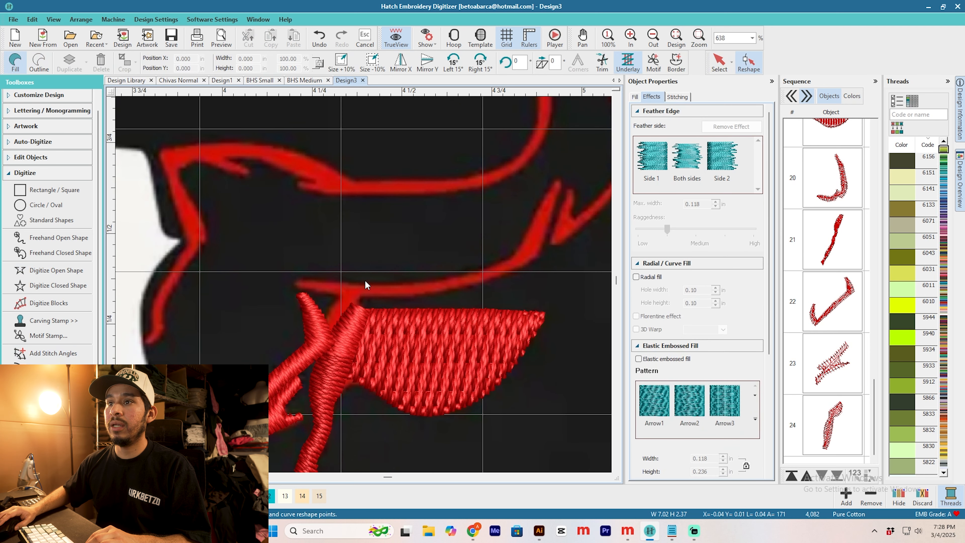
{"action": "left_click", "coordinate": [57, 285]}
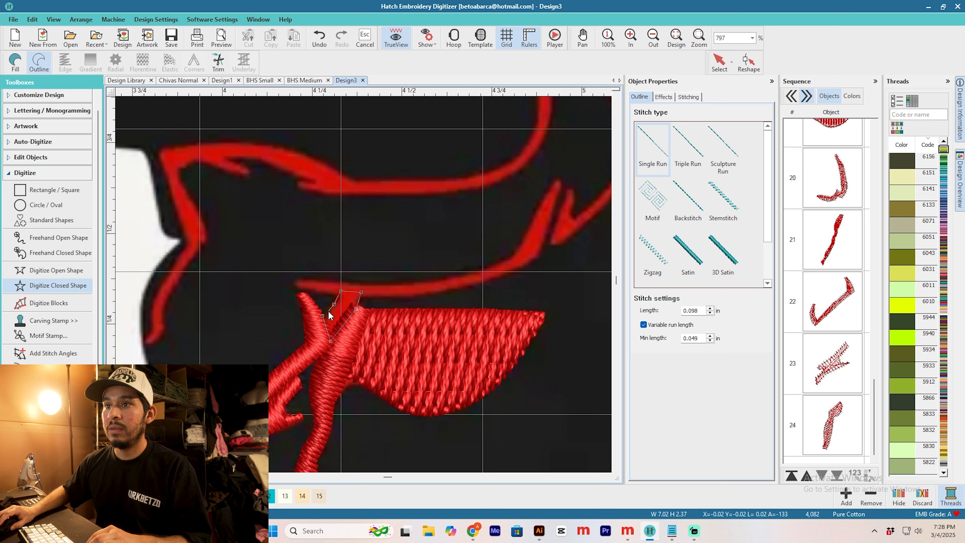
{"action": "key", "text": "Return"}
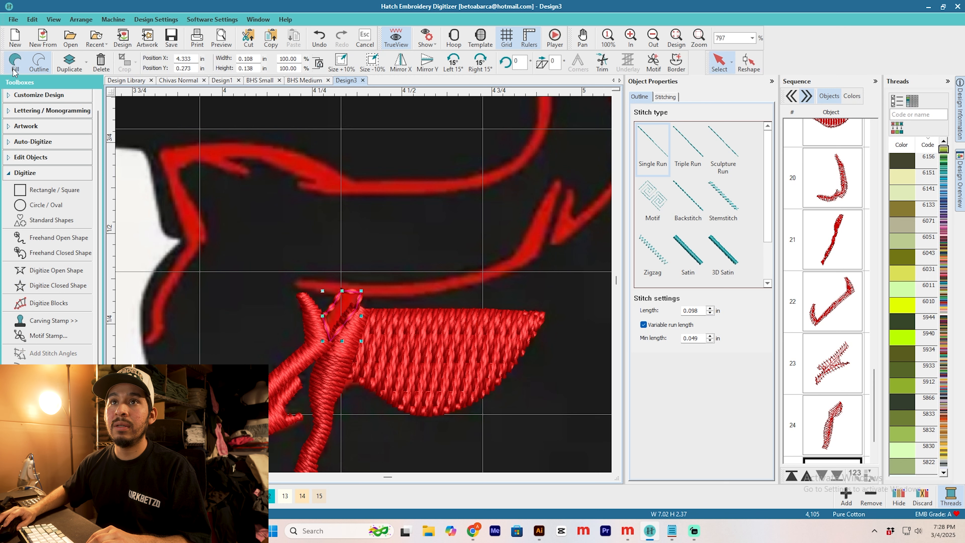
{"action": "left_click", "coordinate": [14, 69]}
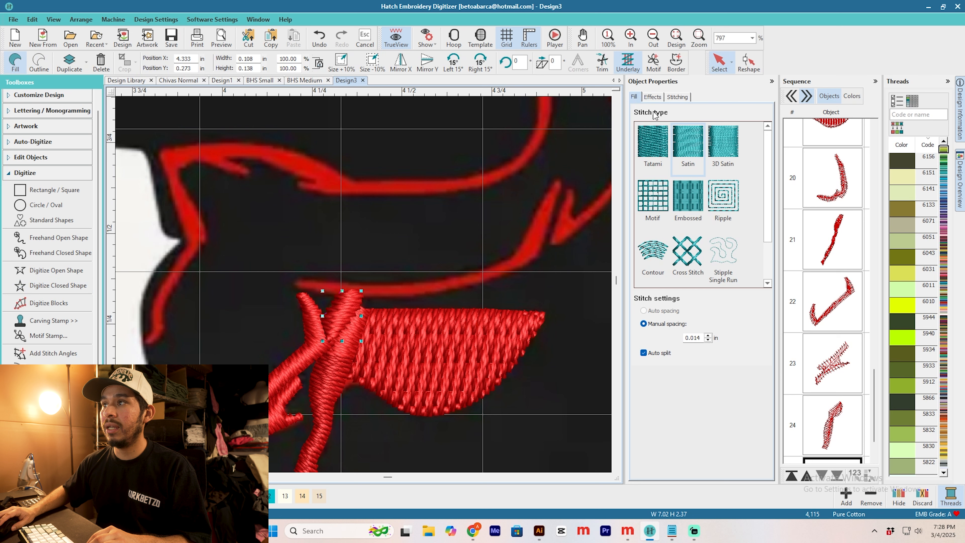
Step: Rotate the small connecting shape's stitch angle so the stitches cross the stroke, and turn off its automatic trims
{"action": "left_click", "coordinate": [747, 65]}
{"action": "mouse_move", "coordinate": [357, 335]}
{"action": "left_mouse_down"}
{"action": "mouse_move", "coordinate": [362, 359]}
{"action": "mouse_move", "coordinate": [354, 275]}
{"action": "left_mouse_up"}
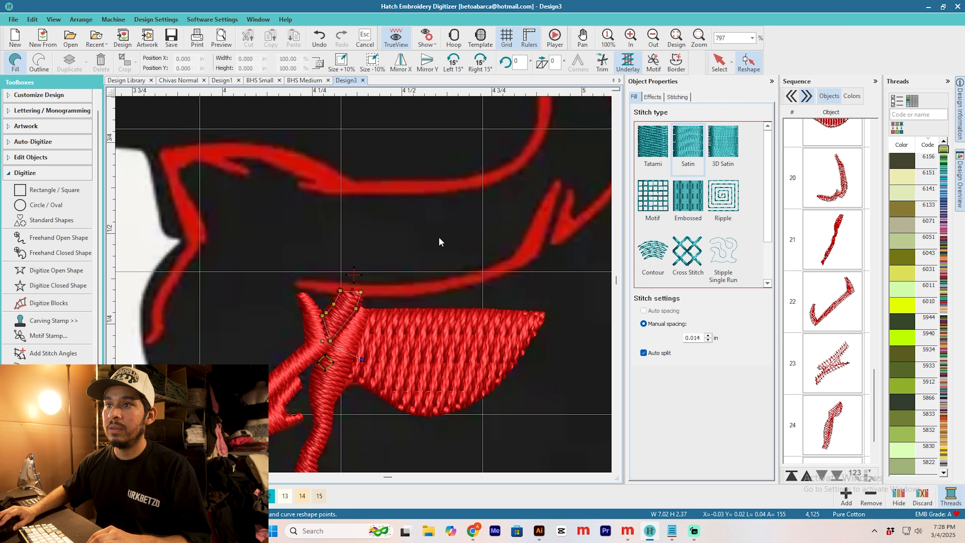
{"action": "left_click", "coordinate": [677, 97]}
Step: Digitize a closed satin shape along the long curved line above the filled ear, up to its pointed tip
{"action": "left_click", "coordinate": [57, 285]}
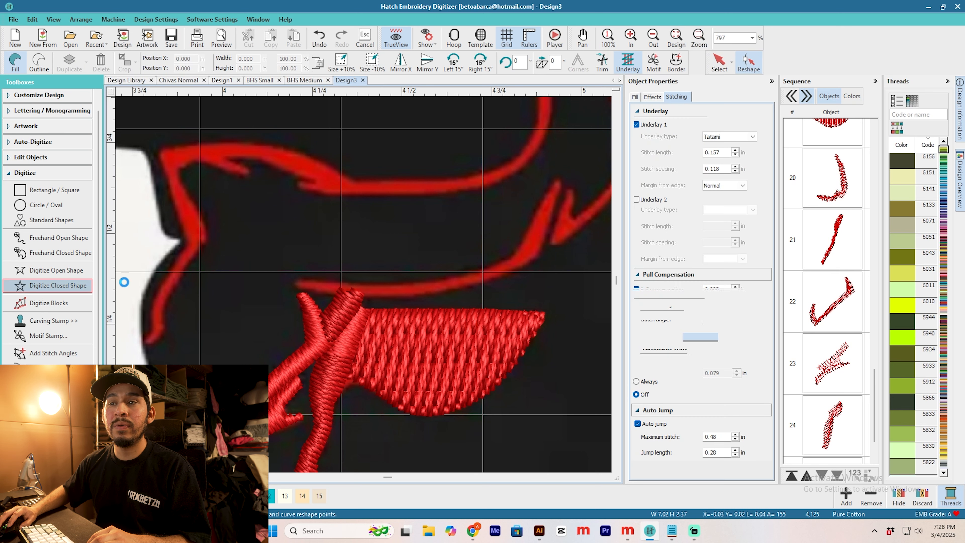
{"action": "left_click", "coordinate": [361, 296]}
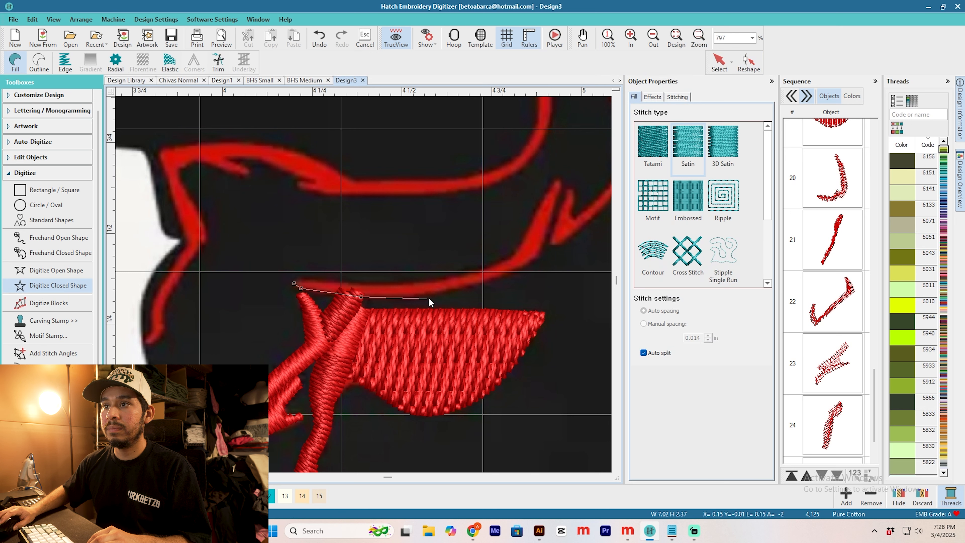
{"action": "right_click", "coordinate": [449, 290]}
{"action": "left_click", "coordinate": [534, 261]}
{"action": "left_click", "coordinate": [560, 179]}
{"action": "left_click", "coordinate": [516, 252]}
{"action": "left_click", "coordinate": [478, 270]}
{"action": "left_click", "coordinate": [399, 284]}
{"action": "left_click", "coordinate": [296, 280]}
{"action": "key", "text": "Return"}
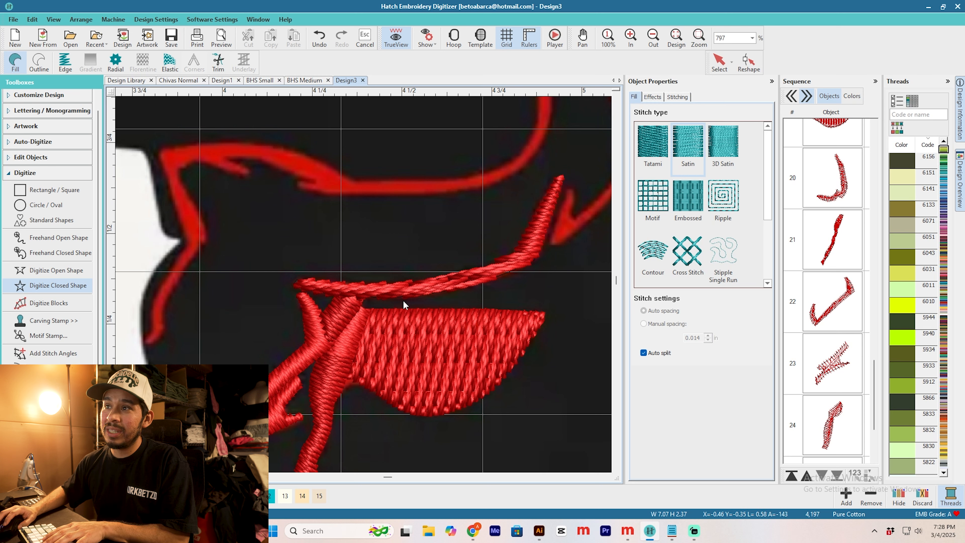
Step: Rotate the stitch angle of the curved line above the ear to nearly vertical
{"action": "left_click", "coordinate": [726, 64]}
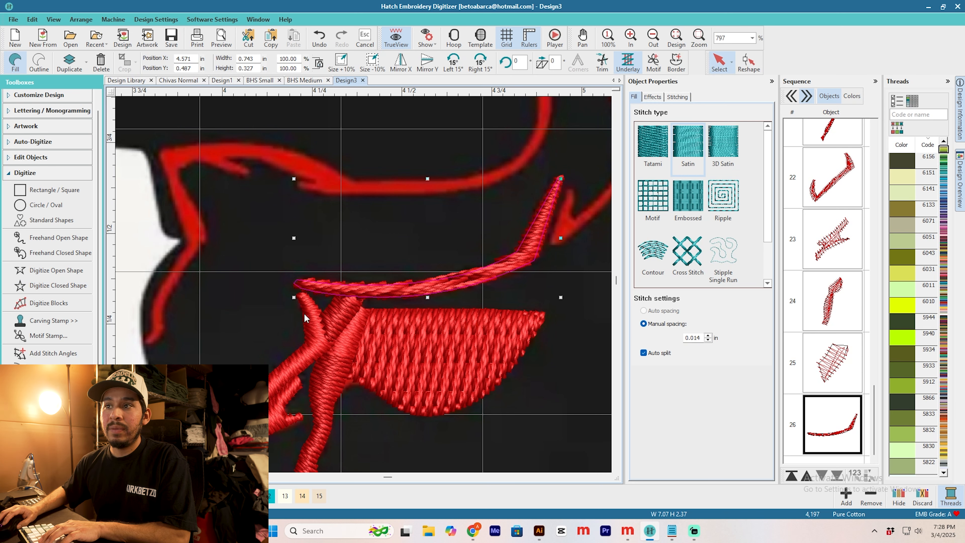
{"action": "key", "text": "h"}
{"action": "left_click_drag", "start_coordinate": [550, 227], "coordinate": [305, 425]}
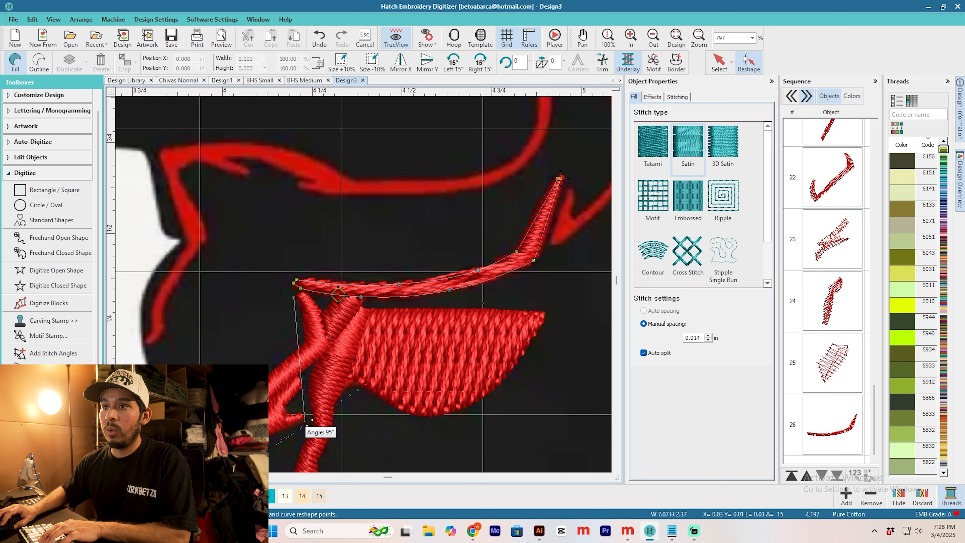
{"action": "left_click_drag", "start_coordinate": [294, 297], "coordinate": [300, 226]}
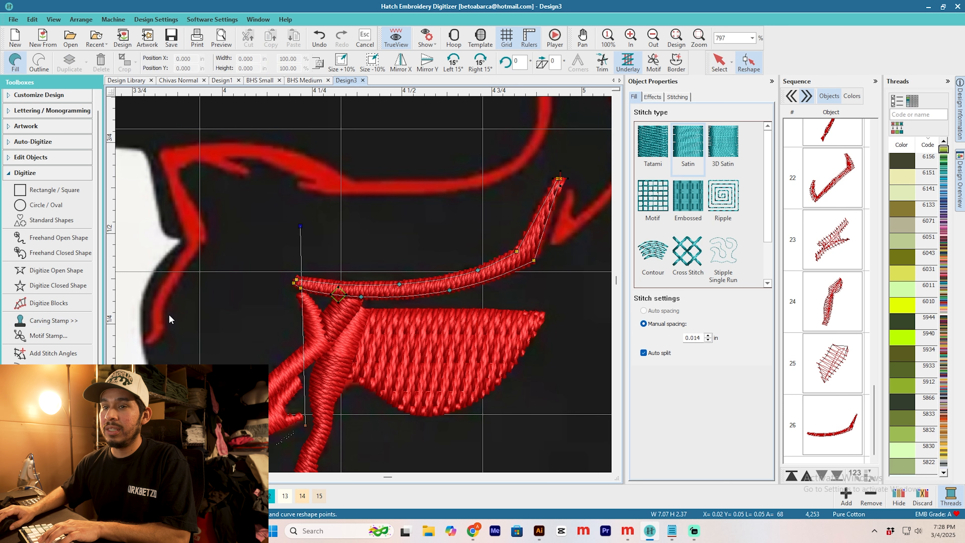
Step: Add stitch angles at the inner end, the bend and the tip of the curved line above the ear, and turn off its automatic trims
{"action": "left_click", "coordinate": [67, 353]}
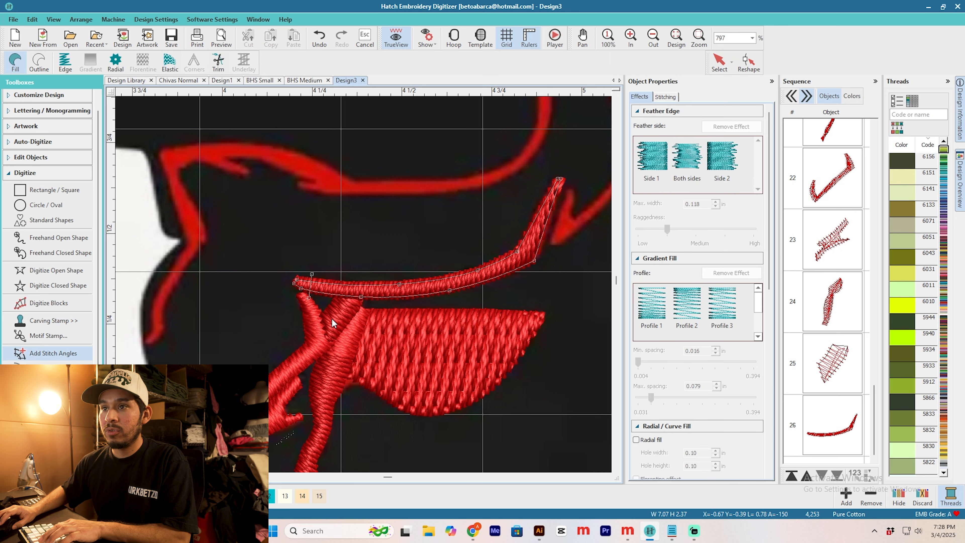
{"action": "left_click", "coordinate": [547, 262]}
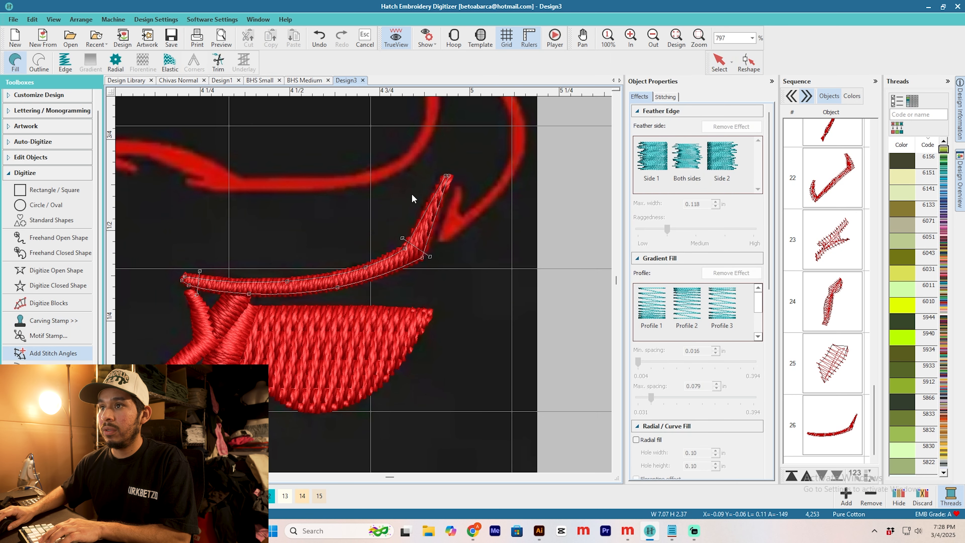
{"action": "left_click", "coordinate": [398, 198]}
{"action": "left_click", "coordinate": [461, 201]}
{"action": "key", "text": "Return"}
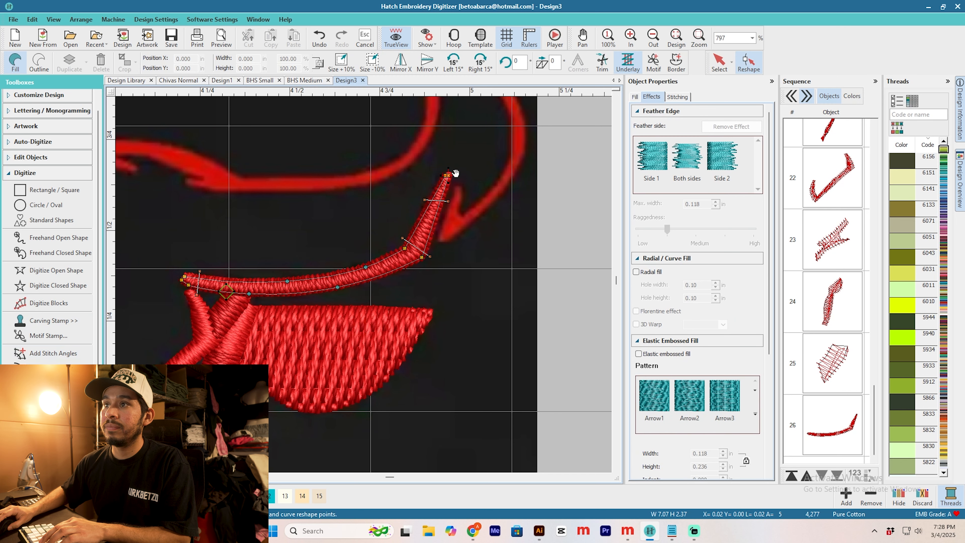
{"action": "left_click", "coordinate": [678, 97]}
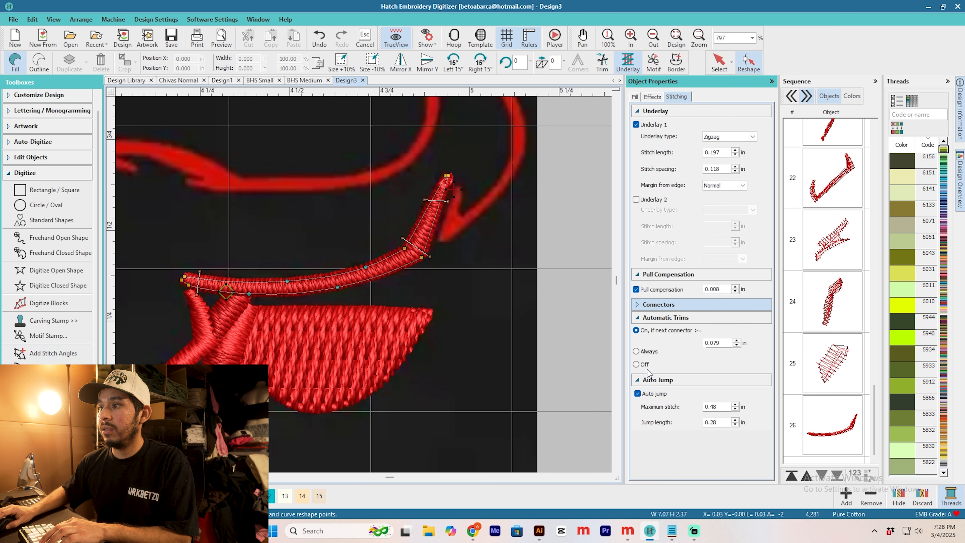
Step: Digitize a closed satin shape along the outer horn line, including the small spike at its lower end
{"action": "left_click", "coordinate": [58, 285]}
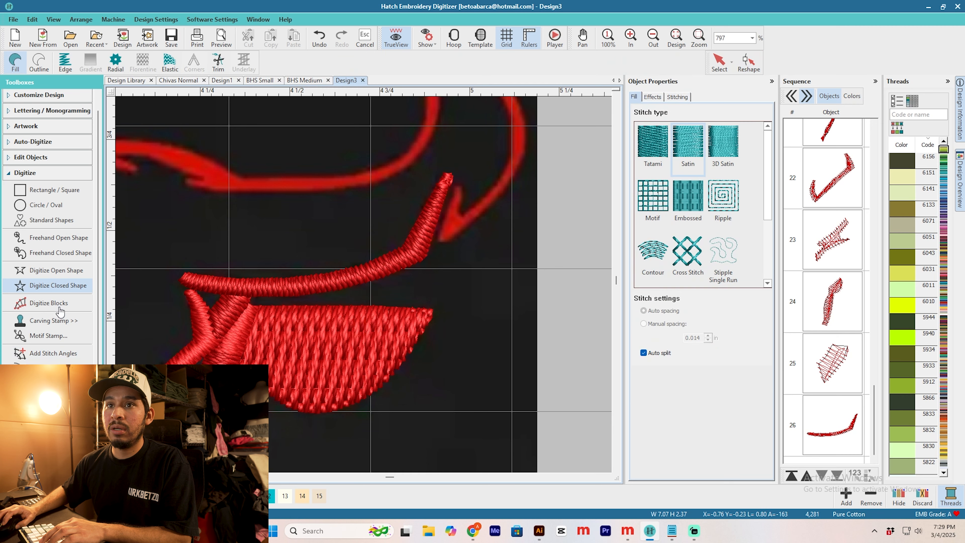
{"action": "scroll", "coordinate": [395, 267], "scroll_direction": "up", "scroll_amount": 2}
{"action": "right_click", "coordinate": [434, 272]}
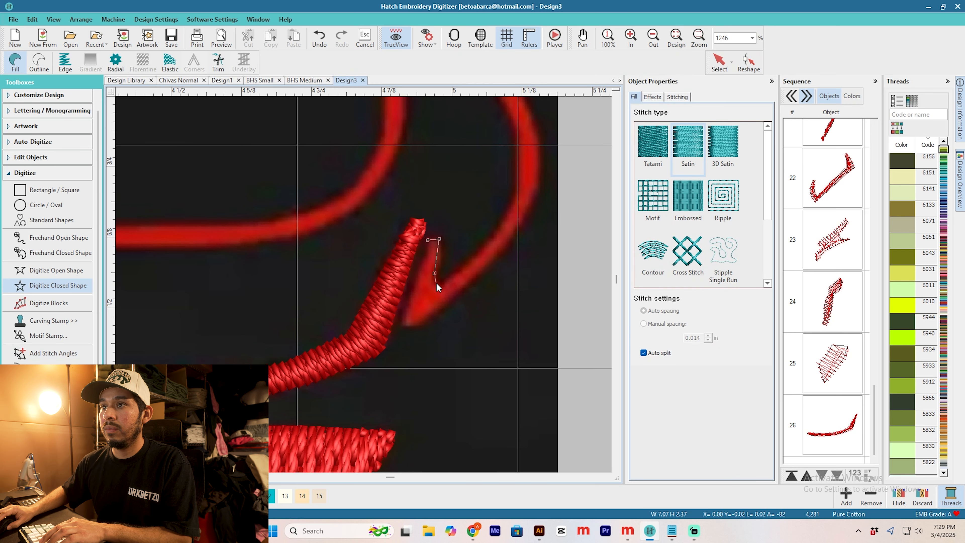
{"action": "left_click", "coordinate": [374, 373]}
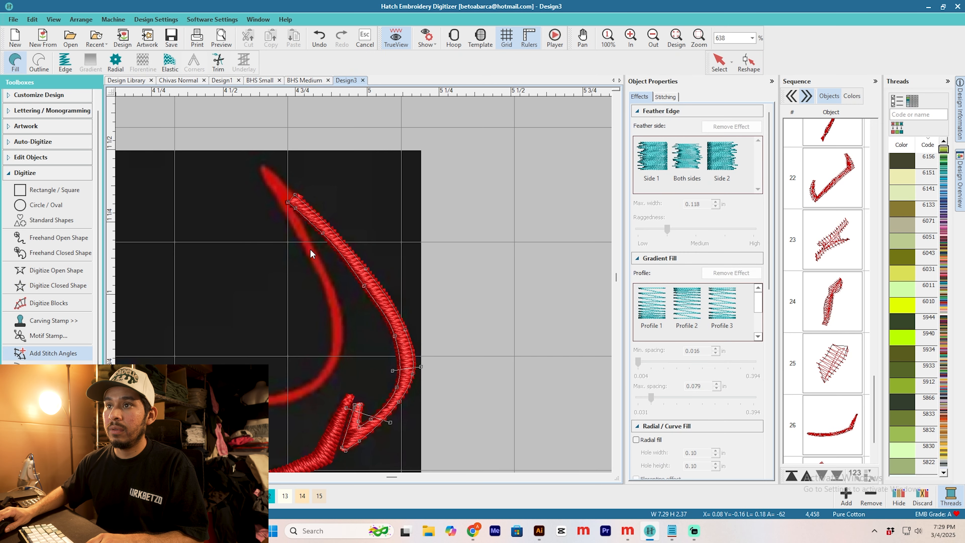
{"action": "key", "text": "Return"}
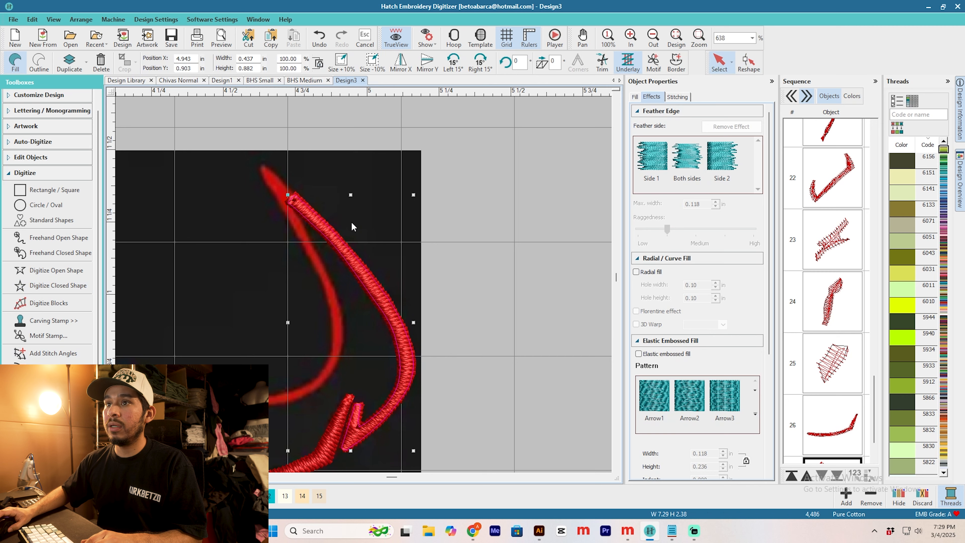
Step: Try to digitize the inner horn line as an open shape from the horn tip down along its curve
{"action": "scroll", "coordinate": [352, 222], "scroll_direction": "down", "scroll_amount": 2}
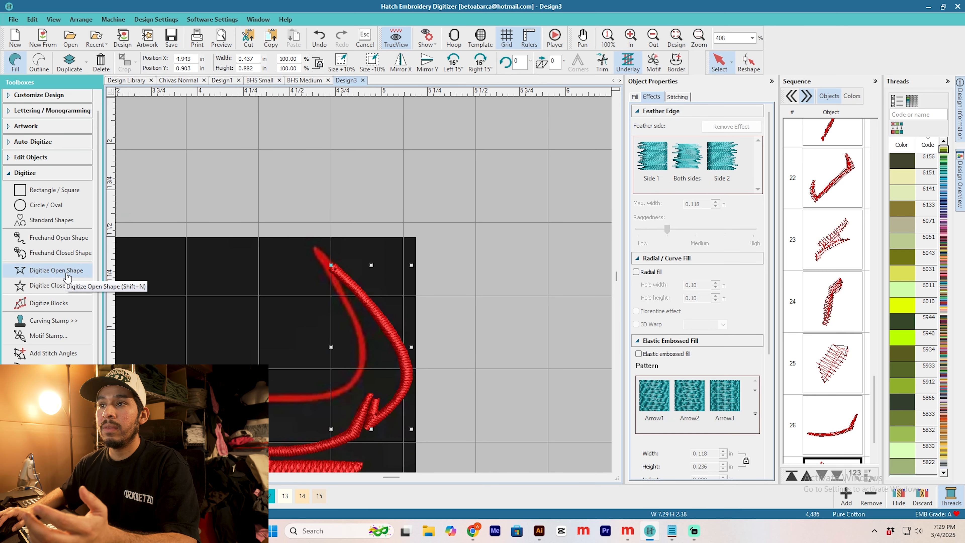
{"action": "left_click", "coordinate": [58, 271]}
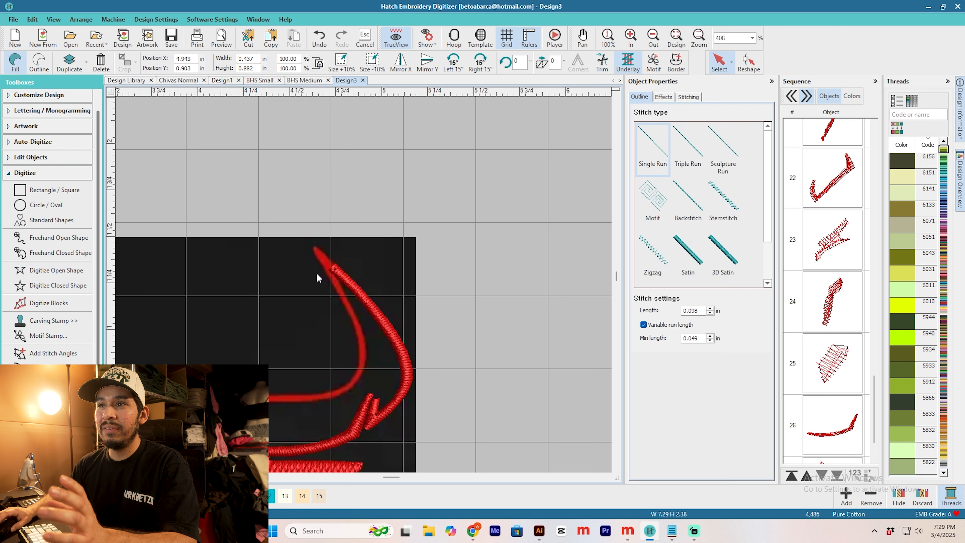
{"action": "scroll", "coordinate": [346, 282], "scroll_direction": "up", "scroll_amount": 2}
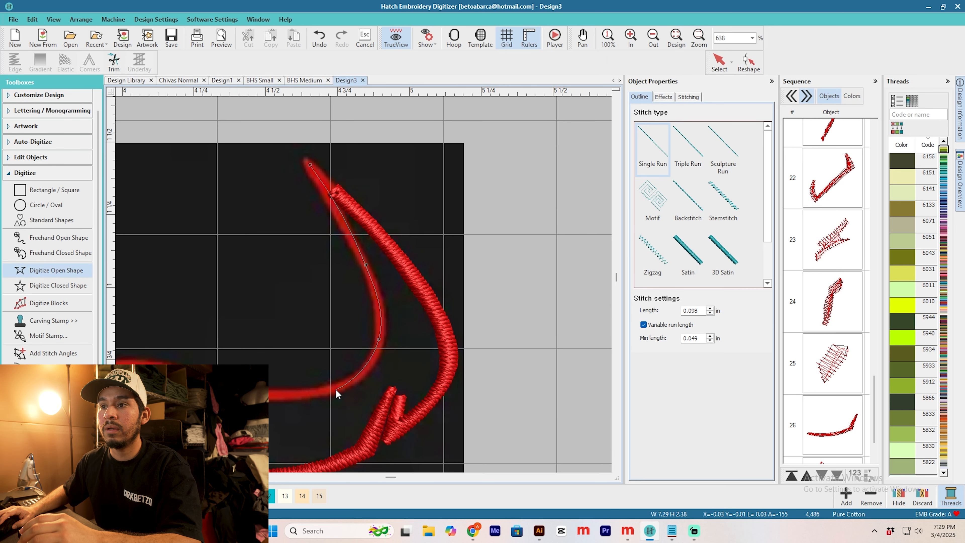
{"action": "right_click", "coordinate": [327, 391]}
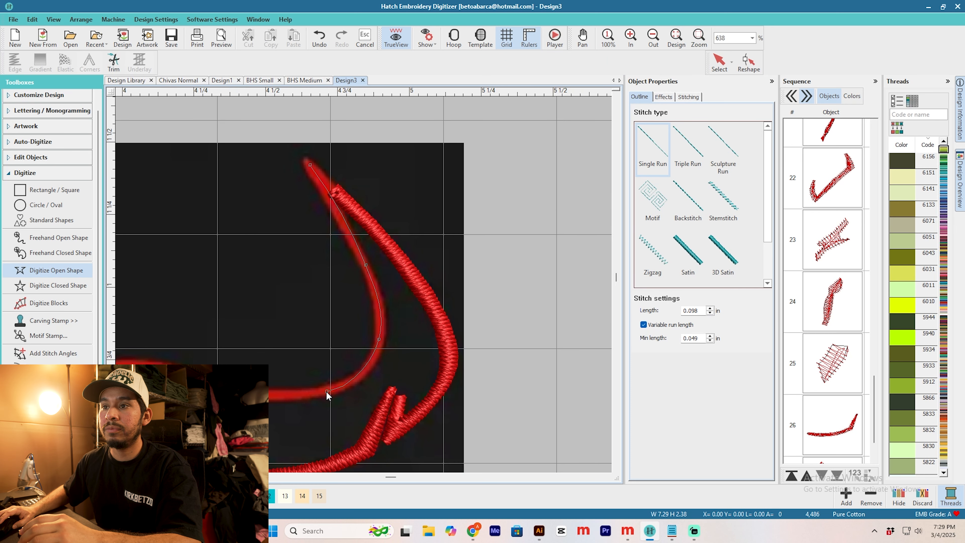
{"action": "right_click", "coordinate": [277, 396]}
{"action": "key", "text": "Return"}
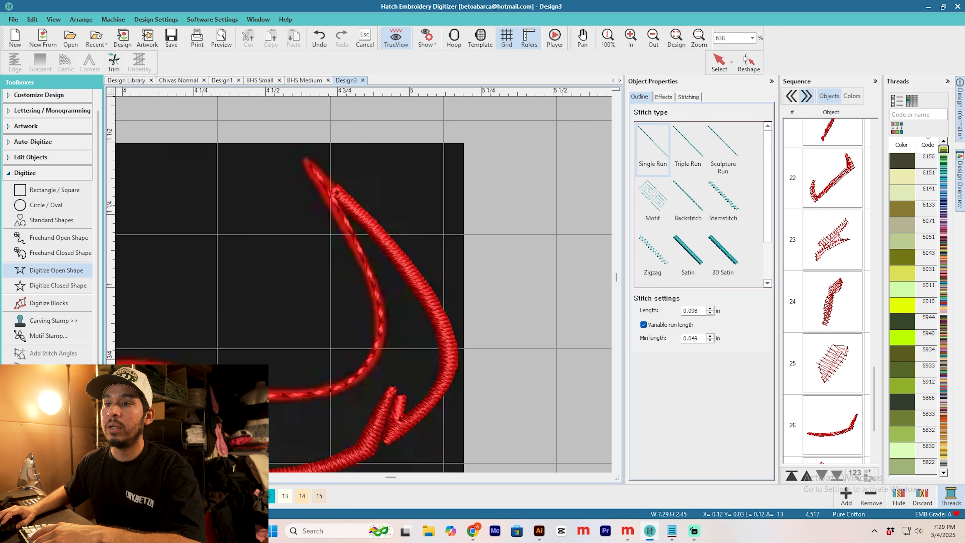
Step: Try a satin outline with a width of 0.04 in on the inner horn line
{"action": "left_click", "coordinate": [719, 61]}
{"action": "left_click", "coordinate": [688, 252]}
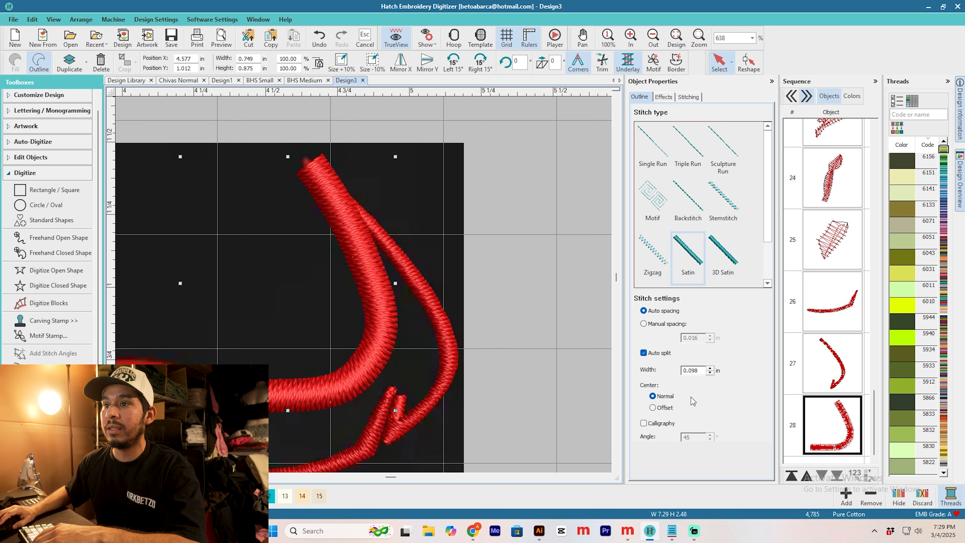
{"action": "double_click", "coordinate": [699, 370]}
{"action": "type", "text": "0.04"}
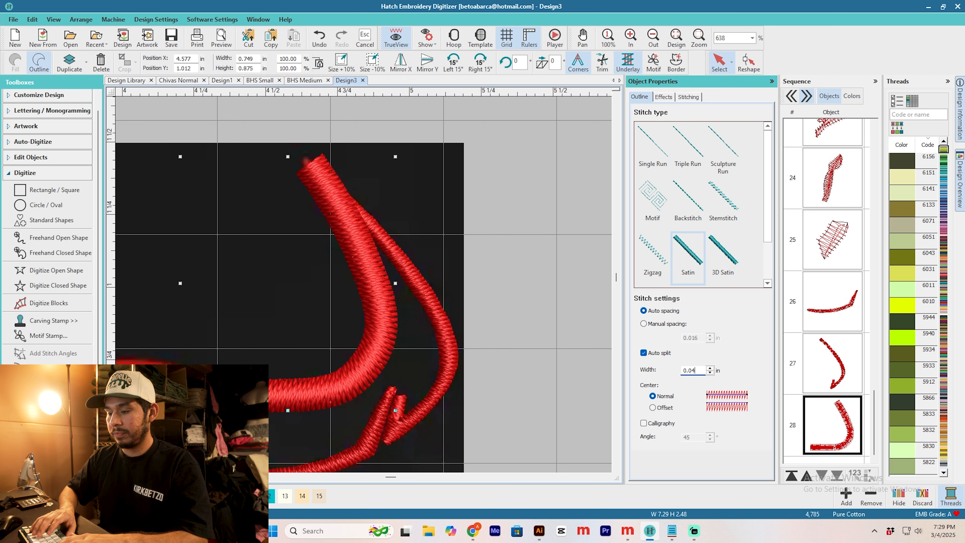
{"action": "key", "text": "Return"}
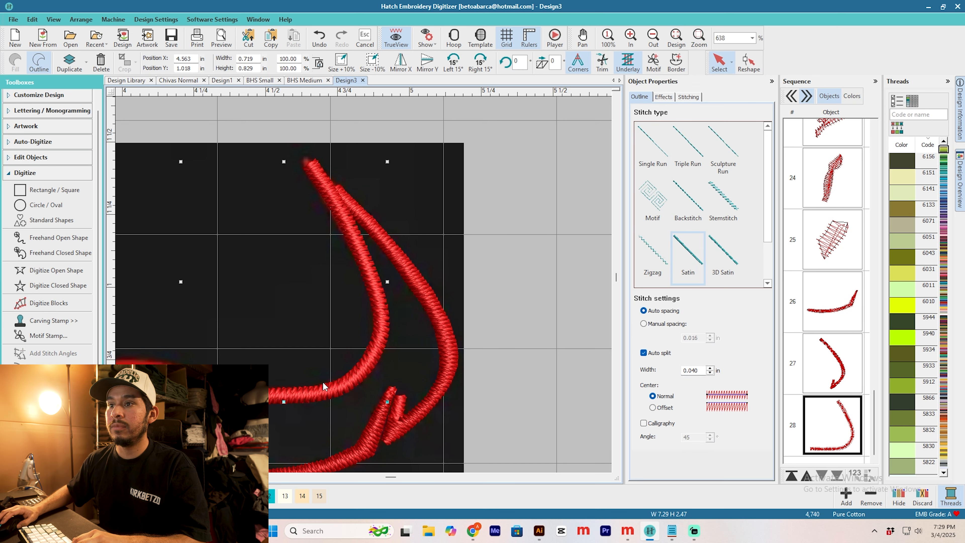
{"action": "scroll", "coordinate": [364, 288], "scroll_direction": "down", "scroll_amount": 2}
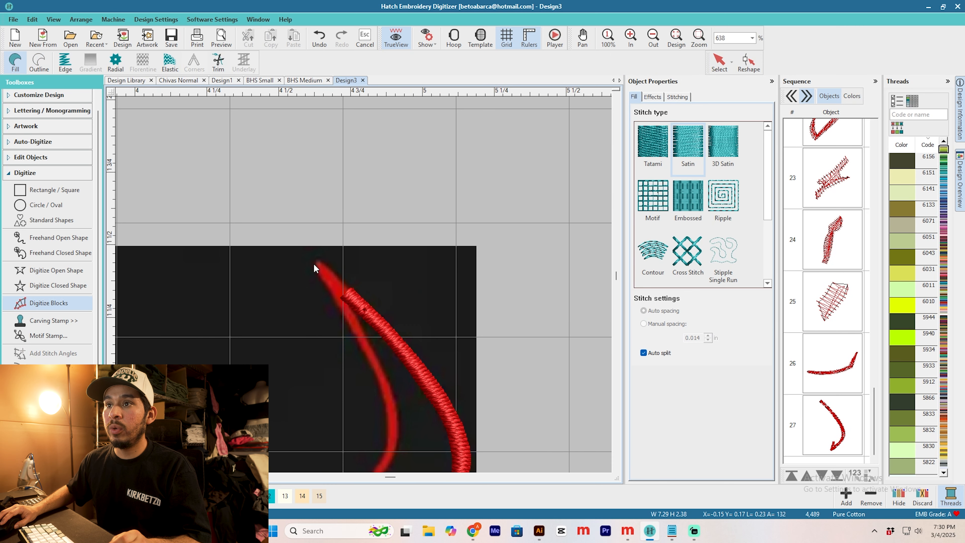
Step: Digitize the inner horn line with Digitize Blocks, placing point pairs across the stroke from the horn tip to its end near the forehead
{"action": "left_click", "coordinate": [315, 262]}
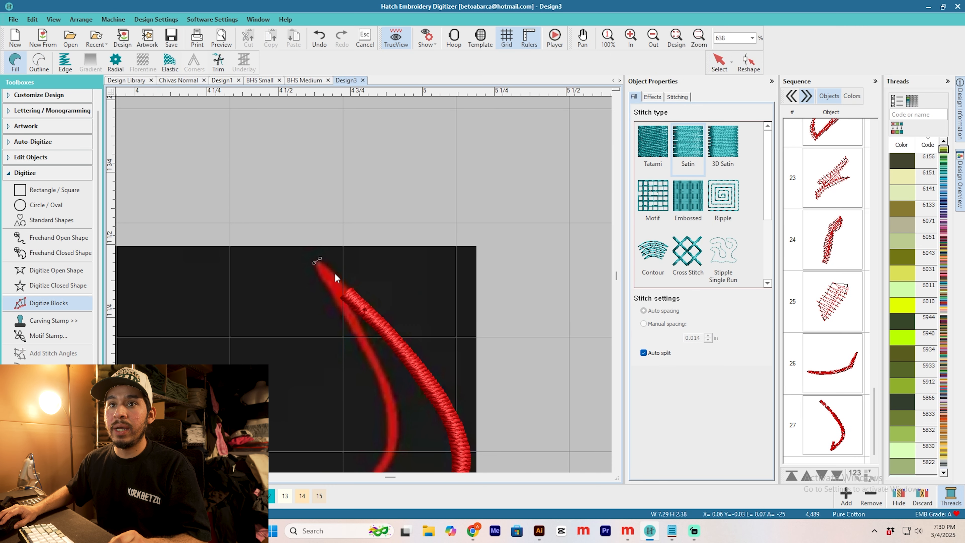
{"action": "left_click", "coordinate": [351, 288]}
{"action": "left_click", "coordinate": [334, 300]}
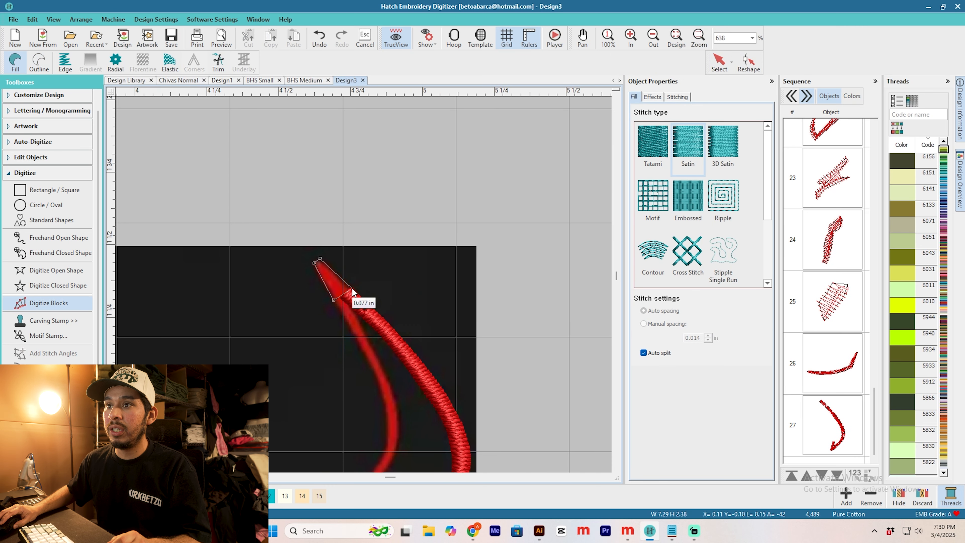
{"action": "left_click", "coordinate": [376, 350]}
{"action": "left_click", "coordinate": [385, 415]}
{"action": "left_click", "coordinate": [400, 409]}
{"action": "left_click", "coordinate": [356, 308]}
{"action": "left_click", "coordinate": [365, 316]}
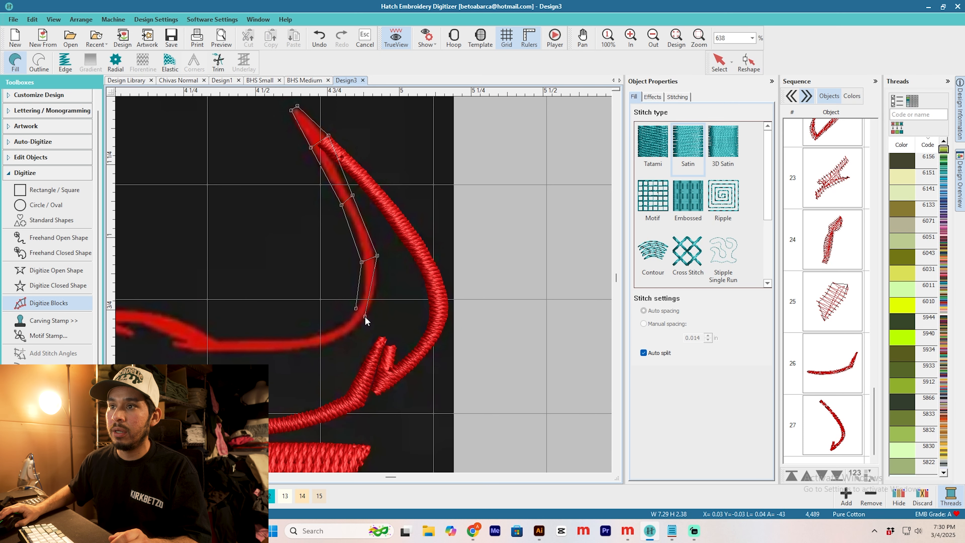
{"action": "left_click", "coordinate": [316, 335]}
{"action": "left_click", "coordinate": [317, 346]}
{"action": "left_click", "coordinate": [258, 340]}
{"action": "left_click", "coordinate": [259, 354]}
{"action": "left_click", "coordinate": [179, 337]}
{"action": "left_click", "coordinate": [172, 346]}
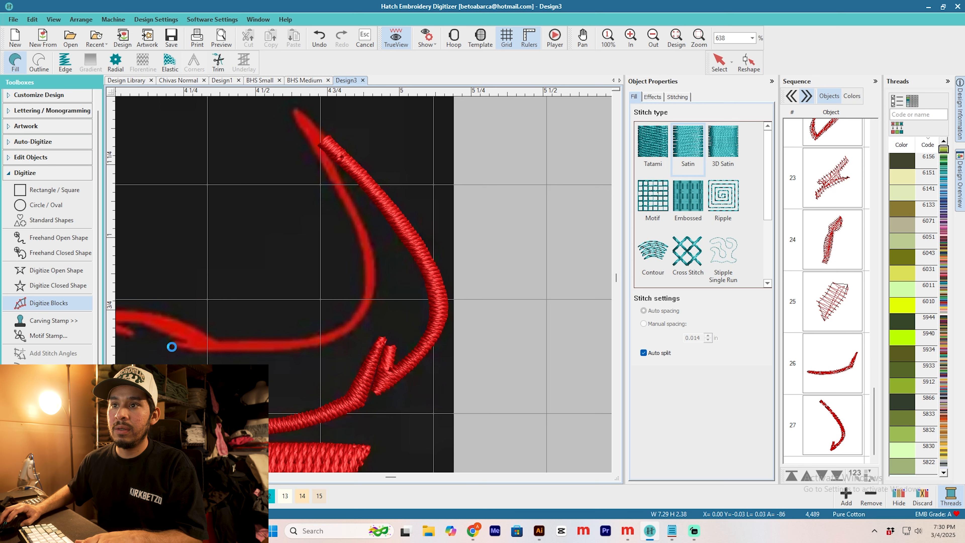
{"action": "key", "text": "Return"}
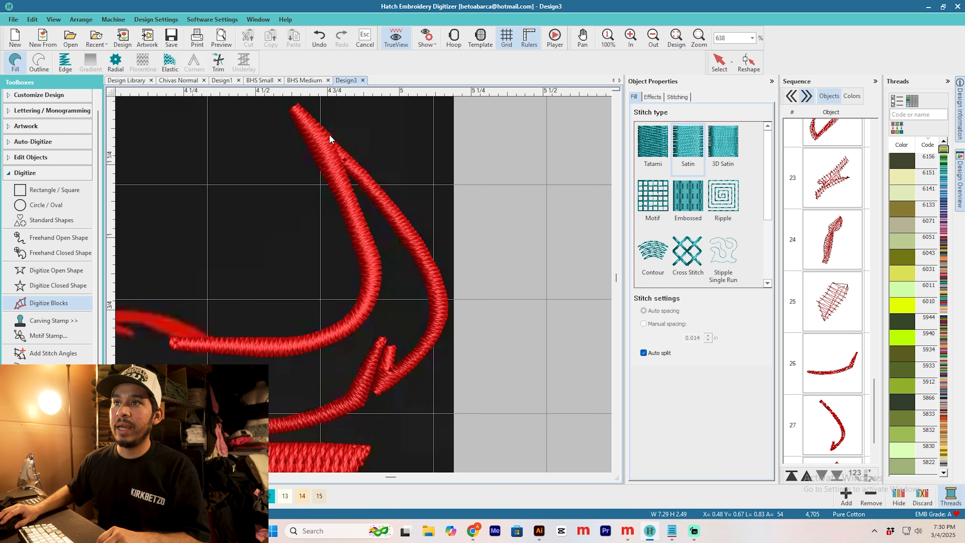
Step: Open the inner horn line object for reshaping and turn off its automatic trims
{"action": "left_click", "coordinate": [719, 66]}
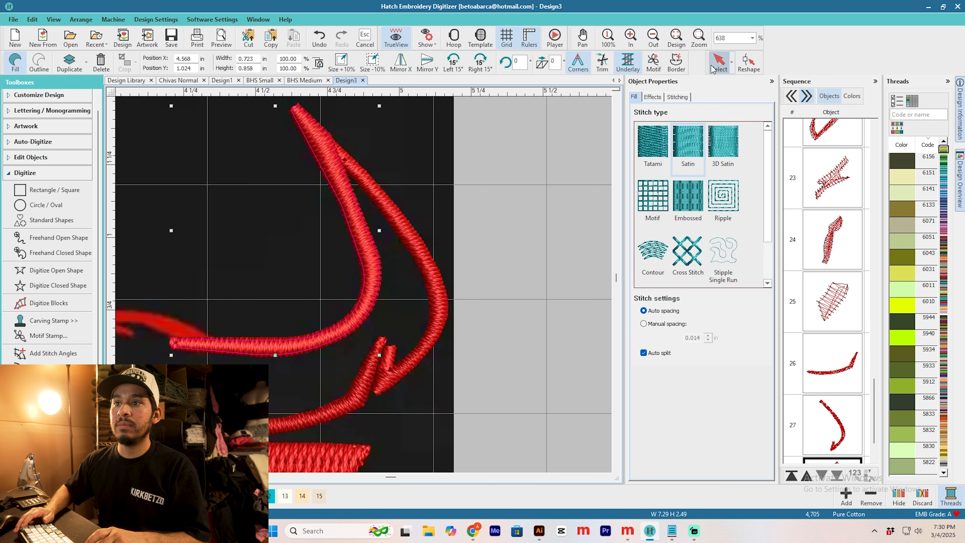
{"action": "key", "text": "shift+z"}
{"action": "key", "text": "h"}
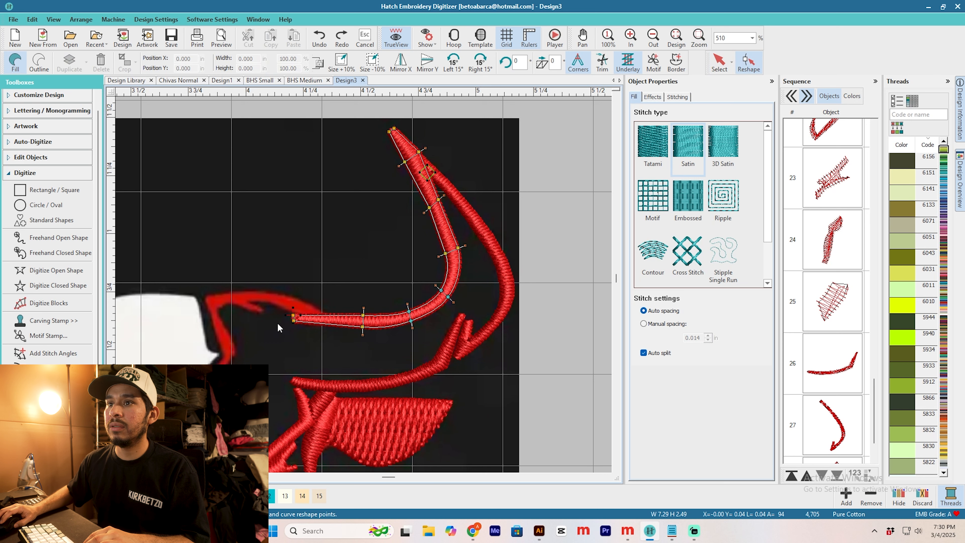
{"action": "left_click", "coordinate": [676, 97]}
Step: Digitize the thick red brow stroke as a closed satin shape, from the inner horn line's end toward the forehead corner
{"action": "left_click", "coordinate": [58, 285]}
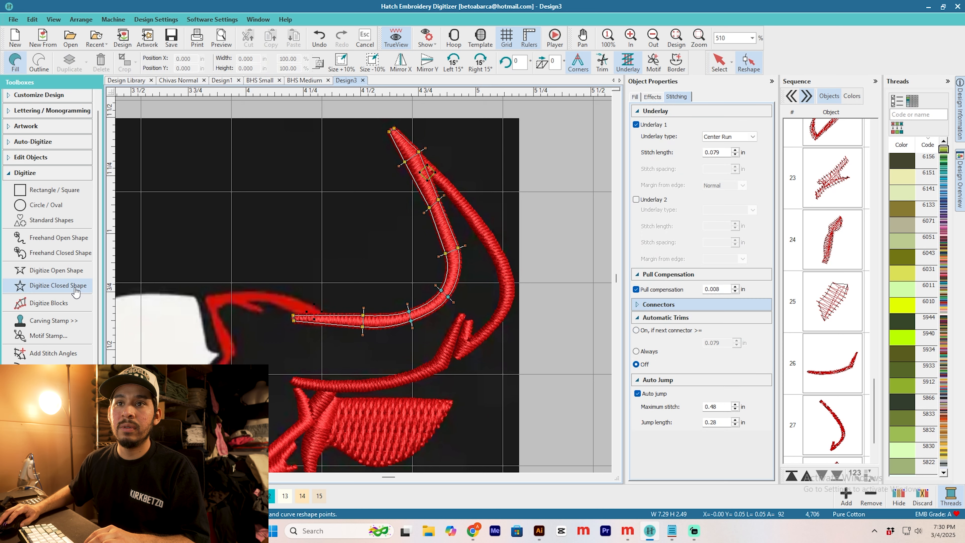
{"action": "scroll", "coordinate": [288, 313], "scroll_direction": "up", "scroll_amount": 4}
{"action": "left_click", "coordinate": [337, 306]}
{"action": "left_click", "coordinate": [329, 318]}
{"action": "left_click", "coordinate": [263, 304]}
{"action": "left_click", "coordinate": [197, 278]}
{"action": "left_click_drag", "start_coordinate": [197, 278], "coordinate": [369, 284]}
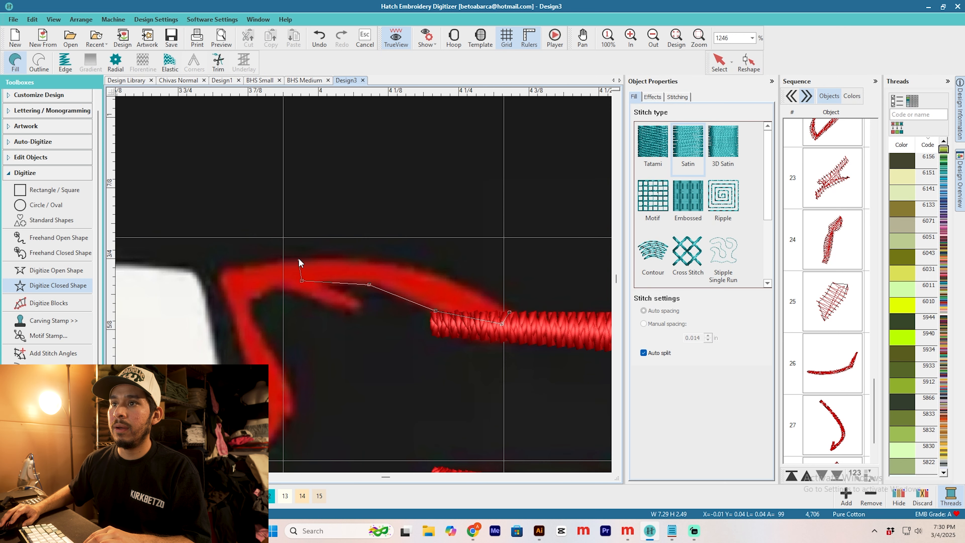
{"action": "key", "text": "Return"}
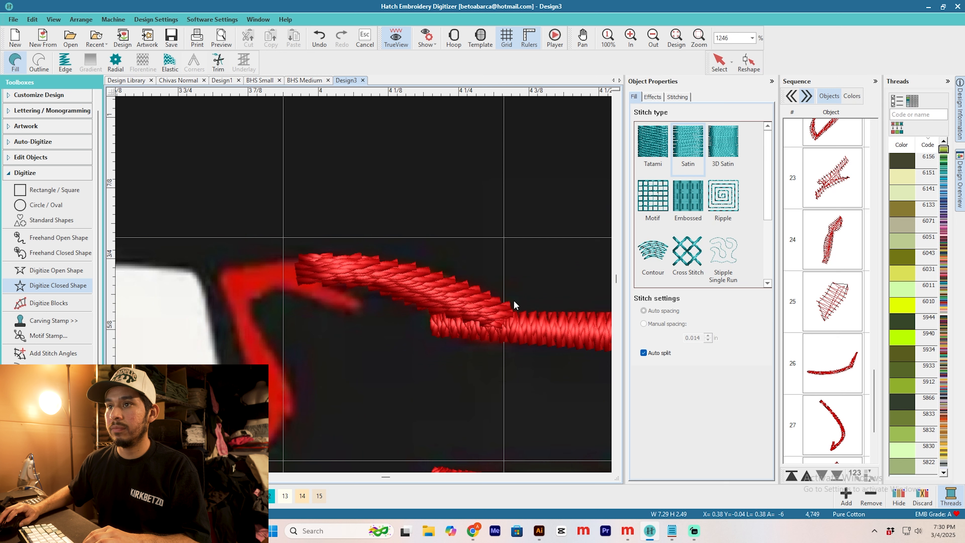
Step: Reshape the brow stroke's stitch angle so the satin runs across its width
{"action": "left_click", "coordinate": [719, 63]}
{"action": "key", "text": "h"}
{"action": "left_click_drag", "start_coordinate": [502, 269], "coordinate": [370, 192]}
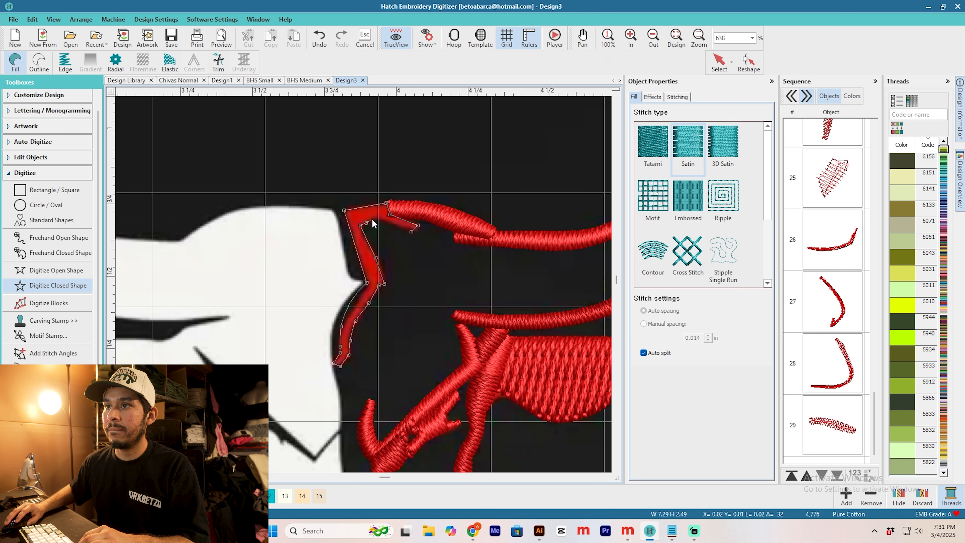
Step: Digitize the zigzag red forehead line as a closed satin shape and add stitch angles across its segments
{"action": "key", "text": "Return"}
{"action": "key", "text": "h"}
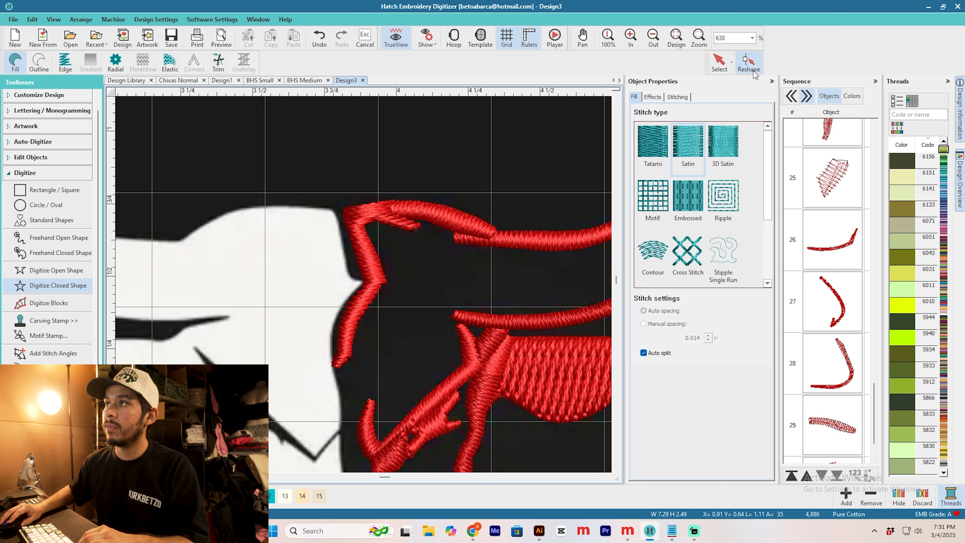
{"action": "left_click", "coordinate": [360, 338]}
{"action": "left_click", "coordinate": [327, 288]}
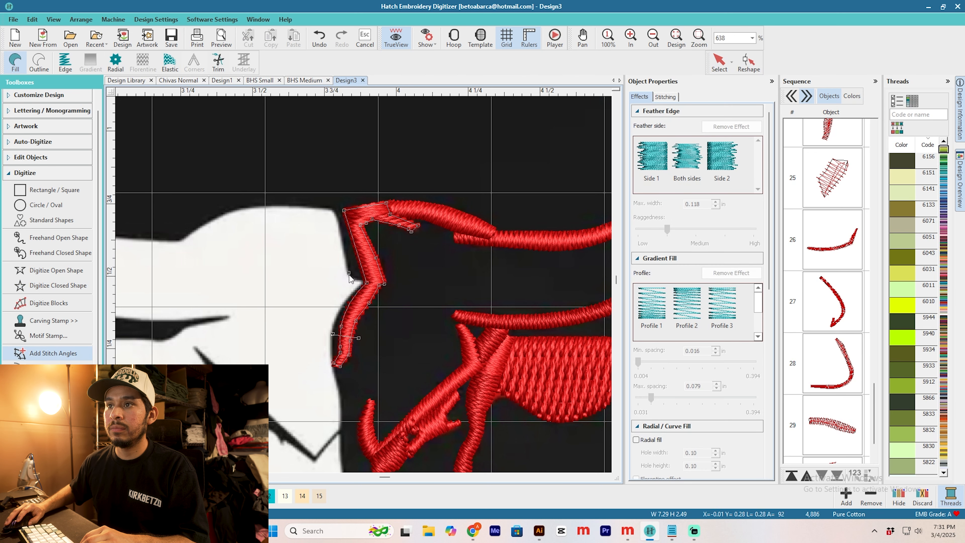
{"action": "left_click", "coordinate": [362, 216]}
{"action": "left_click", "coordinate": [560, 287]}
{"action": "left_click", "coordinate": [358, 278]}
{"action": "left_click", "coordinate": [391, 285]}
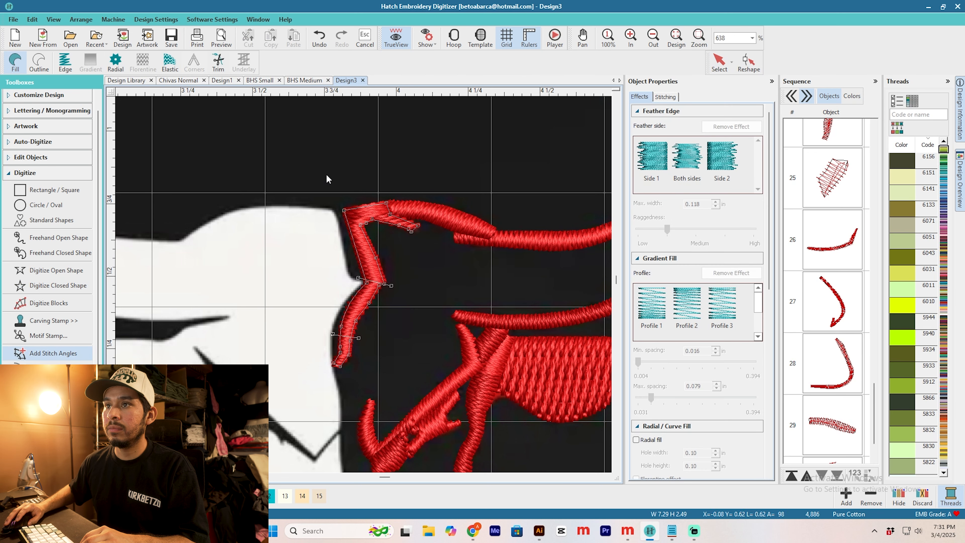
{"action": "key", "text": "Return"}
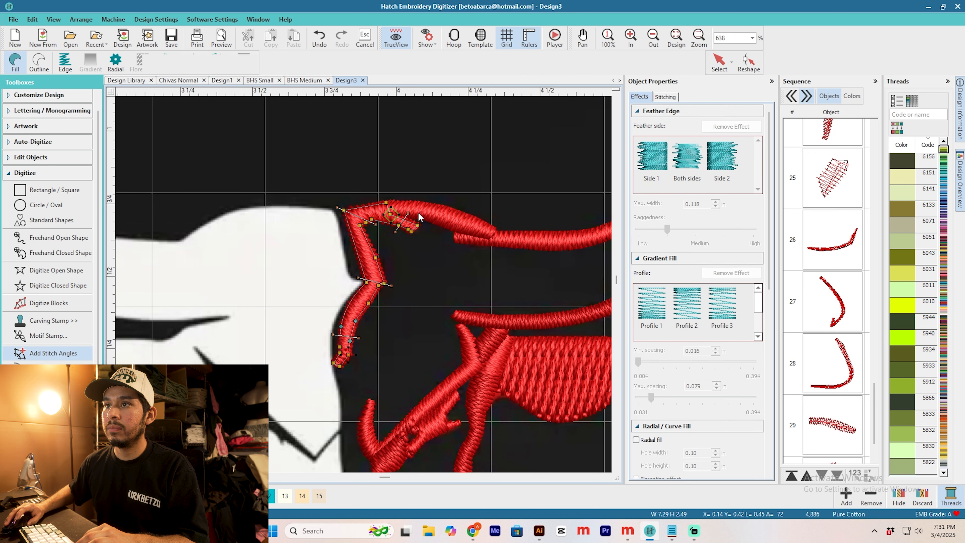
Step: Examine the stitched forehead line together with the horn lines and the rest of the red half
{"action": "left_click", "coordinate": [480, 152]}
{"action": "scroll", "coordinate": [481, 152], "scroll_direction": "down", "scroll_amount": 5}
{"action": "scroll", "coordinate": [444, 300], "scroll_direction": "up", "scroll_amount": 11}
{"action": "left_click", "coordinate": [362, 284]}
{"action": "key", "text": "h"}
{"action": "key", "text": "Escape"}
{"action": "scroll", "coordinate": [363, 285], "scroll_direction": "down", "scroll_amount": 9}
{"action": "scroll", "coordinate": [362, 284], "scroll_direction": "down", "scroll_amount": 5}
{"action": "scroll", "coordinate": [361, 266], "scroll_direction": "up", "scroll_amount": 7}
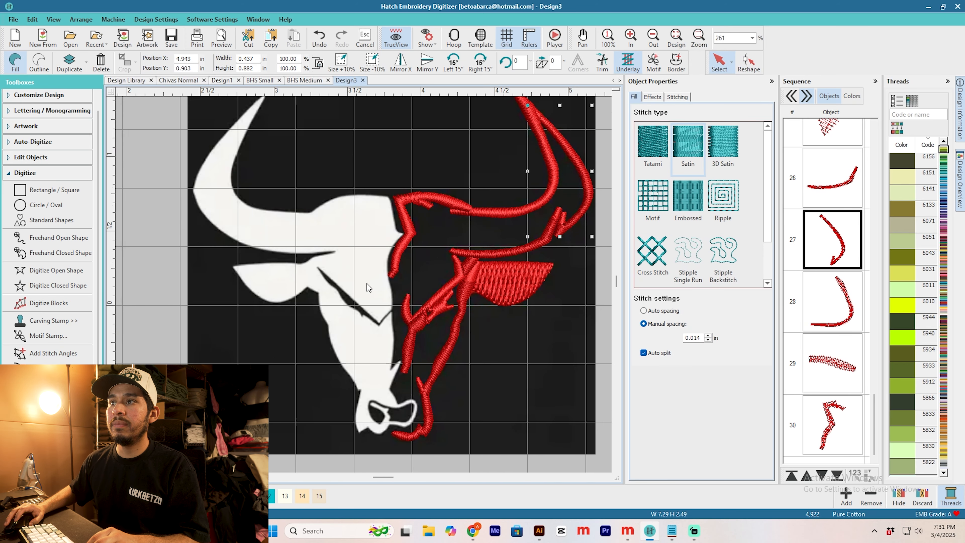
Step: Reshape the brow stroke between horn and forehead, tilting its stitch angle and extending its forehead end over the forehead line
{"action": "left_click", "coordinate": [337, 249]}
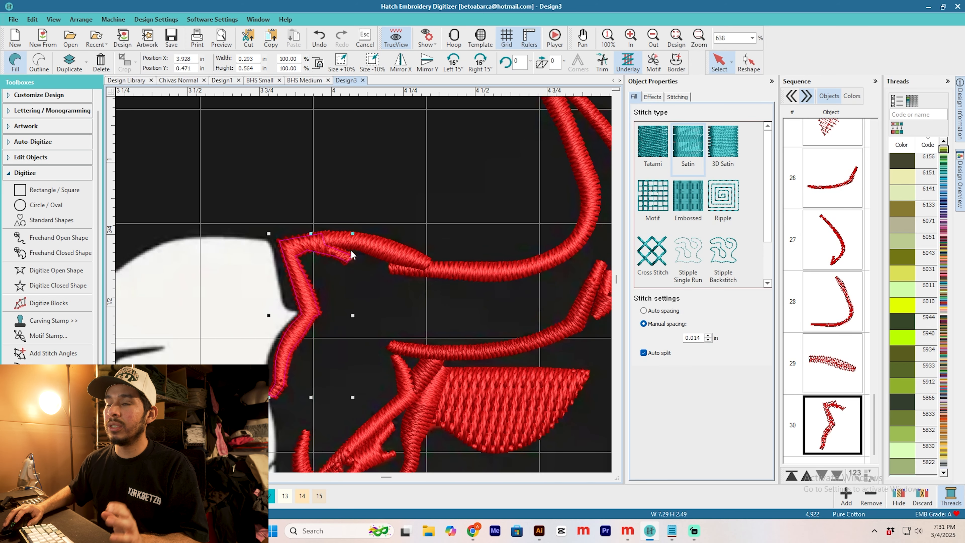
{"action": "left_click", "coordinate": [370, 245]}
{"action": "key", "text": "h"}
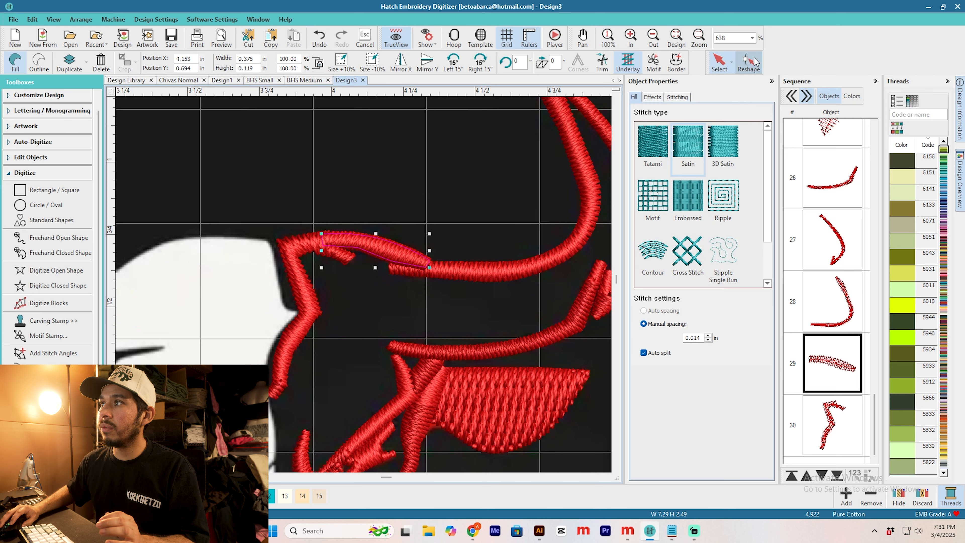
{"action": "scroll", "coordinate": [349, 296], "scroll_direction": "up", "scroll_amount": 2}
{"action": "left_click_drag", "start_coordinate": [310, 313], "coordinate": [291, 391]}
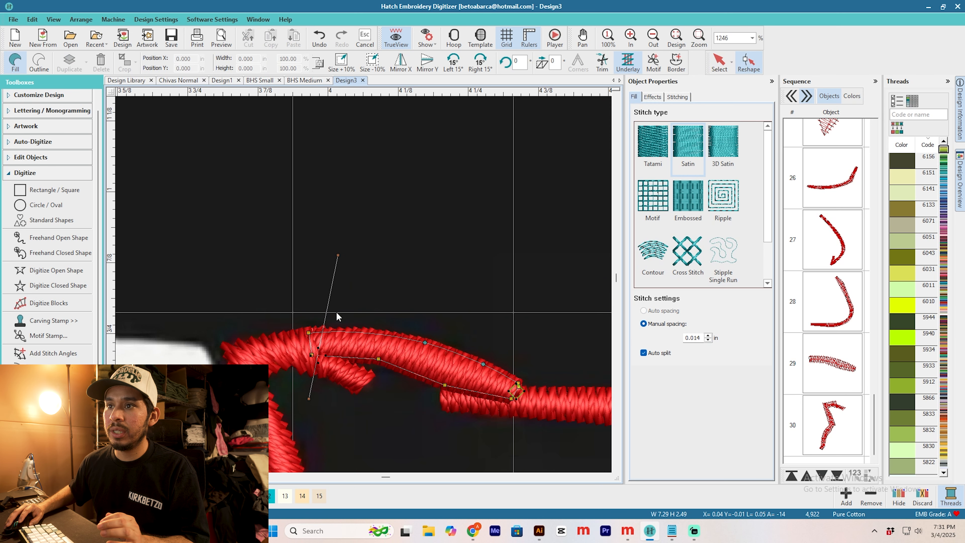
{"action": "left_click_drag", "start_coordinate": [311, 355], "coordinate": [307, 357]}
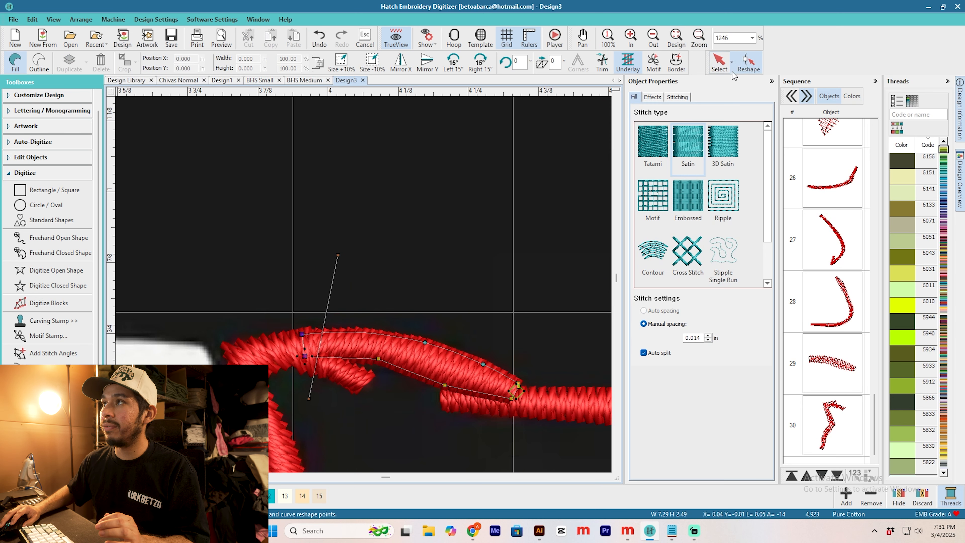
{"action": "key", "text": "Escape"}
Step: Examine the whole bull head, comparing the stitched red half with the white horn and muzzle
{"action": "left_click", "coordinate": [364, 282]}
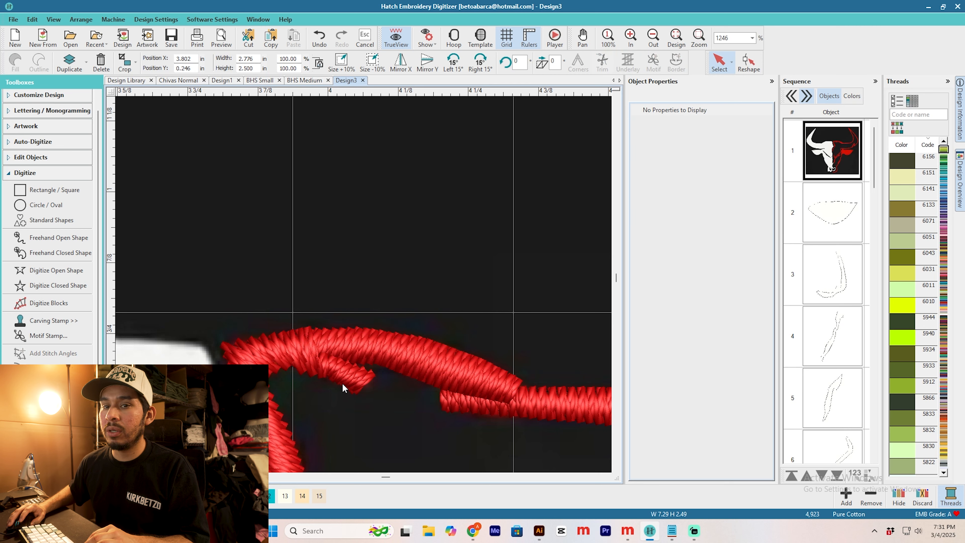
{"action": "key", "text": "0"}
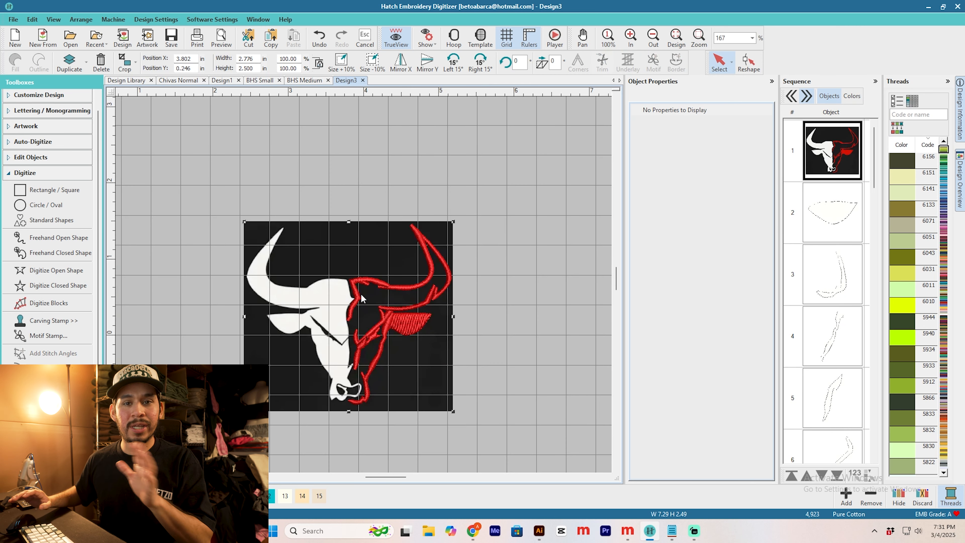
{"action": "scroll", "coordinate": [311, 371], "scroll_direction": "up", "scroll_amount": 2}
{"action": "scroll", "coordinate": [372, 260], "scroll_direction": "down", "scroll_amount": 2}
{"action": "scroll", "coordinate": [369, 258], "scroll_direction": "up", "scroll_amount": 3}
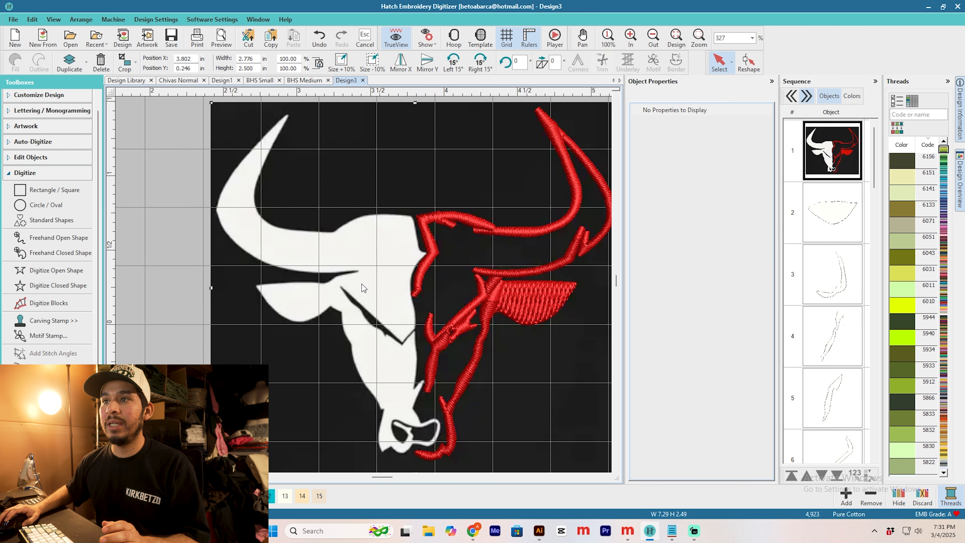
{"action": "scroll", "coordinate": [362, 285], "scroll_direction": "down", "scroll_amount": 3}
{"action": "scroll", "coordinate": [343, 256], "scroll_direction": "up", "scroll_amount": 2}
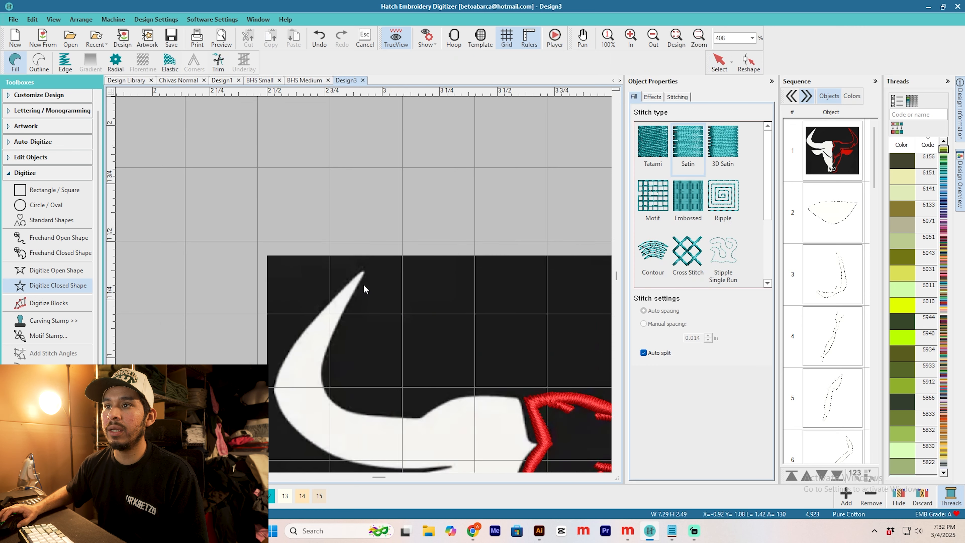
{"action": "scroll", "coordinate": [365, 296], "scroll_direction": "down", "scroll_amount": 4}
{"action": "scroll", "coordinate": [364, 304], "scroll_direction": "up", "scroll_amount": 6}
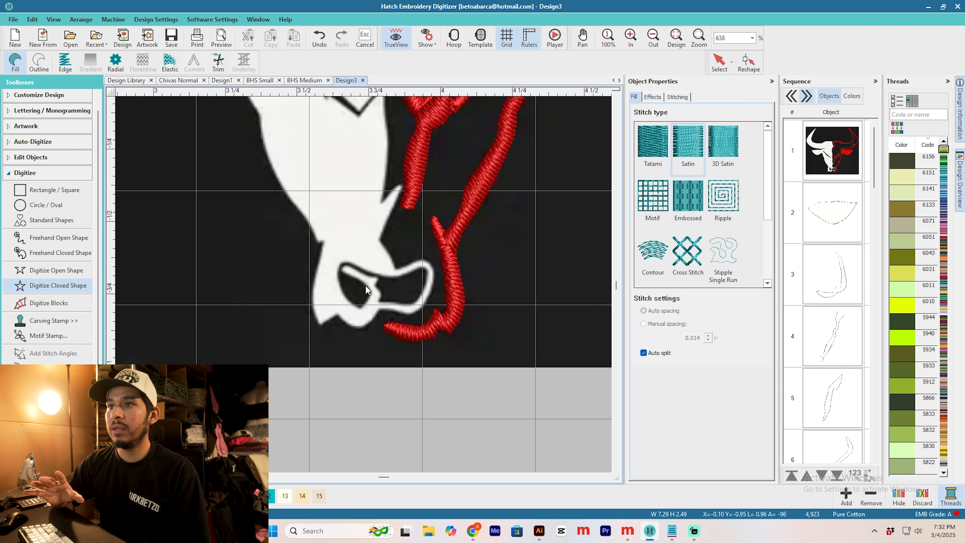
Step: Digitize the white nostril loop beside the muzzle as a closed satin shape, following its outer and inner edges
{"action": "scroll", "coordinate": [364, 284], "scroll_direction": "up", "scroll_amount": 3}
{"action": "left_click", "coordinate": [332, 286]}
{"action": "left_click", "coordinate": [329, 306]}
{"action": "right_click", "coordinate": [395, 312]}
{"action": "right_click", "coordinate": [417, 303]}
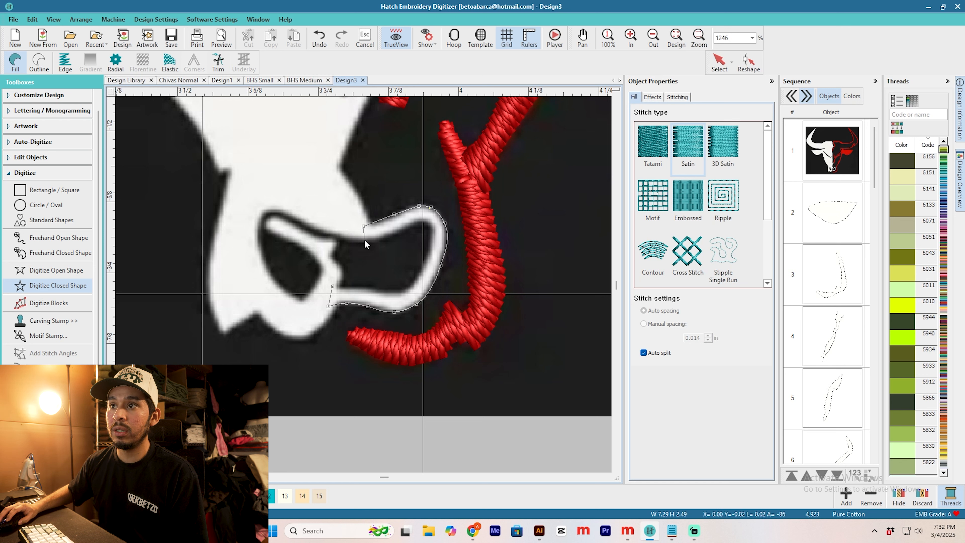
{"action": "right_click", "coordinate": [413, 222]}
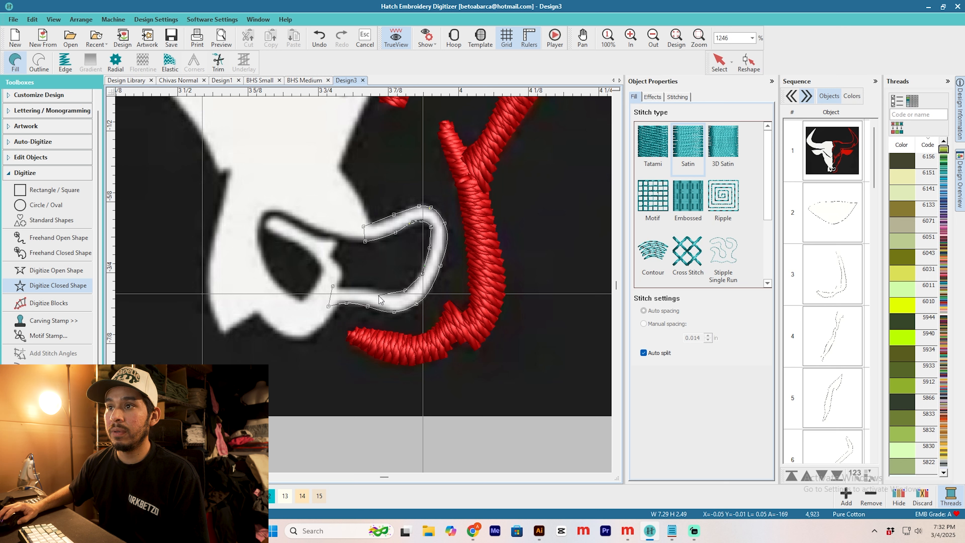
{"action": "left_click", "coordinate": [334, 291]}
{"action": "key", "text": "Return"}
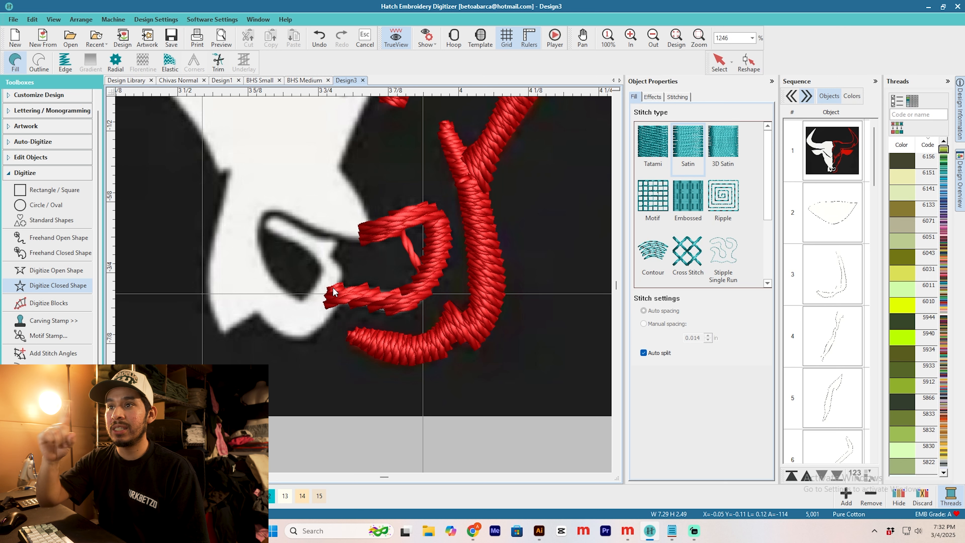
Step: Add stitch angles across the nostril loop so the satin follows its curve
{"action": "left_click", "coordinate": [720, 61]}
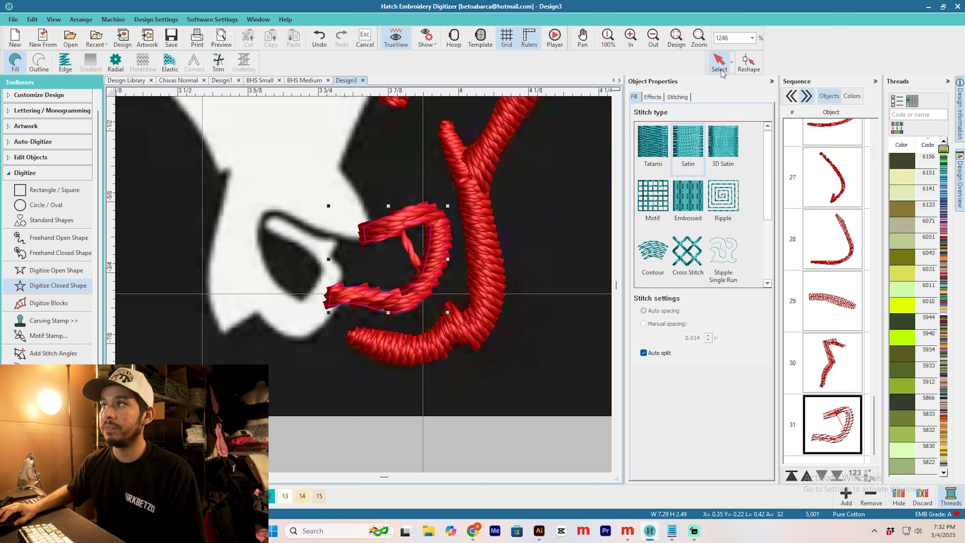
{"action": "left_click", "coordinate": [53, 352]}
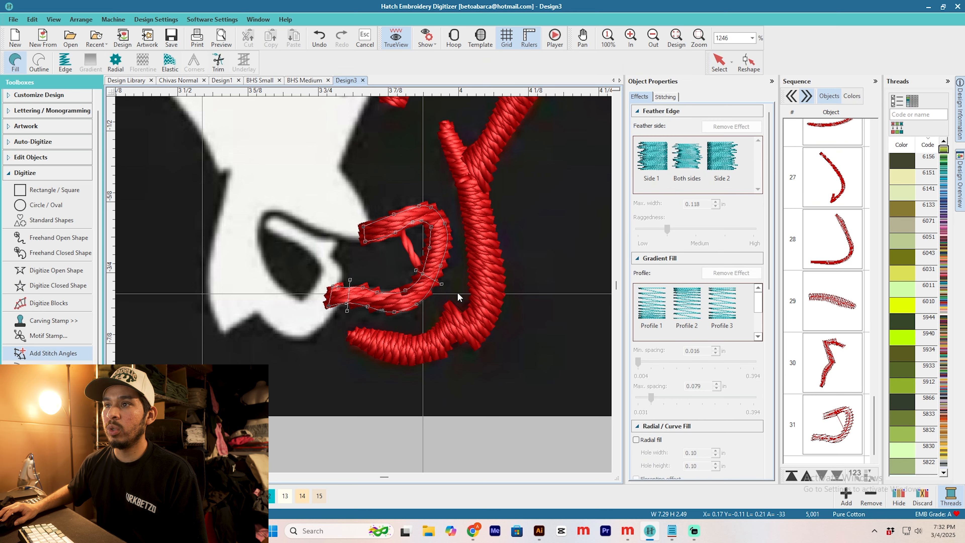
{"action": "left_click", "coordinate": [381, 181]}
{"action": "key", "text": "Return"}
Step: Examine the nostril loop's stitching against the muzzle and neighbouring red lines, and open the loop for reshaping
{"action": "scroll", "coordinate": [358, 290], "scroll_direction": "down", "scroll_amount": 5}
{"action": "scroll", "coordinate": [360, 311], "scroll_direction": "up", "scroll_amount": 2}
{"action": "scroll", "coordinate": [364, 290], "scroll_direction": "down", "scroll_amount": 2}
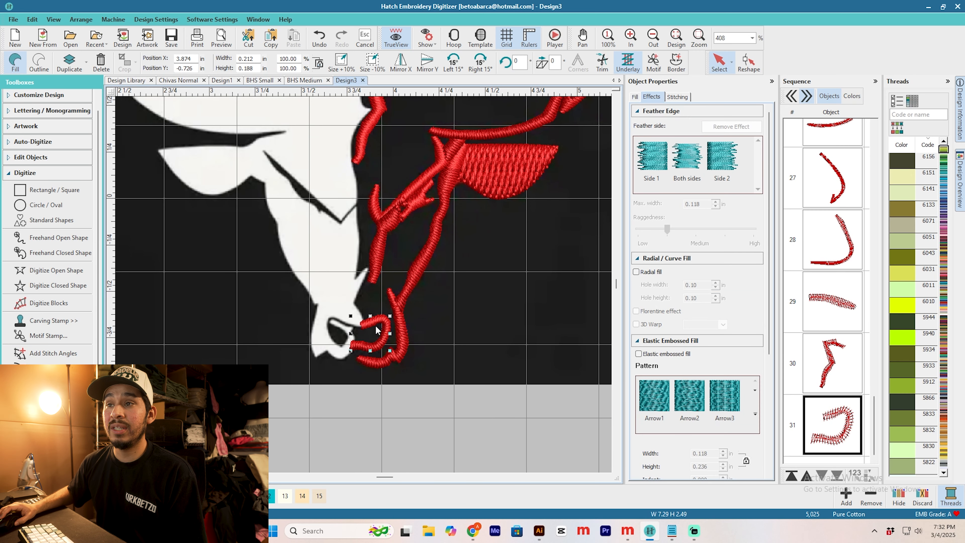
{"action": "scroll", "coordinate": [377, 329], "scroll_direction": "up", "scroll_amount": 3}
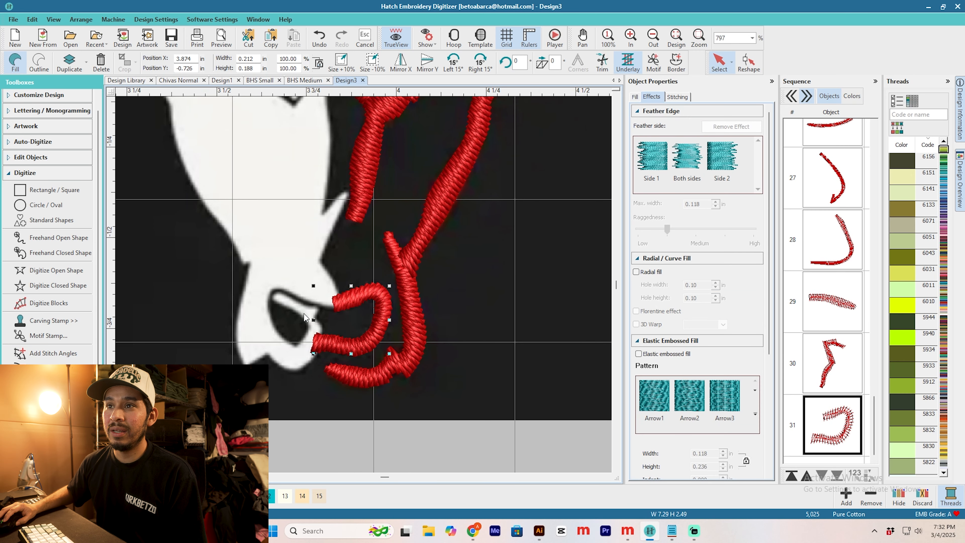
{"action": "scroll", "coordinate": [347, 299], "scroll_direction": "up", "scroll_amount": 2}
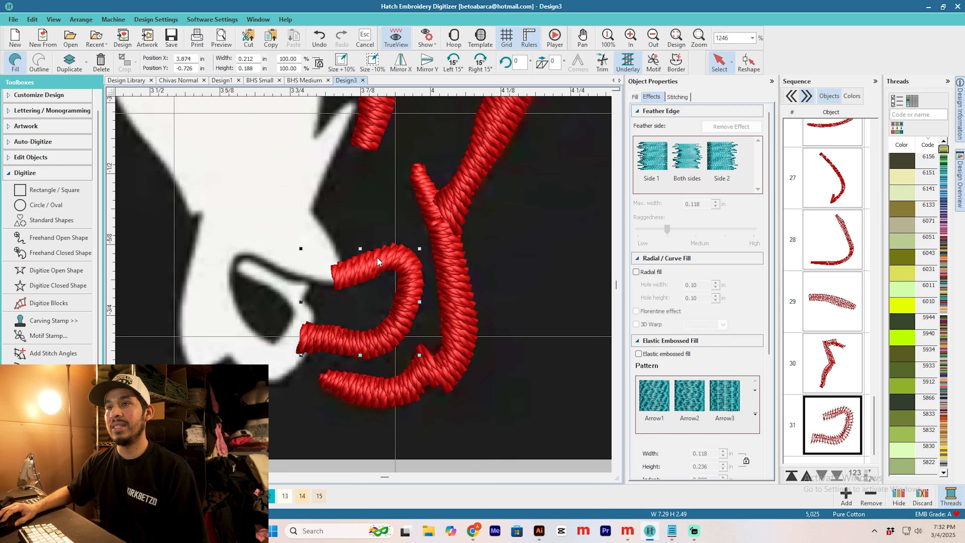
{"action": "scroll", "coordinate": [364, 289], "scroll_direction": "up", "scroll_amount": 1}
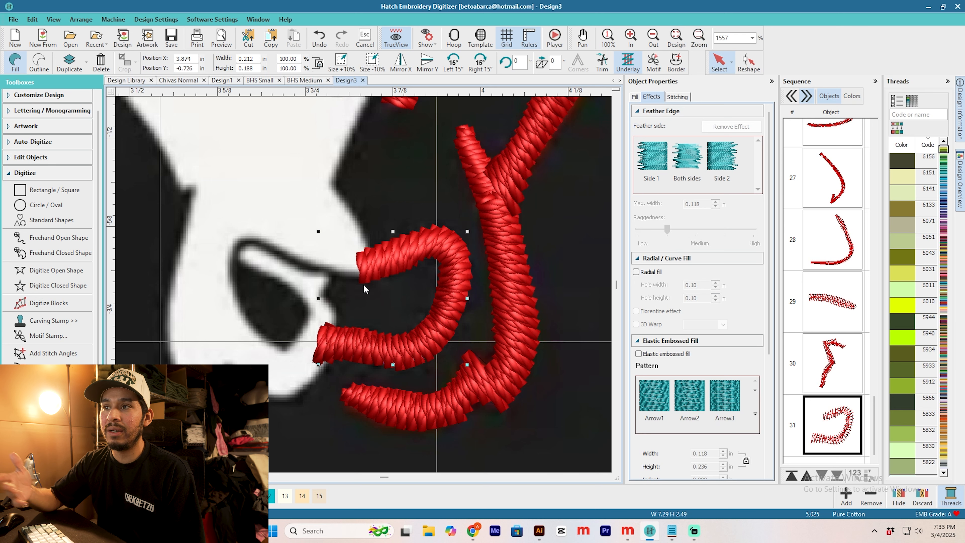
{"action": "scroll", "coordinate": [364, 289], "scroll_direction": "down", "scroll_amount": 2}
{"action": "scroll", "coordinate": [364, 289], "scroll_direction": "down", "scroll_amount": 2}
{"action": "key", "text": "h"}
{"action": "scroll", "coordinate": [408, 187], "scroll_direction": "up", "scroll_amount": 3}
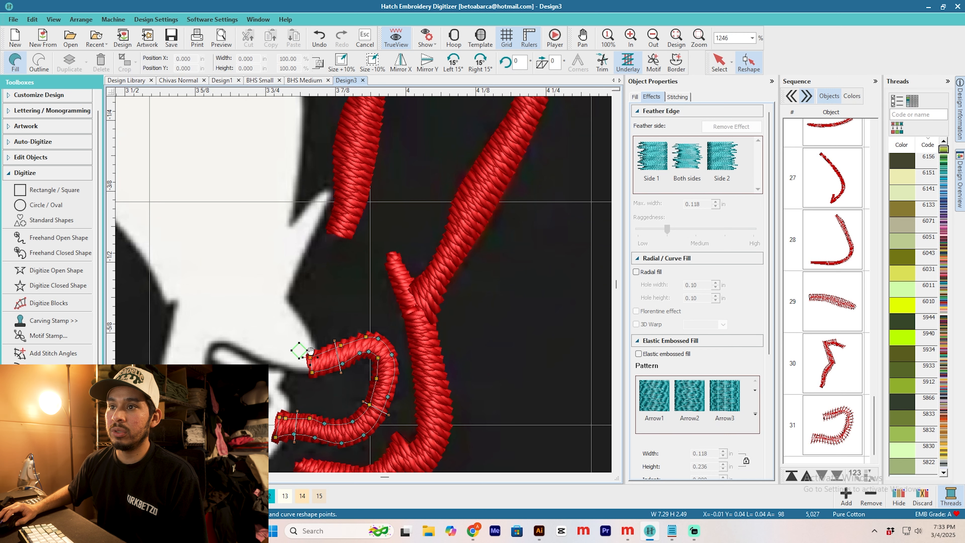
Step: Begin a closed satin shape on the white face, placing points along the nostril bridge and around the chin
{"action": "left_click", "coordinate": [74, 289]}
{"action": "scroll", "coordinate": [363, 287], "scroll_direction": "up", "scroll_amount": 2}
{"action": "left_click", "coordinate": [266, 277]}
{"action": "left_click", "coordinate": [280, 258]}
{"action": "left_click", "coordinate": [340, 288]}
{"action": "left_click", "coordinate": [375, 300]}
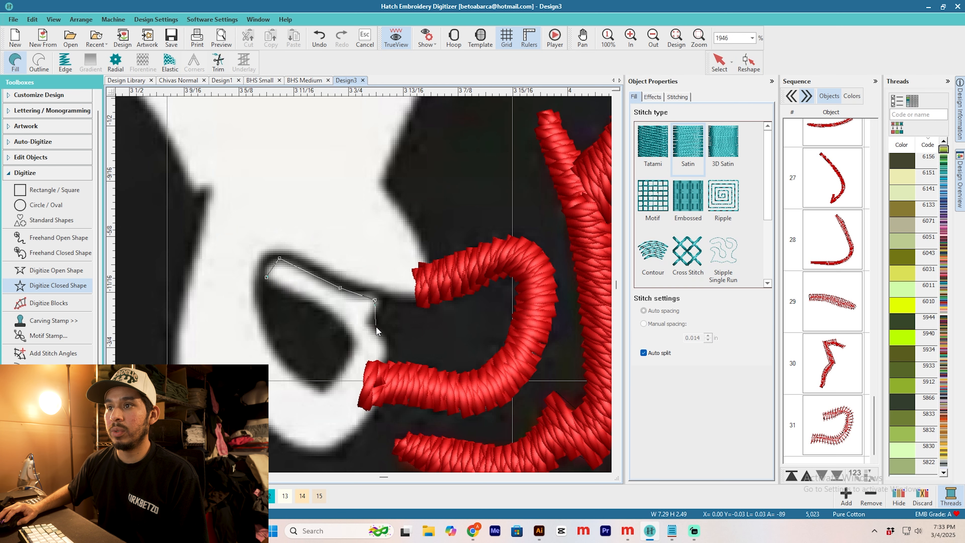
{"action": "right_click", "coordinate": [385, 349]}
{"action": "right_click", "coordinate": [384, 390]}
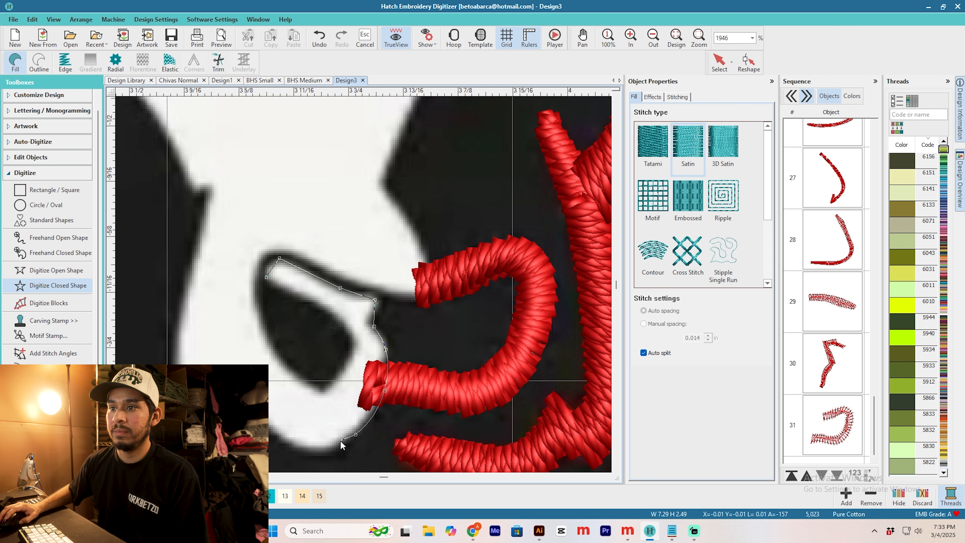
{"action": "left_click_drag", "start_coordinate": [348, 439], "coordinate": [366, 354]}
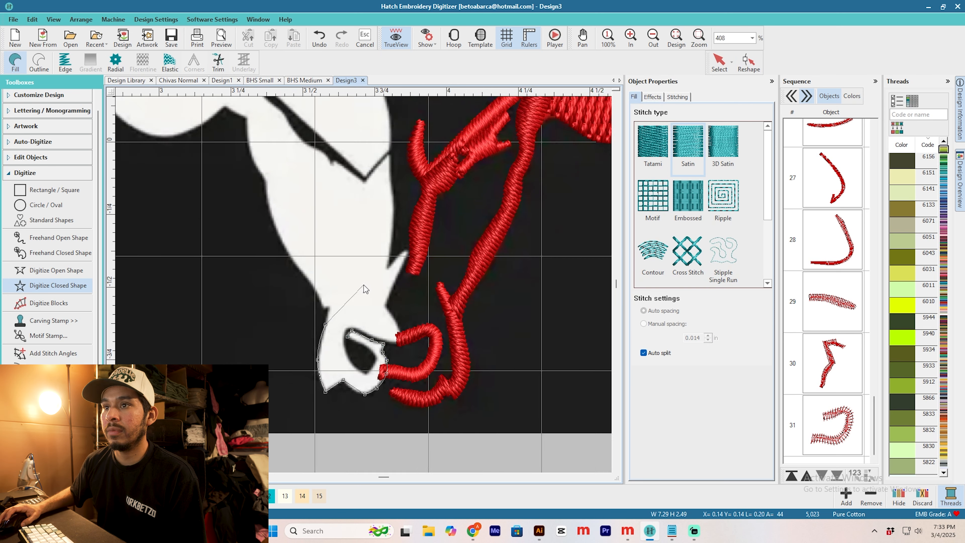
Step: Continue the white face outline up the outer edge of the muzzle and cheek to the base of the ear
{"action": "scroll", "coordinate": [364, 289], "scroll_direction": "up", "scroll_amount": 1}
{"action": "left_click", "coordinate": [319, 311]}
{"action": "left_click", "coordinate": [313, 316]}
{"action": "left_click", "coordinate": [305, 292]}
{"action": "scroll", "coordinate": [254, 219], "scroll_direction": "down", "scroll_amount": 1}
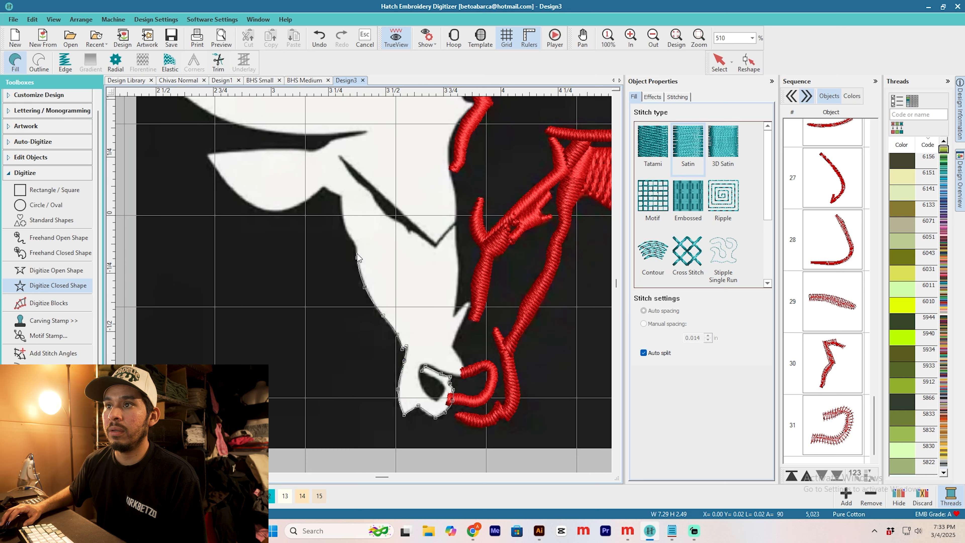
{"action": "left_click", "coordinate": [355, 244]}
{"action": "left_click", "coordinate": [342, 196]}
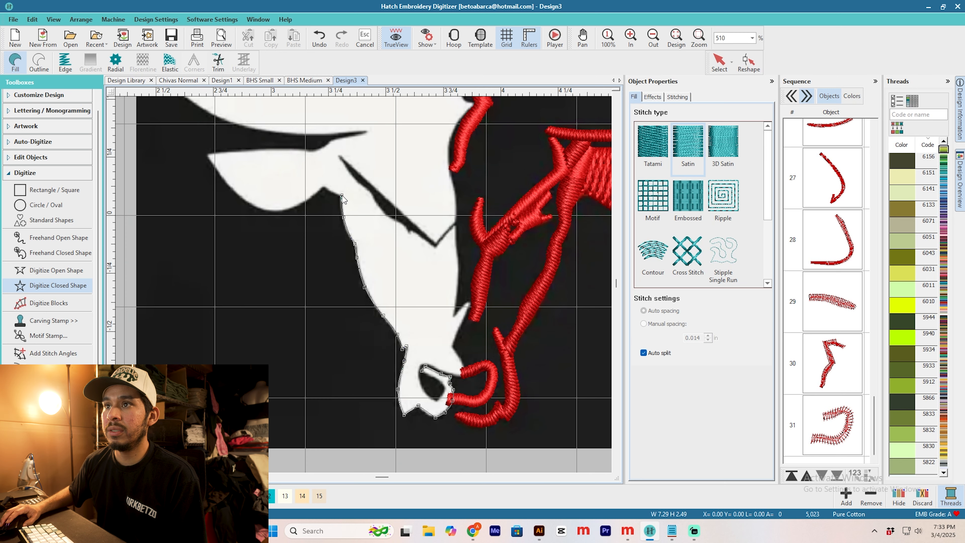
Step: Continue the white face outline across the ear base, around the forehead notch, and down the inner edge to the small spike
{"action": "scroll", "coordinate": [342, 195], "scroll_direction": "up", "scroll_amount": 1}
{"action": "left_click", "coordinate": [278, 263]}
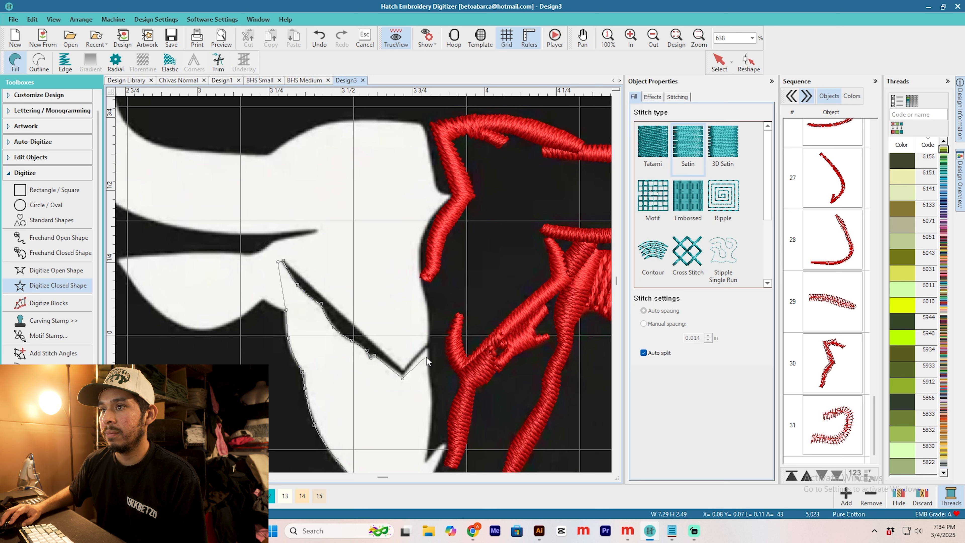
{"action": "left_click", "coordinate": [428, 349]}
{"action": "left_click", "coordinate": [431, 393]}
{"action": "scroll", "coordinate": [433, 411], "scroll_direction": "up", "scroll_amount": 2}
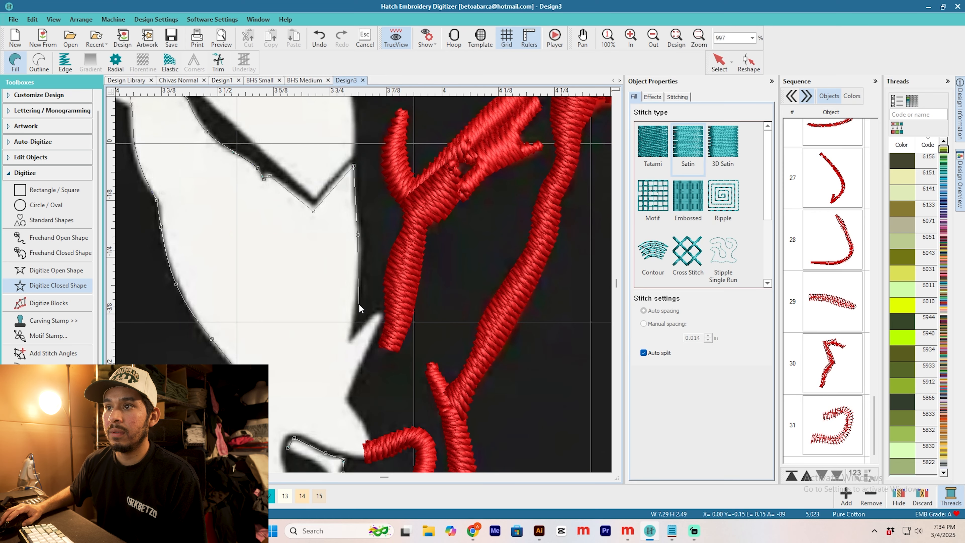
{"action": "left_click", "coordinate": [379, 311]}
{"action": "left_click", "coordinate": [382, 315]}
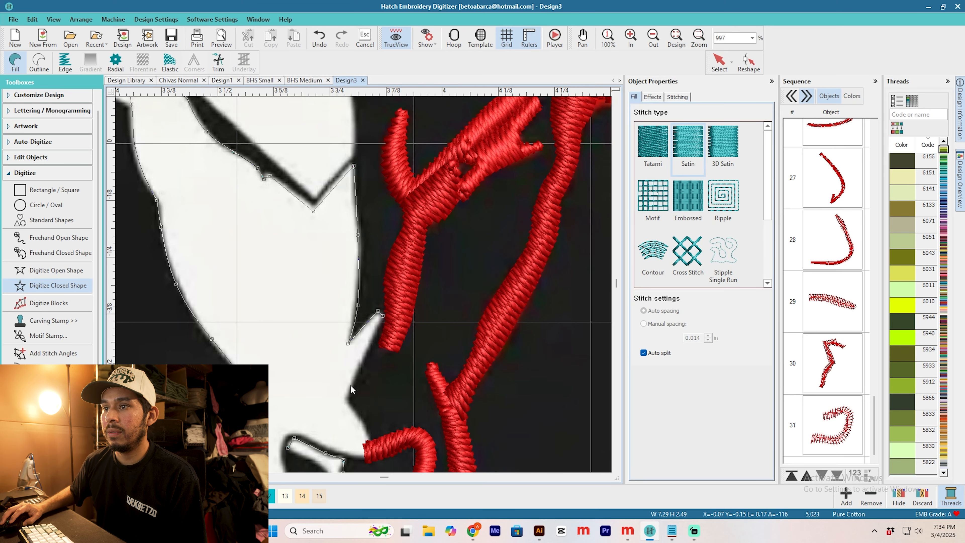
Step: Trace the outline down the muzzle and around the inside of the nostril, and complete the closed satin face shape
{"action": "left_click", "coordinate": [364, 429]}
{"action": "scroll", "coordinate": [367, 374], "scroll_direction": "down", "scroll_amount": 2}
{"action": "left_click", "coordinate": [367, 372]}
{"action": "left_click", "coordinate": [316, 356]}
{"action": "left_click", "coordinate": [289, 347]}
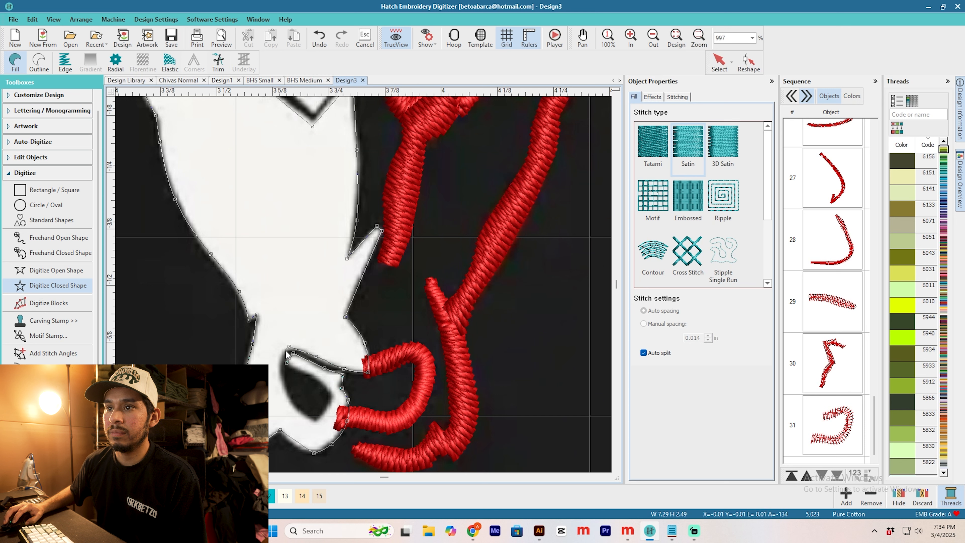
{"action": "left_click", "coordinate": [280, 367]}
{"action": "left_click", "coordinate": [286, 392]}
{"action": "left_click", "coordinate": [315, 421]}
{"action": "left_click", "coordinate": [329, 402]}
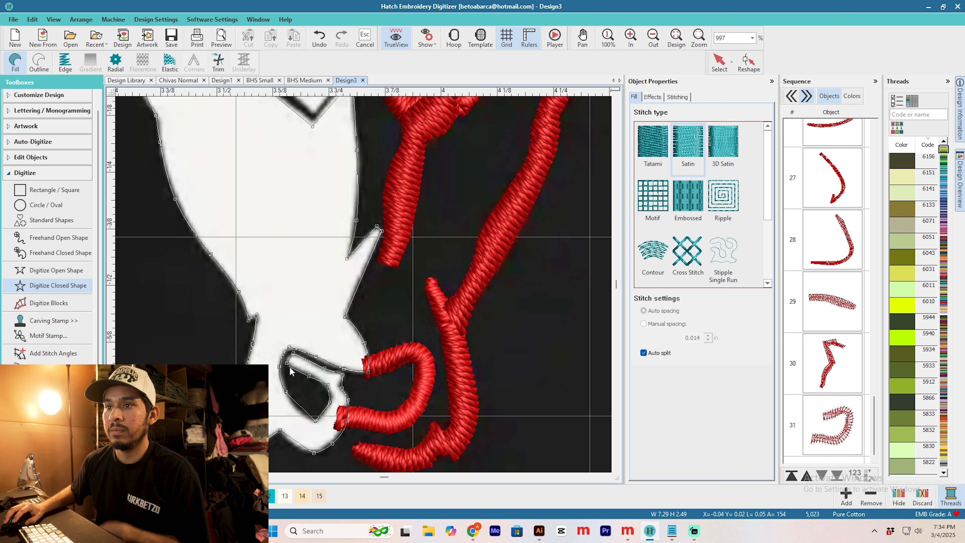
{"action": "key", "text": "Return"}
Step: Turn off auto split for the face's satin fill
{"action": "left_click", "coordinate": [719, 65]}
{"action": "scroll", "coordinate": [350, 289], "scroll_direction": "down", "scroll_amount": 5}
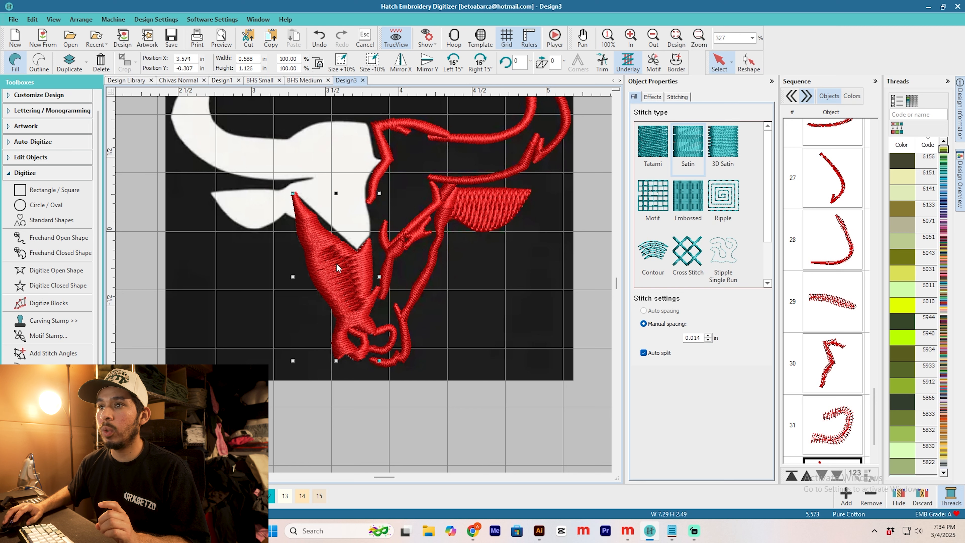
{"action": "left_click", "coordinate": [653, 353]}
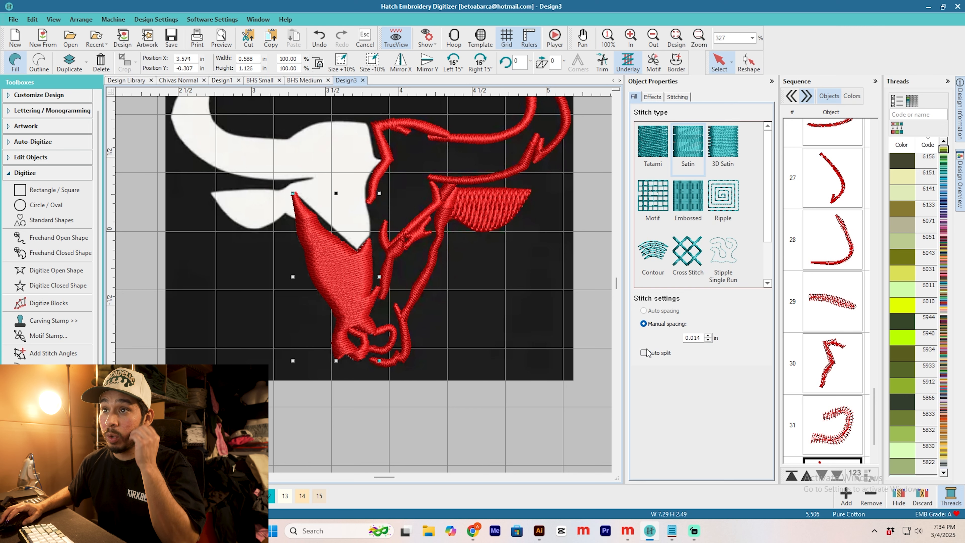
Step: Start adding stitch angles to the face fill, placing one near the ear tip and one across the forehead notch
{"action": "scroll", "coordinate": [362, 284], "scroll_direction": "up", "scroll_amount": 1}
{"action": "scroll", "coordinate": [365, 274], "scroll_direction": "up", "scroll_amount": 2}
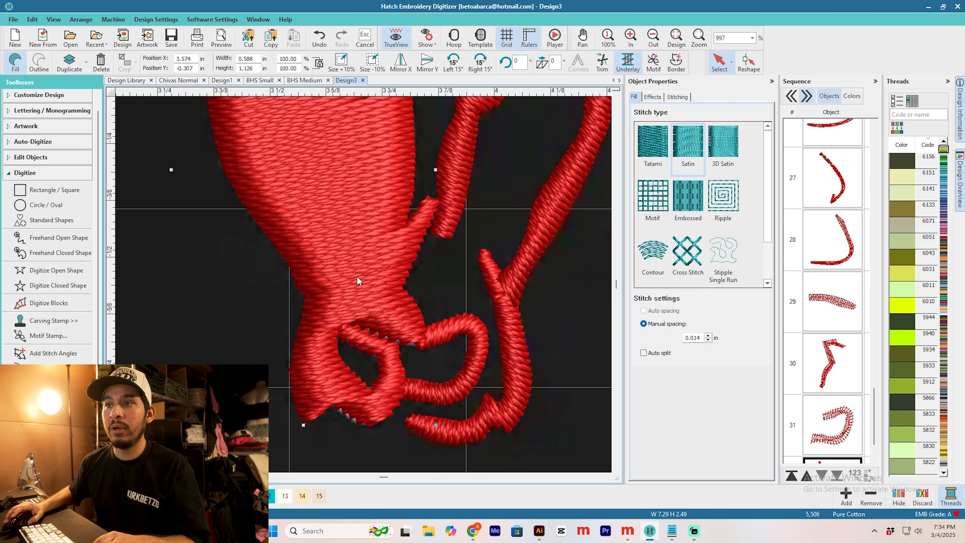
{"action": "left_click", "coordinate": [60, 355]}
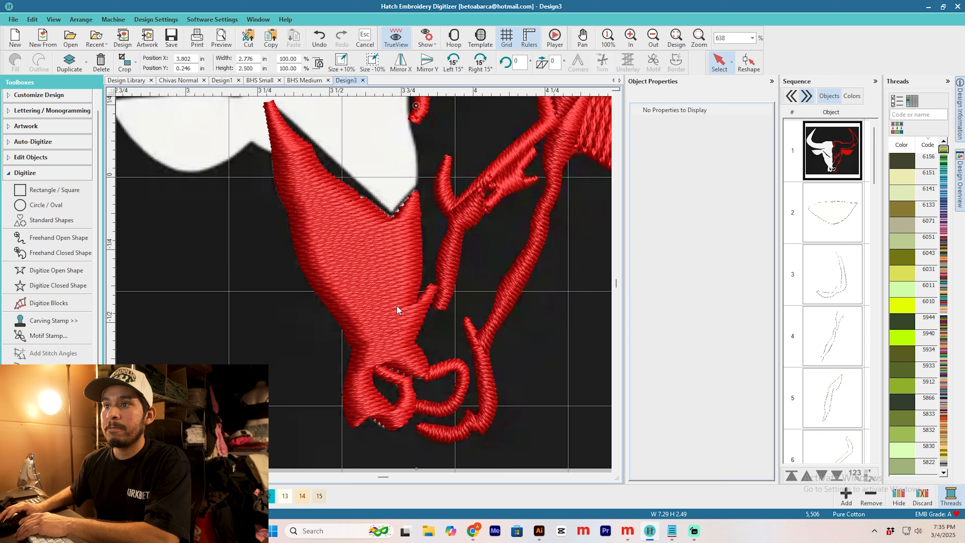
{"action": "left_click", "coordinate": [397, 305]}
{"action": "left_click", "coordinate": [57, 353]}
{"action": "left_click", "coordinate": [262, 134]}
{"action": "left_click", "coordinate": [376, 193]}
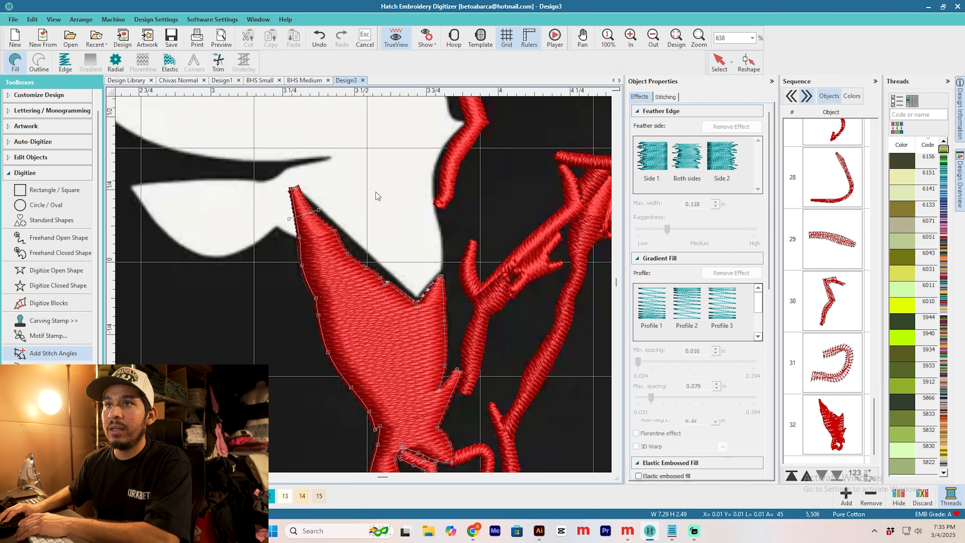
{"action": "left_click", "coordinate": [292, 323]}
{"action": "left_click", "coordinate": [470, 295]}
Step: Add slanted stitch angles across the lower face and above the nostril, and apply them to the fill
{"action": "scroll", "coordinate": [289, 289], "scroll_direction": "down", "scroll_amount": 2}
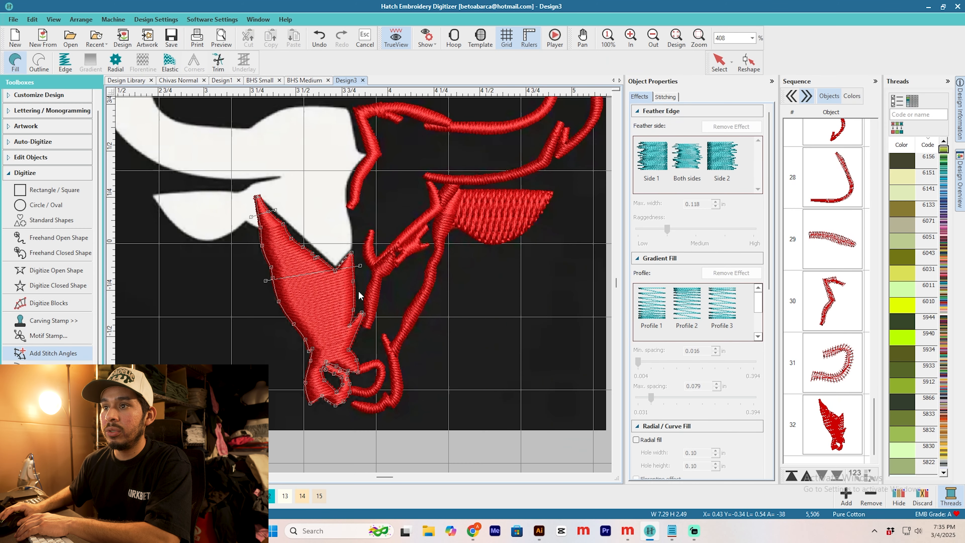
{"action": "scroll", "coordinate": [292, 311], "scroll_direction": "up", "scroll_amount": 3}
{"action": "left_click", "coordinate": [304, 276]}
{"action": "left_click", "coordinate": [443, 210]}
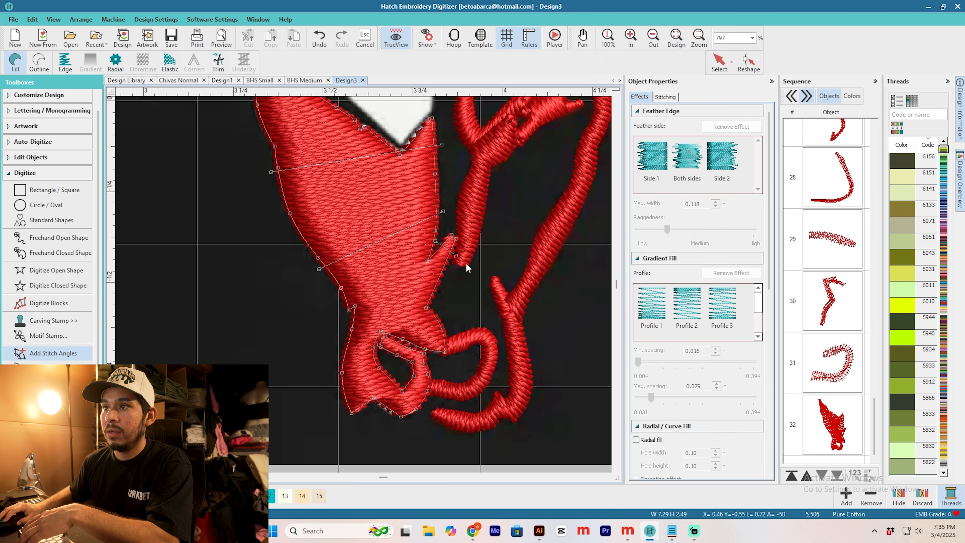
{"action": "left_click", "coordinate": [323, 330]}
{"action": "left_click", "coordinate": [467, 286]}
{"action": "key", "text": "Return"}
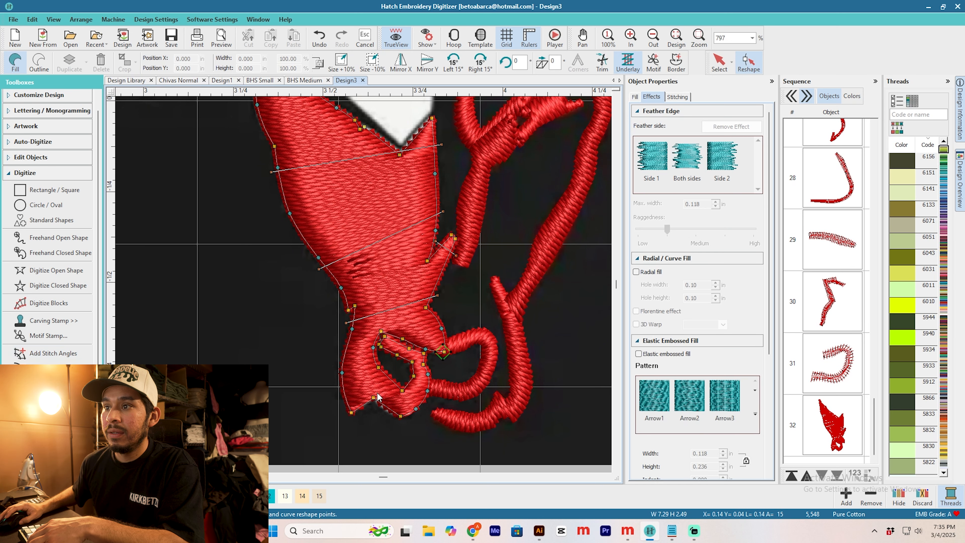
Step: Add stitch angles around the nostril opening so the satin follows its curve
{"action": "left_click", "coordinate": [52, 354]}
{"action": "left_click", "coordinate": [320, 387]}
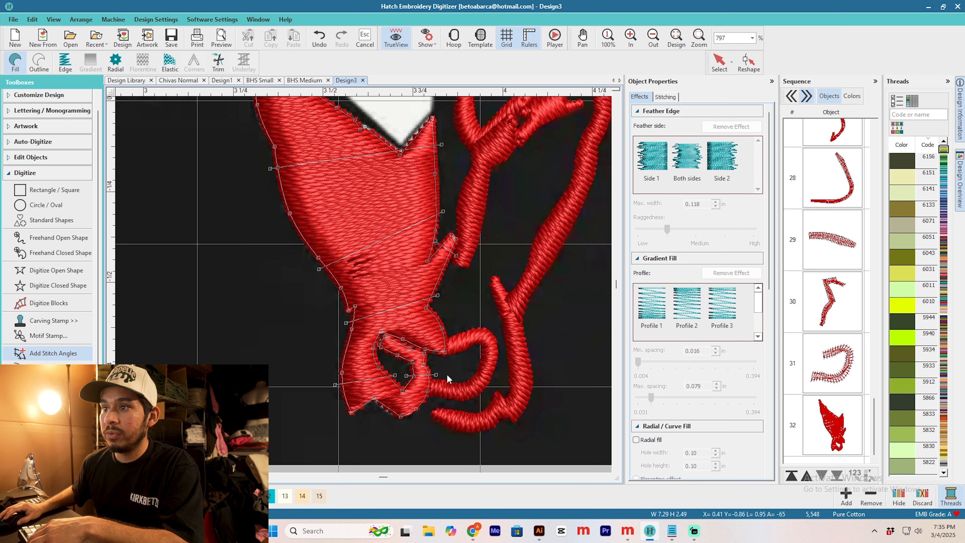
{"action": "left_click", "coordinate": [388, 358]}
{"action": "left_click", "coordinate": [397, 335]}
{"action": "key", "text": "Return"}
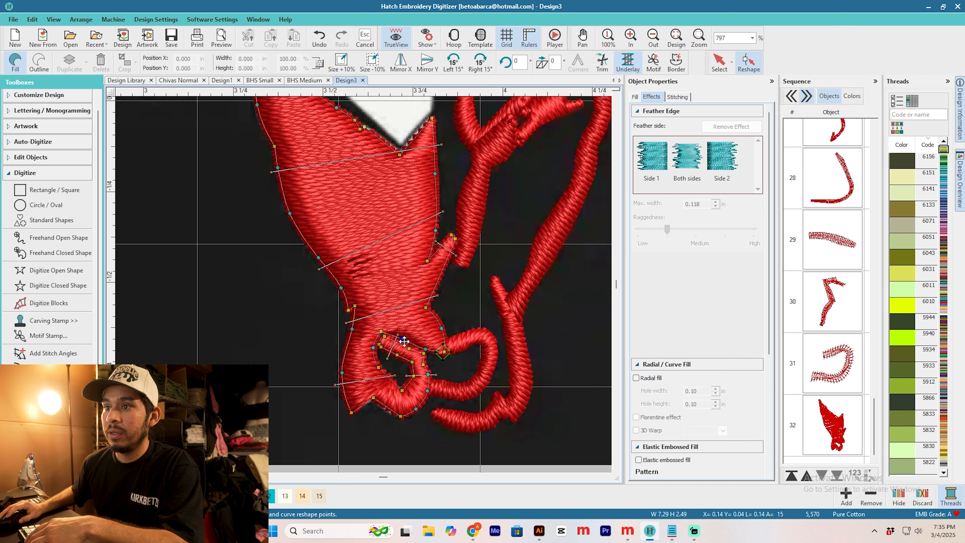
Step: Reshape the face fill by adjusting the stitch angle lines across the lower cheek and just above the nostril
{"action": "left_click", "coordinate": [749, 63]}
{"action": "left_click", "coordinate": [466, 259]}
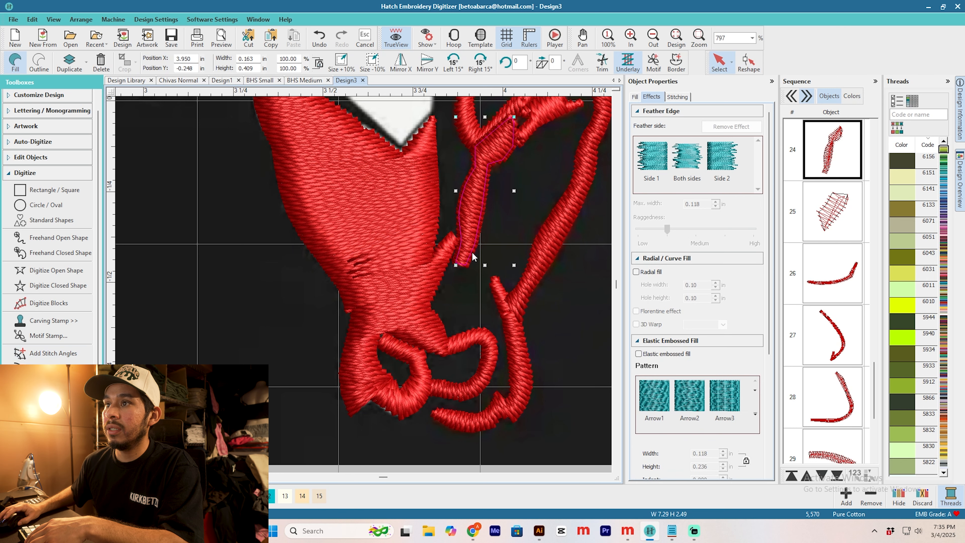
{"action": "scroll", "coordinate": [468, 259], "scroll_direction": "up", "scroll_amount": 2}
{"action": "left_click", "coordinate": [320, 296]}
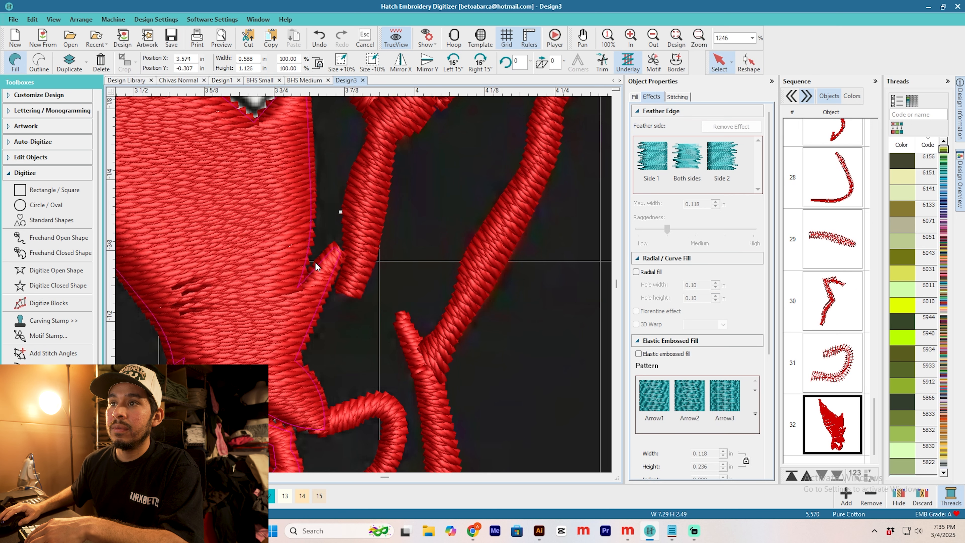
{"action": "key", "text": "h"}
{"action": "scroll", "coordinate": [364, 289], "scroll_direction": "down", "scroll_amount": 1}
{"action": "left_click_drag", "start_coordinate": [391, 224], "coordinate": [390, 235]}
{"action": "left_click_drag", "start_coordinate": [239, 293], "coordinate": [234, 287]}
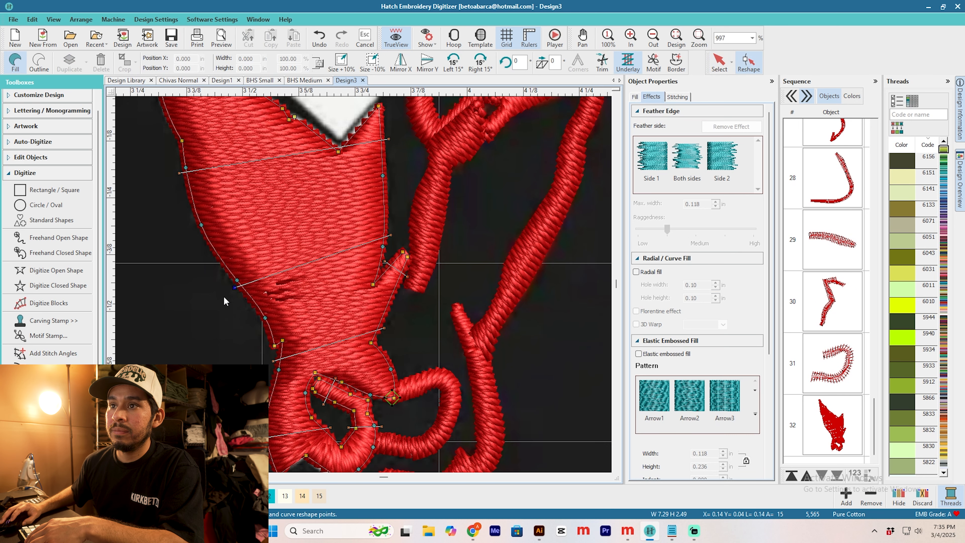
{"action": "left_click_drag", "start_coordinate": [384, 331], "coordinate": [384, 340]}
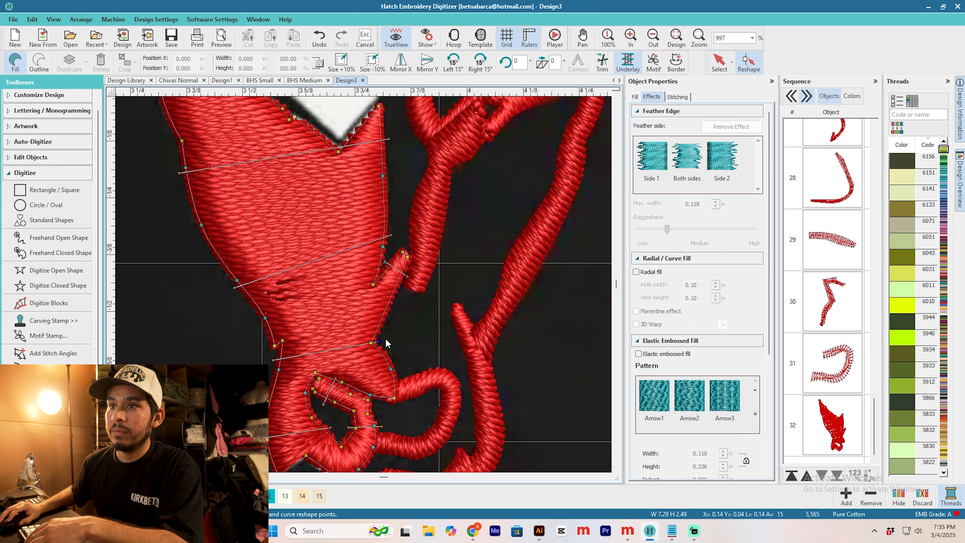
Step: Add a stitch angle across the lower outer corner of the chin
{"action": "scroll", "coordinate": [322, 358], "scroll_direction": "down", "scroll_amount": 1}
{"action": "scroll", "coordinate": [364, 367], "scroll_direction": "up", "scroll_amount": 2}
{"action": "scroll", "coordinate": [339, 158], "scroll_direction": "down", "scroll_amount": 1}
{"action": "scroll", "coordinate": [363, 287], "scroll_direction": "down", "scroll_amount": 1}
{"action": "scroll", "coordinate": [368, 251], "scroll_direction": "up", "scroll_amount": 2}
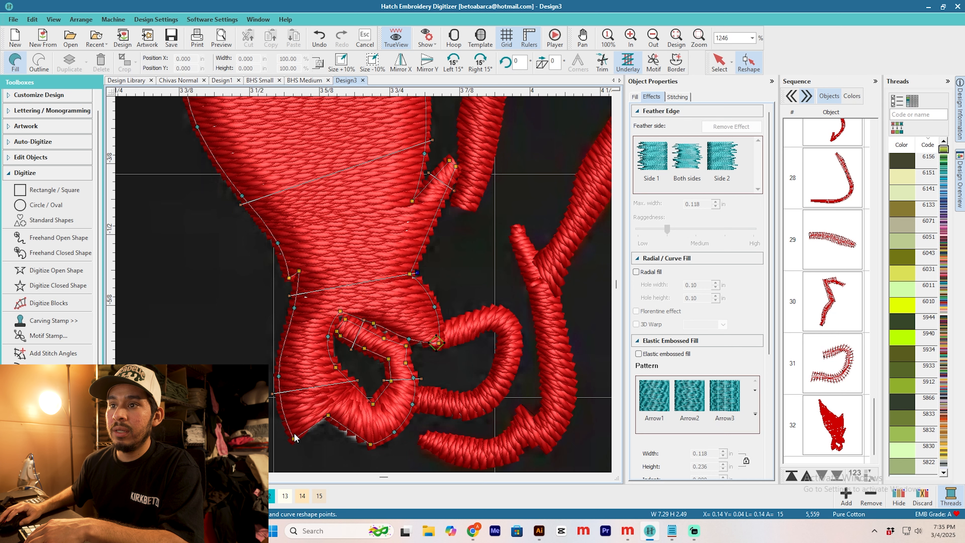
{"action": "scroll", "coordinate": [309, 430], "scroll_direction": "up", "scroll_amount": 3}
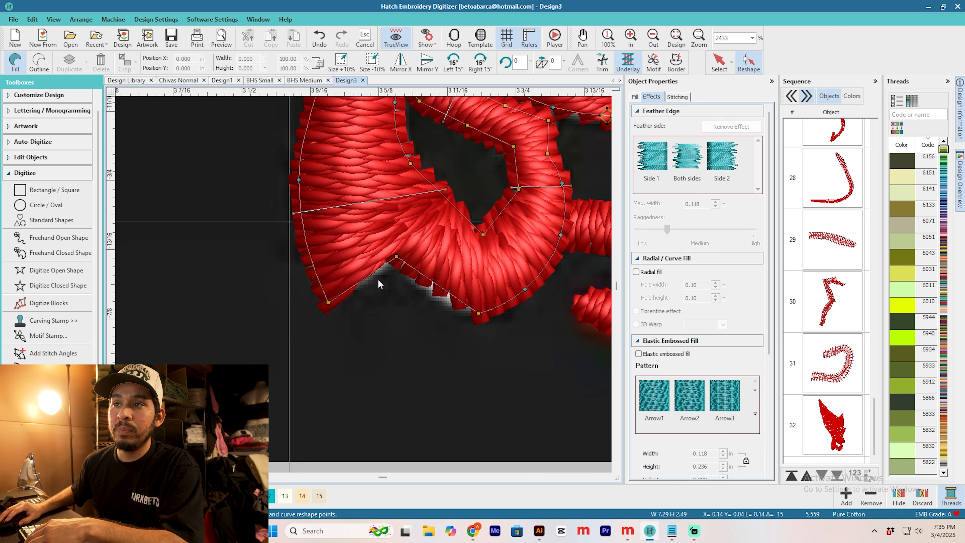
{"action": "left_click", "coordinate": [64, 354]}
{"action": "left_click", "coordinate": [295, 261]}
{"action": "left_click", "coordinate": [401, 281]}
{"action": "key", "text": "Escape"}
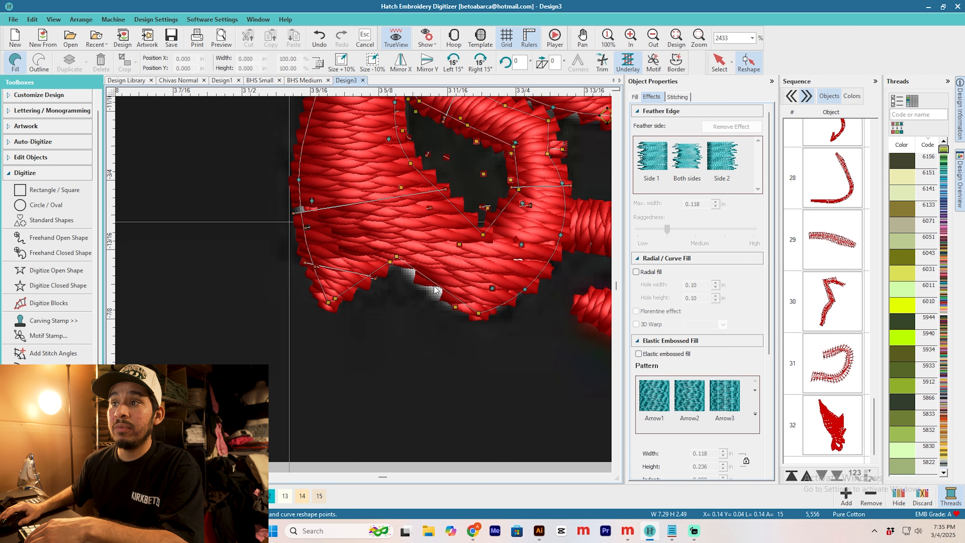
Step: Reshape the underside of the chin by shifting its lowest outline point and refining the curve beside it
{"action": "scroll", "coordinate": [435, 291], "scroll_direction": "down", "scroll_amount": 2}
{"action": "left_click_drag", "start_coordinate": [387, 304], "coordinate": [379, 301]}
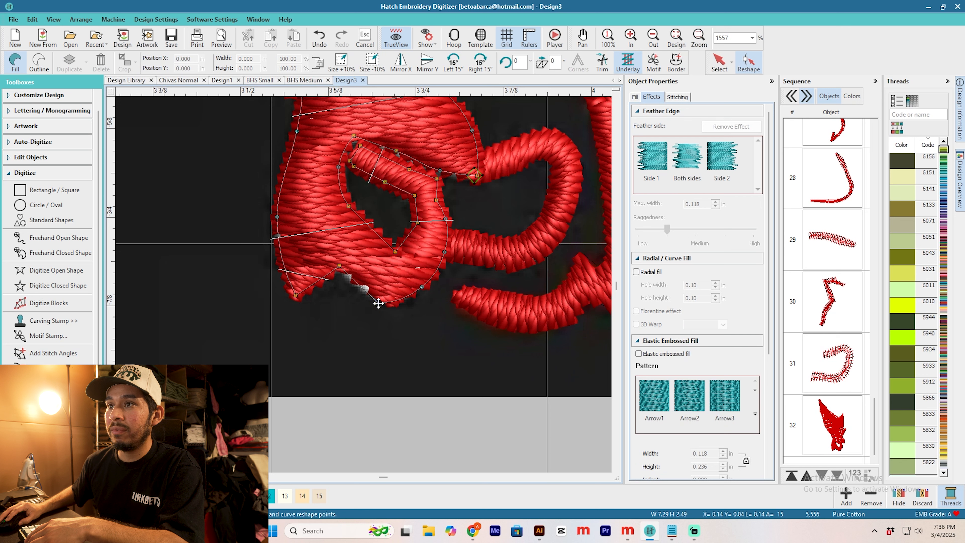
{"action": "left_click", "coordinate": [420, 286]}
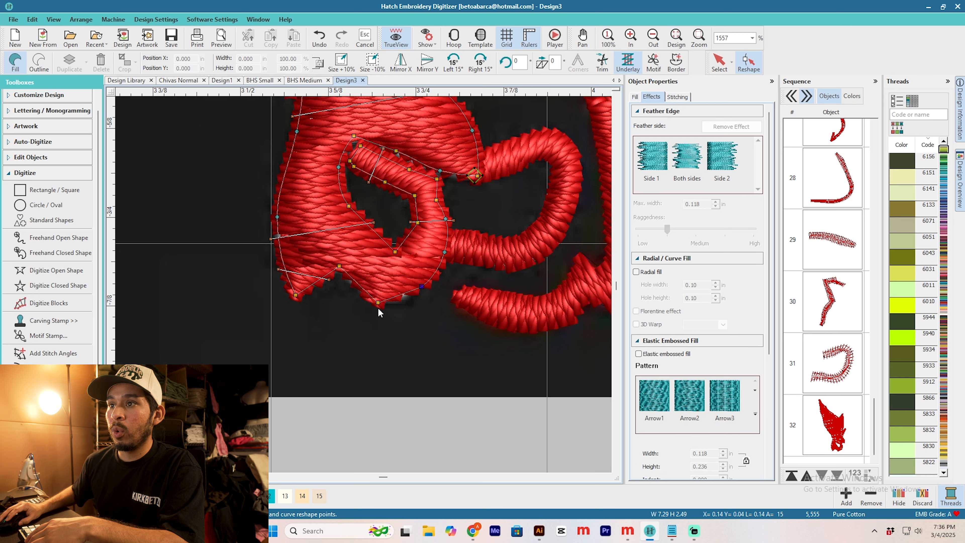
{"action": "scroll", "coordinate": [314, 302], "scroll_direction": "up", "scroll_amount": 1}
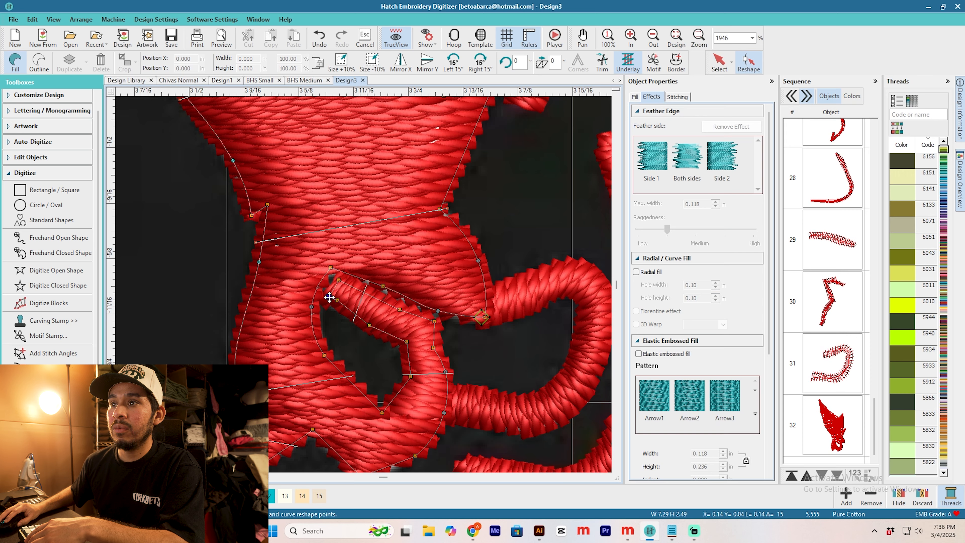
{"action": "scroll", "coordinate": [337, 301], "scroll_direction": "down", "scroll_amount": 2}
{"action": "scroll", "coordinate": [382, 283], "scroll_direction": "down", "scroll_amount": 2}
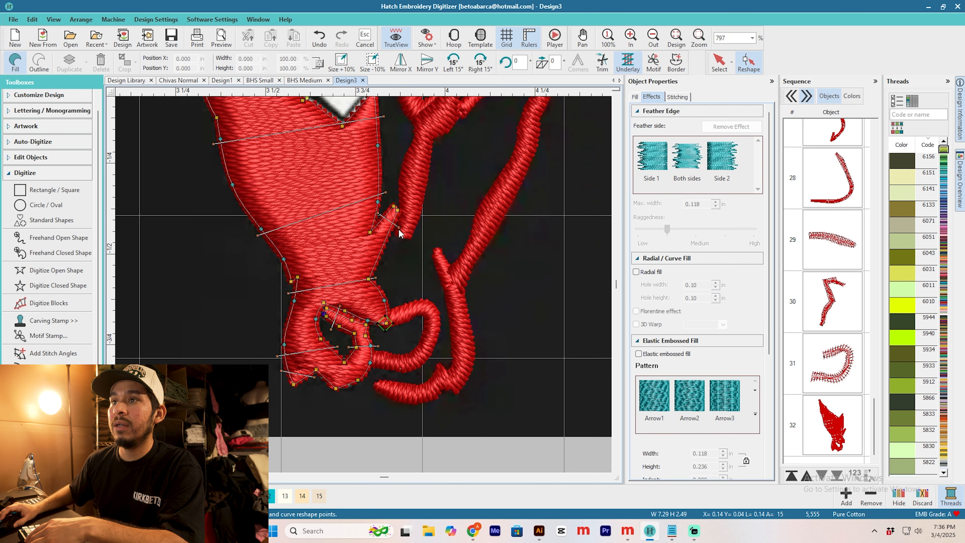
Step: Reopen the face fill for reshaping and fine-tune its points and stitch angles
{"action": "scroll", "coordinate": [384, 234], "scroll_direction": "up", "scroll_amount": 1}
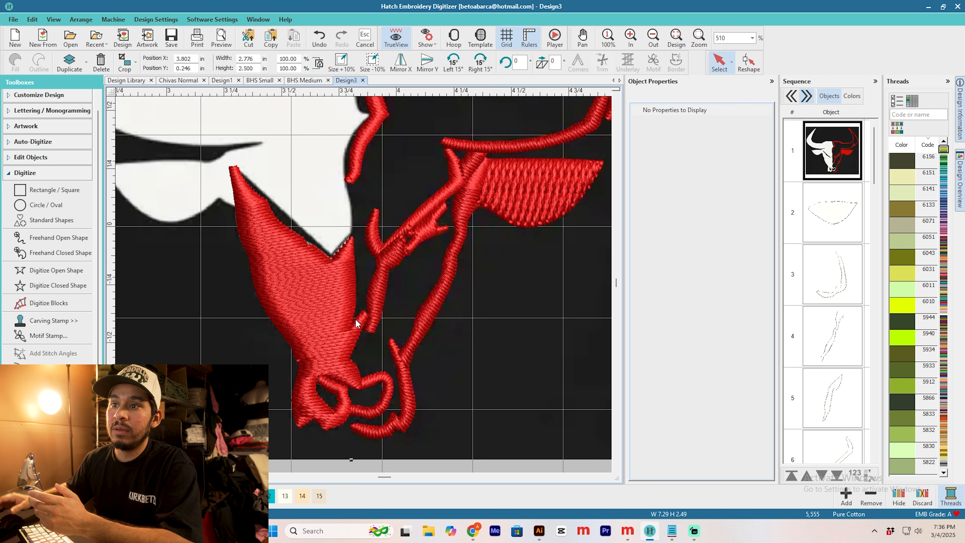
{"action": "scroll", "coordinate": [339, 401], "scroll_direction": "down", "scroll_amount": 3}
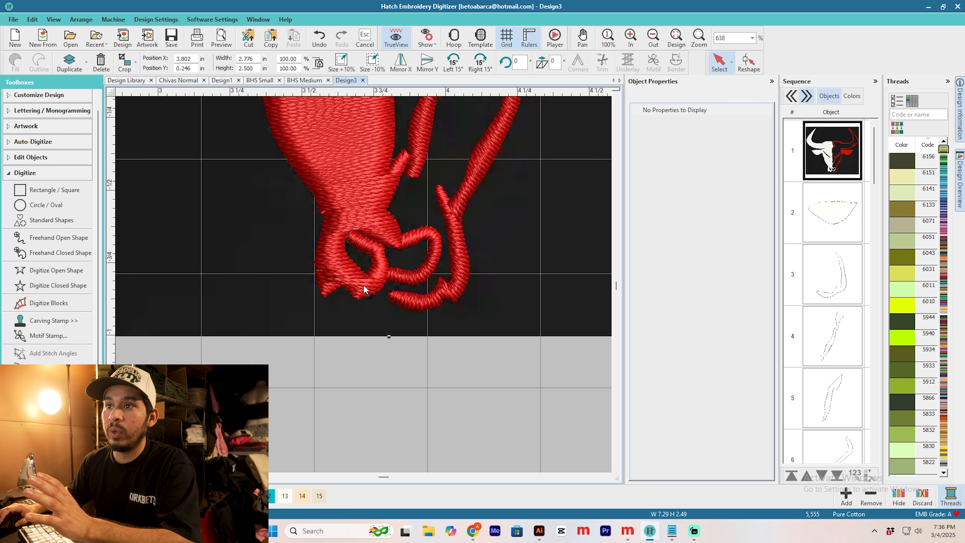
{"action": "left_click", "coordinate": [366, 258]}
{"action": "left_click", "coordinate": [747, 63]}
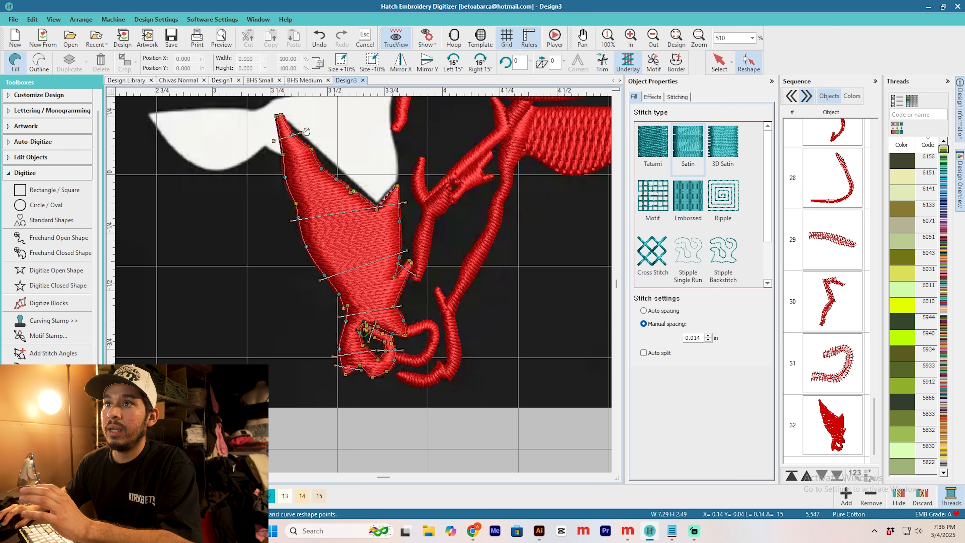
{"action": "left_click_drag", "start_coordinate": [312, 138], "coordinate": [313, 193]}
{"action": "left_click", "coordinate": [314, 195]}
{"action": "left_click_drag", "start_coordinate": [363, 211], "coordinate": [366, 287]}
{"action": "scroll", "coordinate": [366, 288], "scroll_direction": "down", "scroll_amount": 3}
{"action": "key", "text": "Escape"}
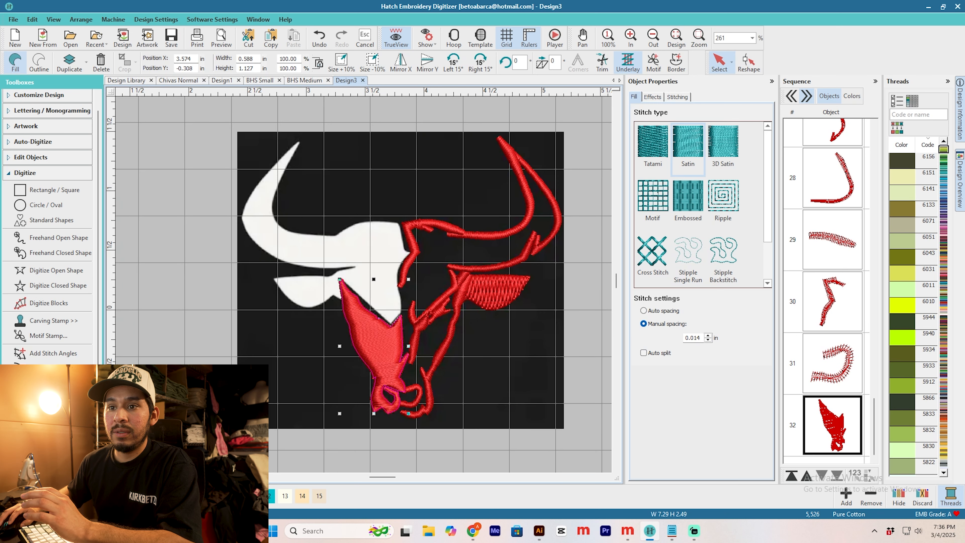
Step: Recolour the face fill dark blue and preview the stitching sequence in the stitch player
{"action": "left_click", "coordinate": [251, 495]}
{"action": "left_click", "coordinate": [250, 496]}
{"action": "key", "text": "ctrl+r"}
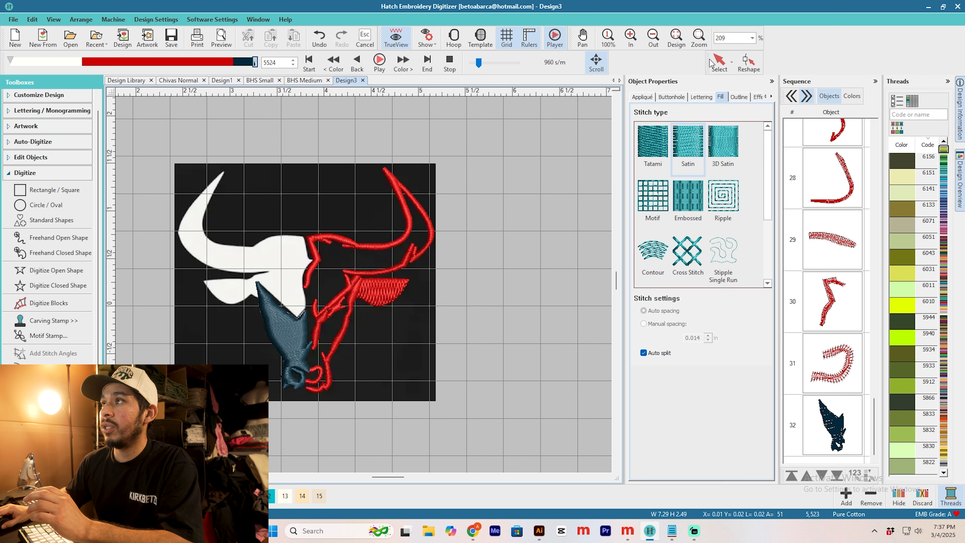
{"action": "left_click", "coordinate": [720, 62]}
Step: Digitize the white forehead area above the face fill as a closed satin shape, bounded above by a slanted line below the horn
{"action": "scroll", "coordinate": [265, 308], "scroll_direction": "up", "scroll_amount": 3}
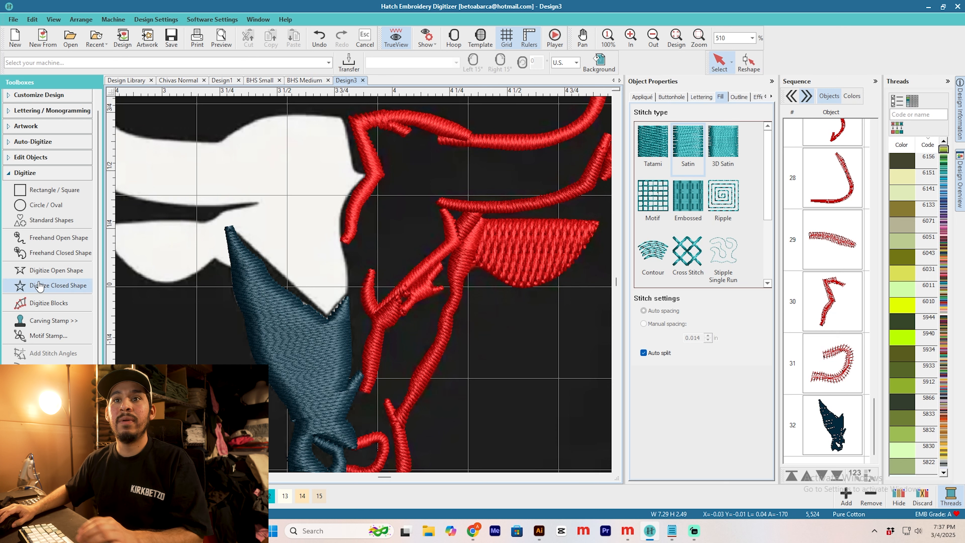
{"action": "left_click", "coordinate": [57, 285]}
{"action": "scroll", "coordinate": [338, 254], "scroll_direction": "up", "scroll_amount": 2}
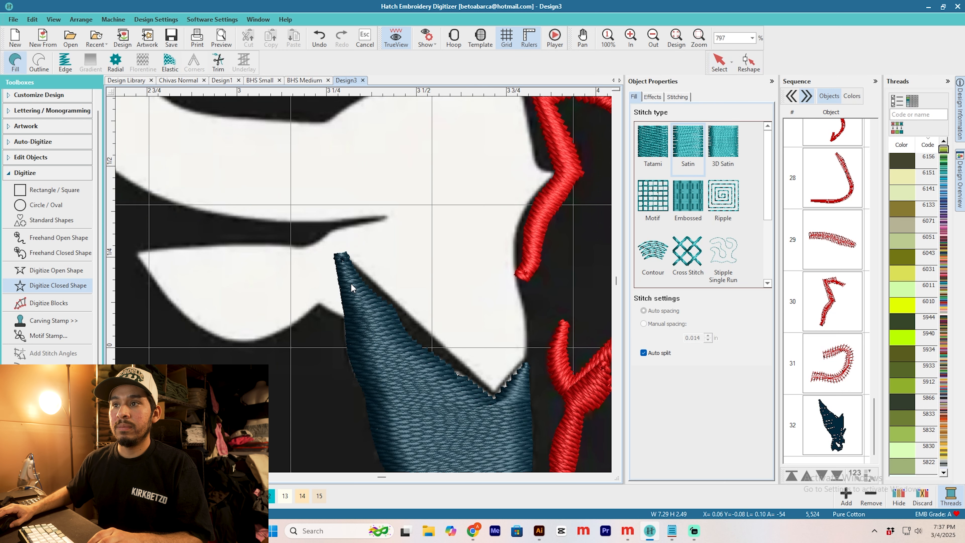
{"action": "left_click", "coordinate": [345, 257]}
{"action": "left_click", "coordinate": [493, 389]}
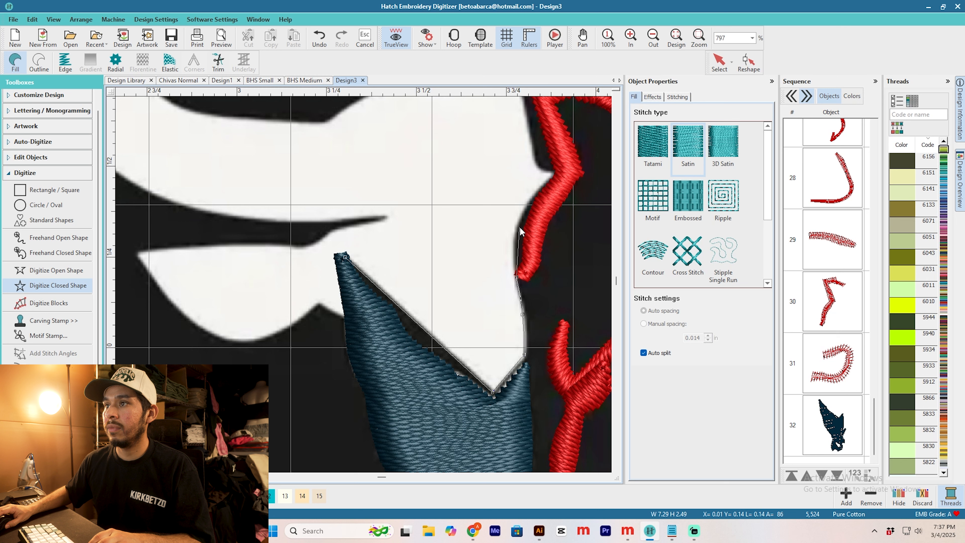
{"action": "left_click", "coordinate": [554, 174]}
{"action": "right_click", "coordinate": [537, 168]}
{"action": "right_click", "coordinate": [532, 149]}
{"action": "scroll", "coordinate": [527, 132], "scroll_direction": "down", "scroll_amount": 1}
{"action": "scroll", "coordinate": [363, 281], "scroll_direction": "down", "scroll_amount": 2}
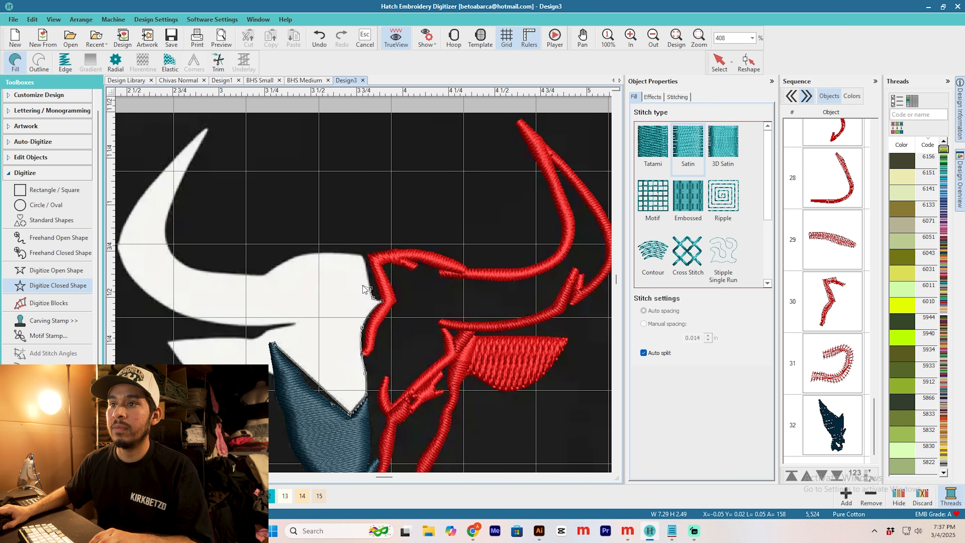
{"action": "scroll", "coordinate": [365, 288], "scroll_direction": "up", "scroll_amount": 2}
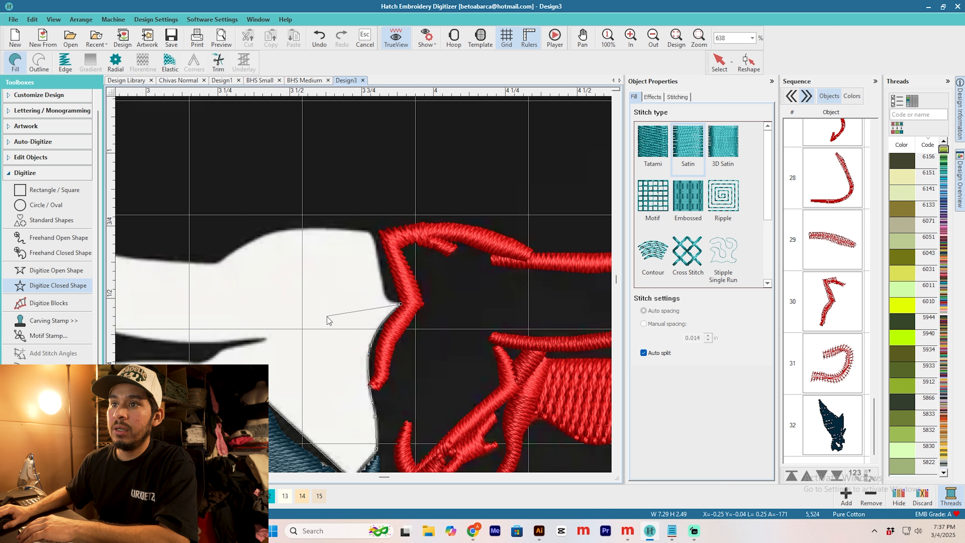
{"action": "left_click", "coordinate": [219, 350]}
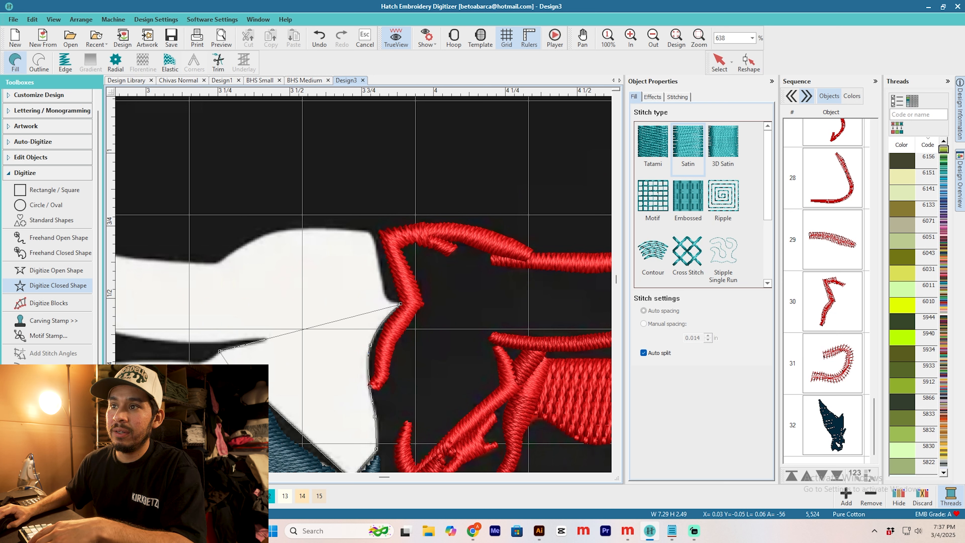
{"action": "key", "text": "Return"}
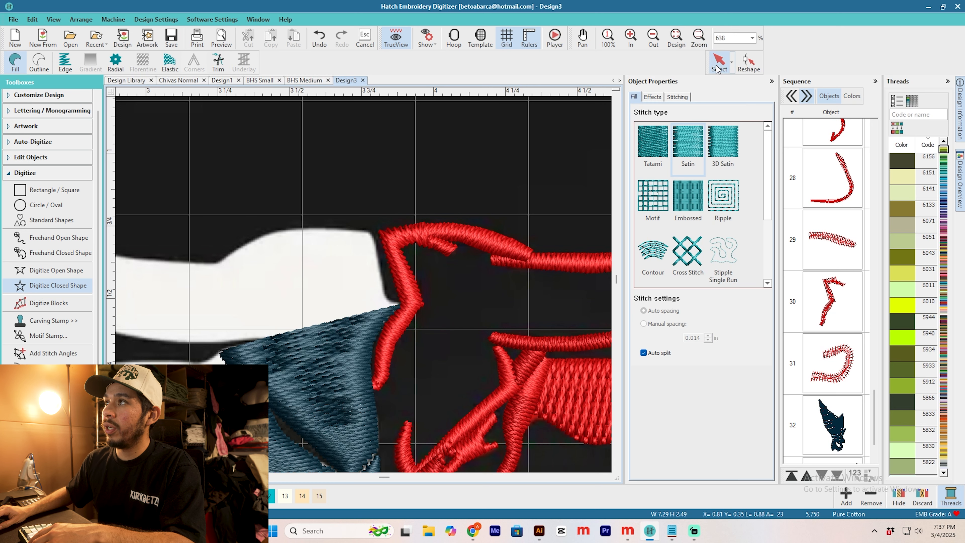
Step: Select the new forehead fill and turn off its auto split
{"action": "key", "text": "Escape"}
{"action": "left_click", "coordinate": [652, 354]}
{"action": "scroll", "coordinate": [367, 288], "scroll_direction": "down", "scroll_amount": 3}
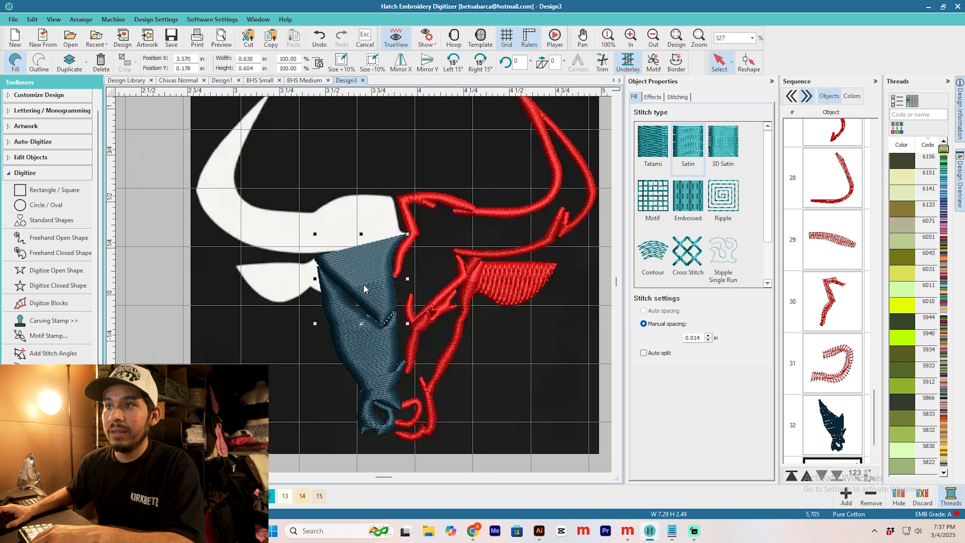
Step: Reshape the forehead fill, angling its stitches at 15° and adjusting the upper corner beside the red outline
{"action": "scroll", "coordinate": [381, 302], "scroll_direction": "up", "scroll_amount": 2}
{"action": "left_click", "coordinate": [748, 62]}
{"action": "left_click_drag", "start_coordinate": [279, 234], "coordinate": [370, 337]}
{"action": "left_click_drag", "start_coordinate": [330, 183], "coordinate": [394, 185]}
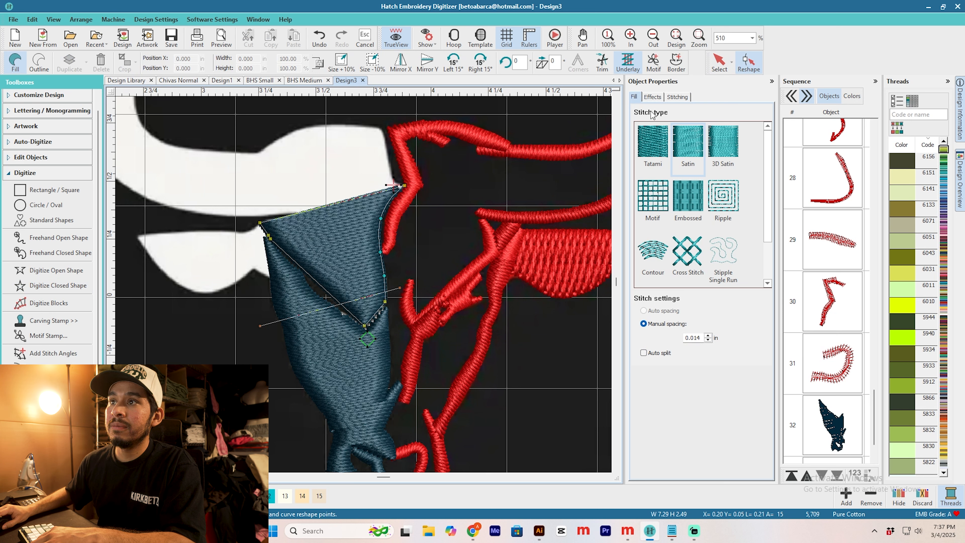
{"action": "left_click", "coordinate": [678, 97]}
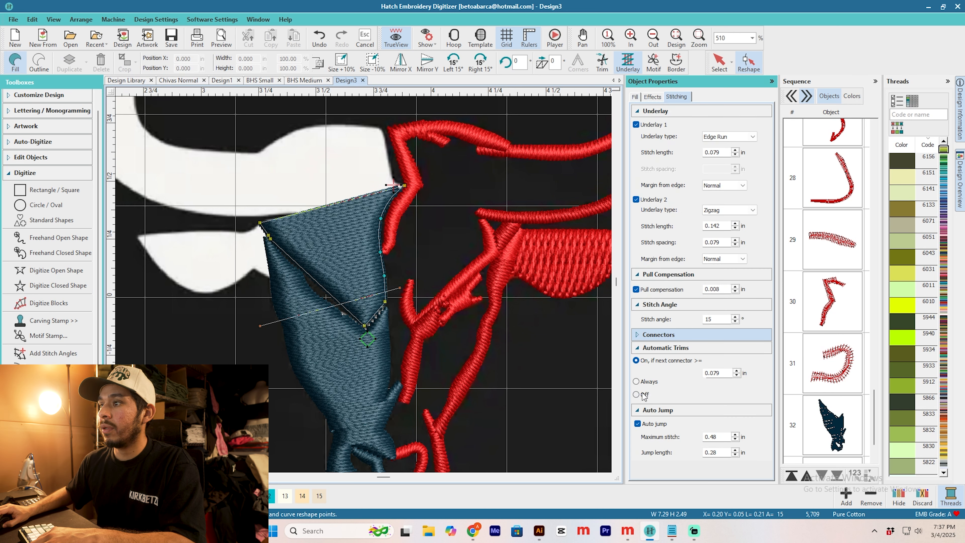
{"action": "left_click_drag", "start_coordinate": [392, 183], "coordinate": [407, 178]}
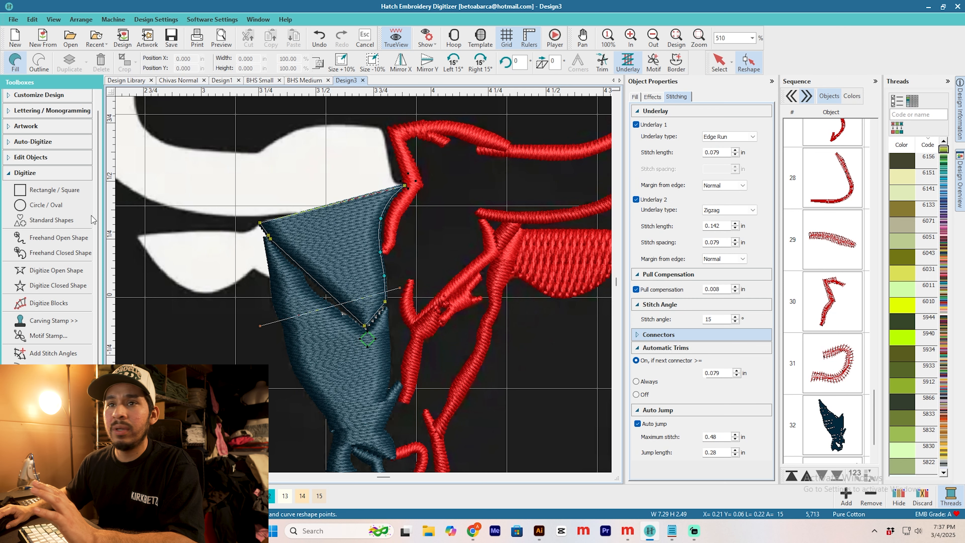
Step: Start a closed shape at the forehead's upper corner and trace the white brow and the horn's inner curve up to its tip
{"action": "left_click", "coordinate": [57, 285]}
{"action": "scroll", "coordinate": [380, 304], "scroll_direction": "up", "scroll_amount": 1}
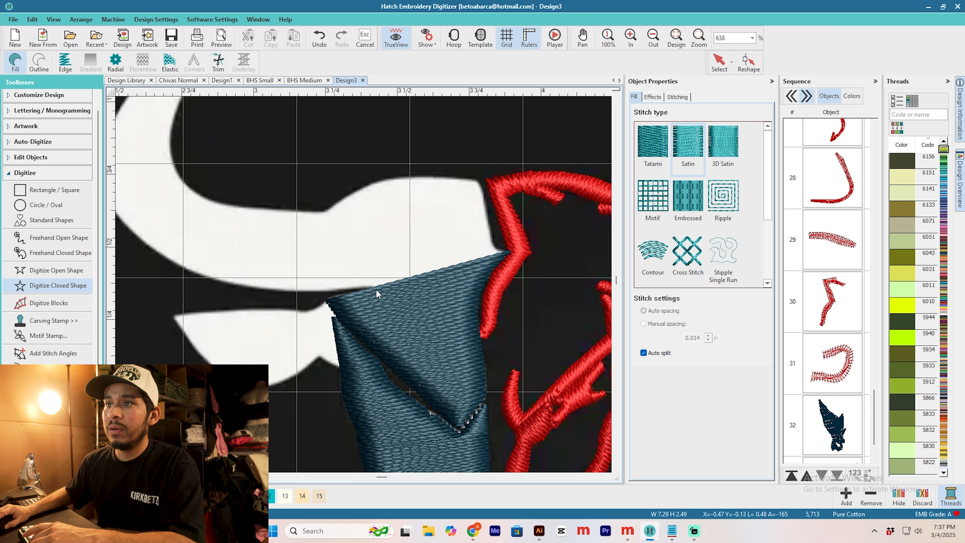
{"action": "left_click", "coordinate": [507, 251]}
{"action": "left_click", "coordinate": [499, 249]}
{"action": "left_click", "coordinate": [494, 243]}
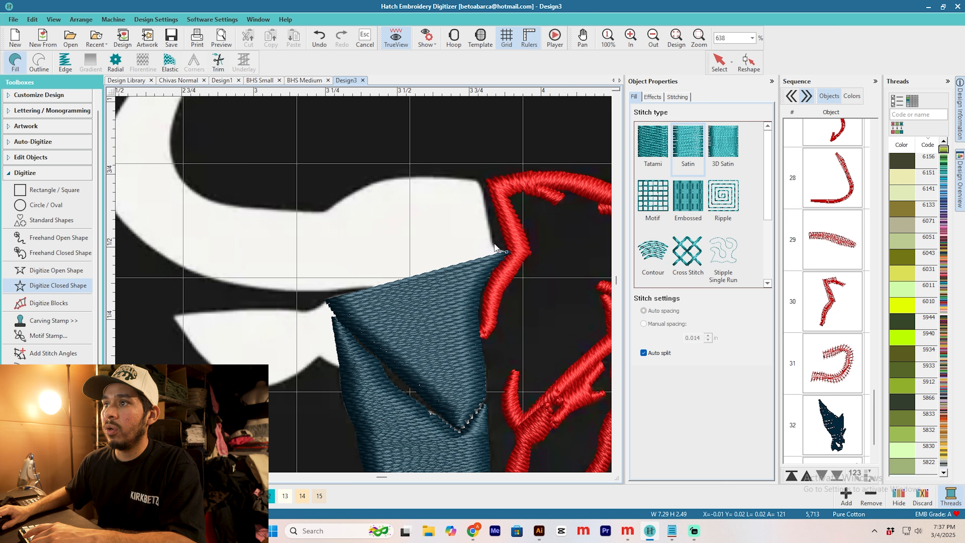
{"action": "right_click", "coordinate": [387, 178]}
{"action": "right_click", "coordinate": [358, 189]}
{"action": "right_click", "coordinate": [325, 211]}
{"action": "right_click", "coordinate": [240, 206]}
{"action": "right_click", "coordinate": [176, 168]}
{"action": "scroll", "coordinate": [175, 150], "scroll_direction": "up", "scroll_amount": 1}
{"action": "right_click", "coordinate": [362, 240]}
{"action": "scroll", "coordinate": [380, 190], "scroll_direction": "down", "scroll_amount": 1}
{"action": "right_click", "coordinate": [406, 143]}
{"action": "left_click", "coordinate": [411, 192]}
{"action": "left_click", "coordinate": [406, 190]}
Step: Trace the horn's outer curve from the tip back along its underside to the forehead and close the satin shape
{"action": "right_click", "coordinate": [336, 261]}
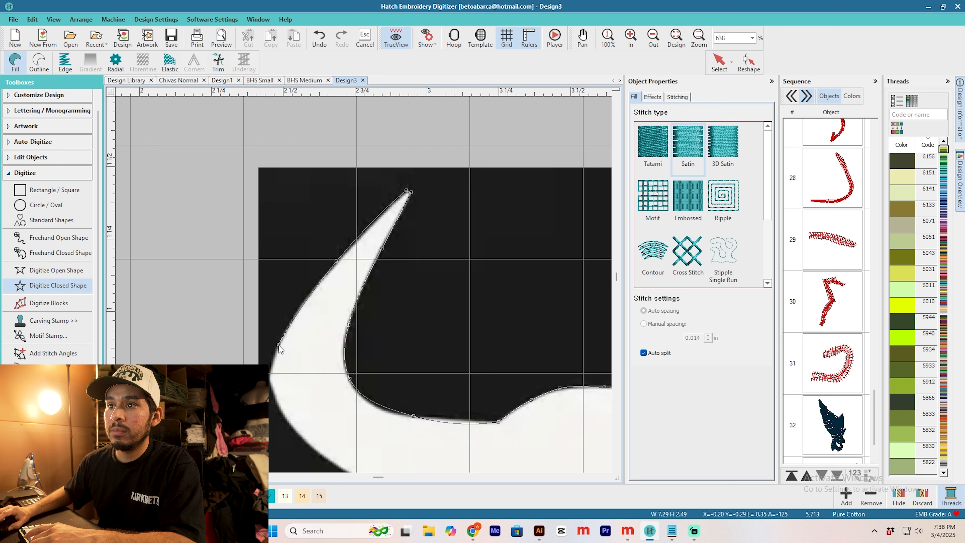
{"action": "right_click", "coordinate": [270, 377]}
{"action": "right_click", "coordinate": [288, 426]}
{"action": "right_click", "coordinate": [365, 386]}
{"action": "right_click", "coordinate": [455, 413]}
{"action": "scroll", "coordinate": [455, 414], "scroll_direction": "down", "scroll_amount": 2}
{"action": "right_click", "coordinate": [419, 282]}
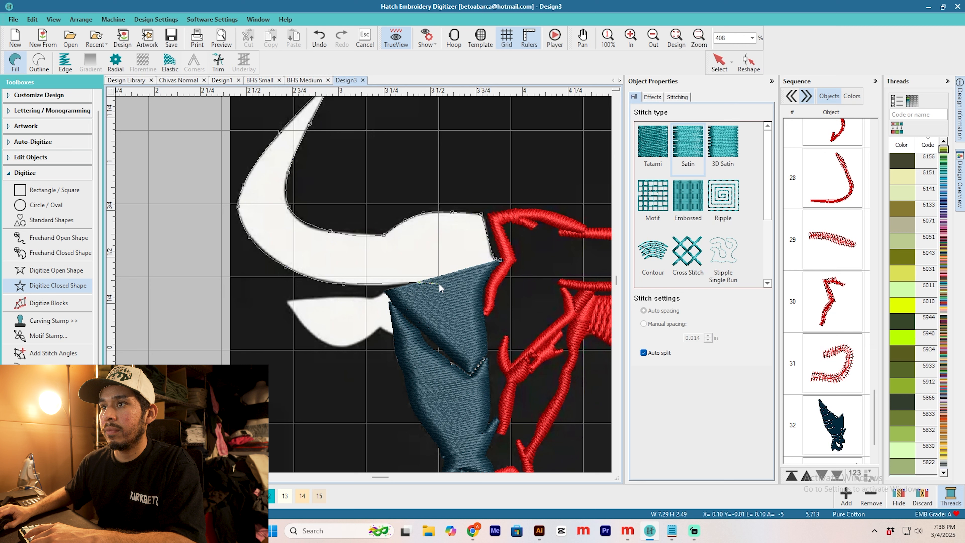
{"action": "key", "text": "Return"}
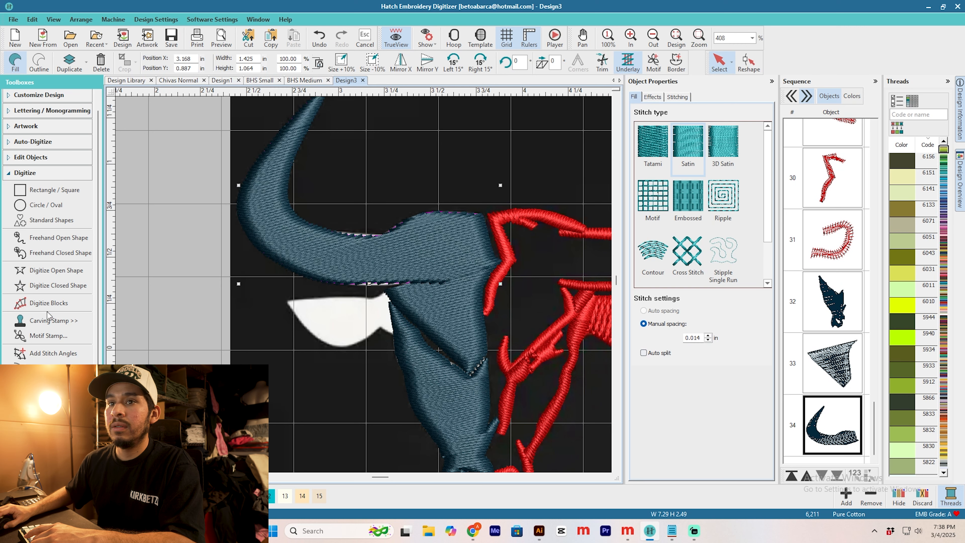
Step: Add stitch angles to the horn fill across its inner end, the brow, the horn's base, its outer bend and its tip
{"action": "left_click", "coordinate": [53, 352]}
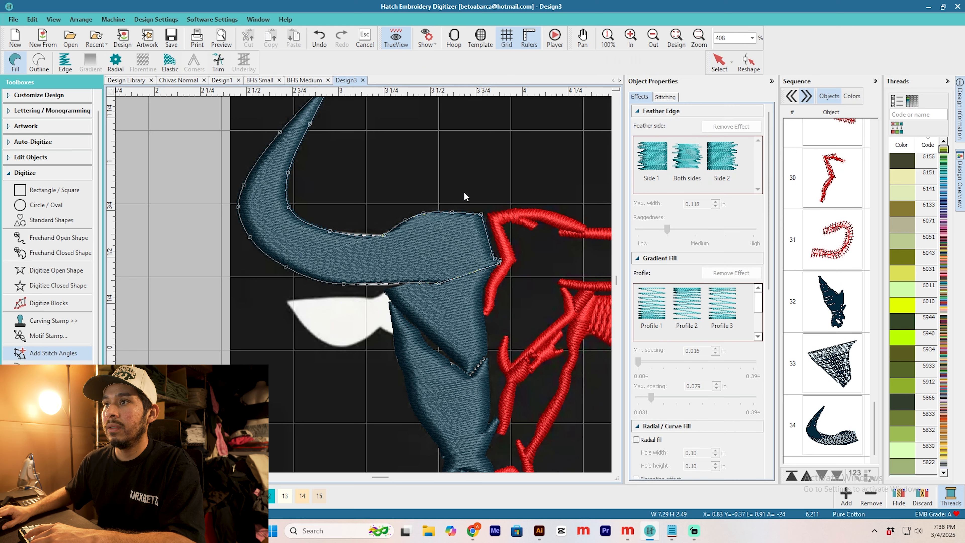
{"action": "left_click", "coordinate": [494, 240]}
{"action": "left_click", "coordinate": [469, 277]}
{"action": "left_click", "coordinate": [427, 206]}
{"action": "left_click", "coordinate": [429, 290]}
{"action": "left_click", "coordinate": [348, 228]}
{"action": "left_click", "coordinate": [332, 291]}
{"action": "left_click", "coordinate": [297, 178]}
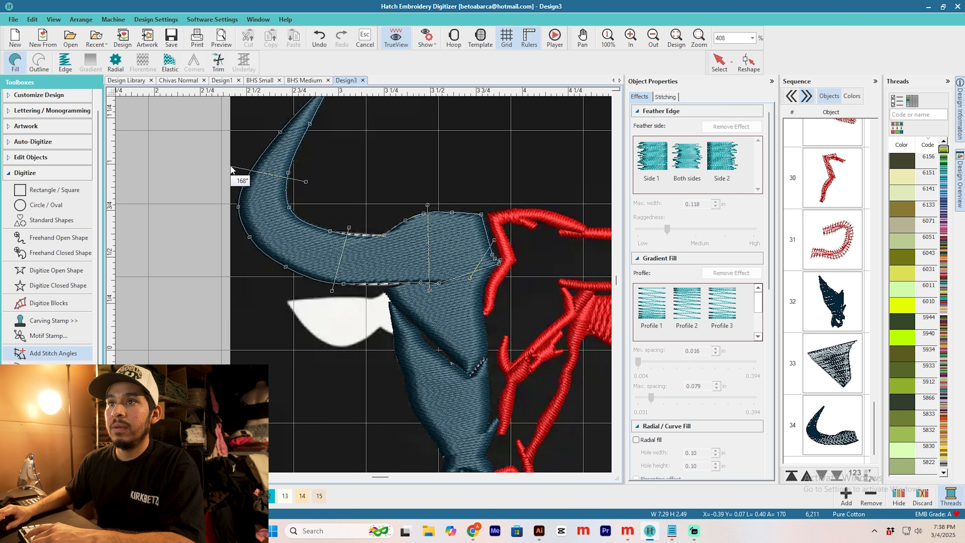
{"action": "left_click", "coordinate": [243, 168]}
{"action": "scroll", "coordinate": [265, 142], "scroll_direction": "down", "scroll_amount": 1}
{"action": "left_click", "coordinate": [393, 247]}
{"action": "left_click", "coordinate": [413, 258]}
{"action": "key", "text": "Return"}
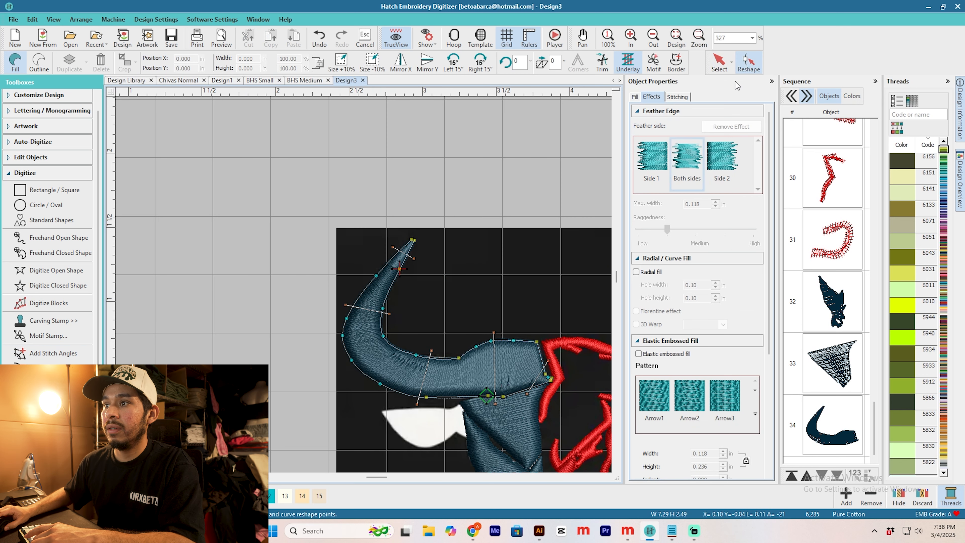
Step: Reshape the horn fill, moving its start marker to the inner corner beside the red outline
{"action": "left_click", "coordinate": [720, 64]}
{"action": "left_click", "coordinate": [515, 197]}
{"action": "scroll", "coordinate": [471, 335], "scroll_direction": "down", "scroll_amount": 3}
{"action": "scroll", "coordinate": [363, 283], "scroll_direction": "up", "scroll_amount": 3}
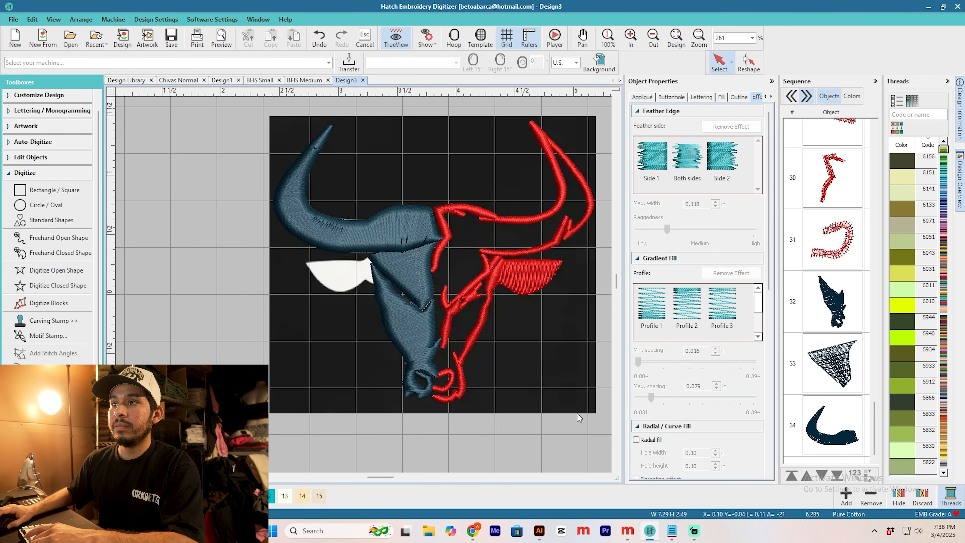
{"action": "scroll", "coordinate": [363, 282], "scroll_direction": "up", "scroll_amount": 3}
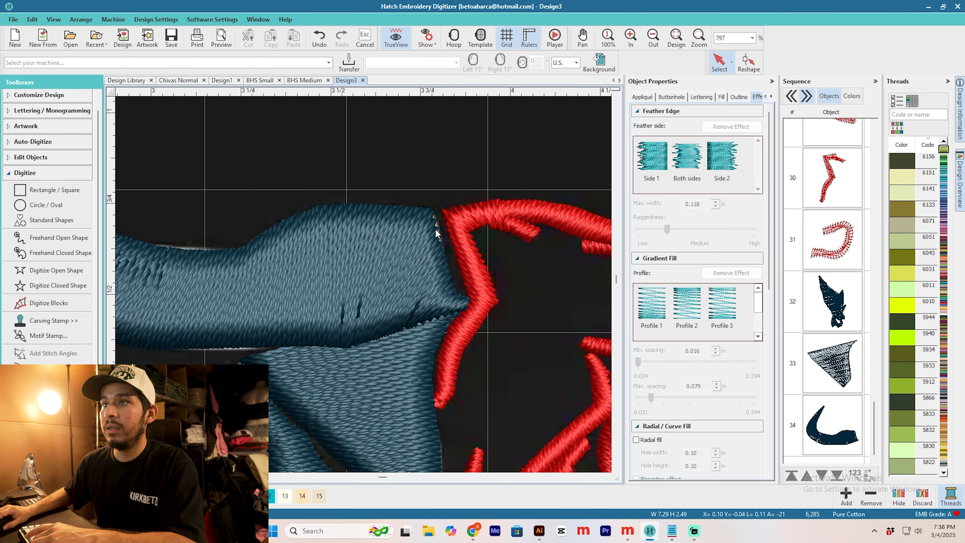
{"action": "scroll", "coordinate": [268, 259], "scroll_direction": "down", "scroll_amount": 2}
{"action": "scroll", "coordinate": [436, 203], "scroll_direction": "down", "scroll_amount": 1}
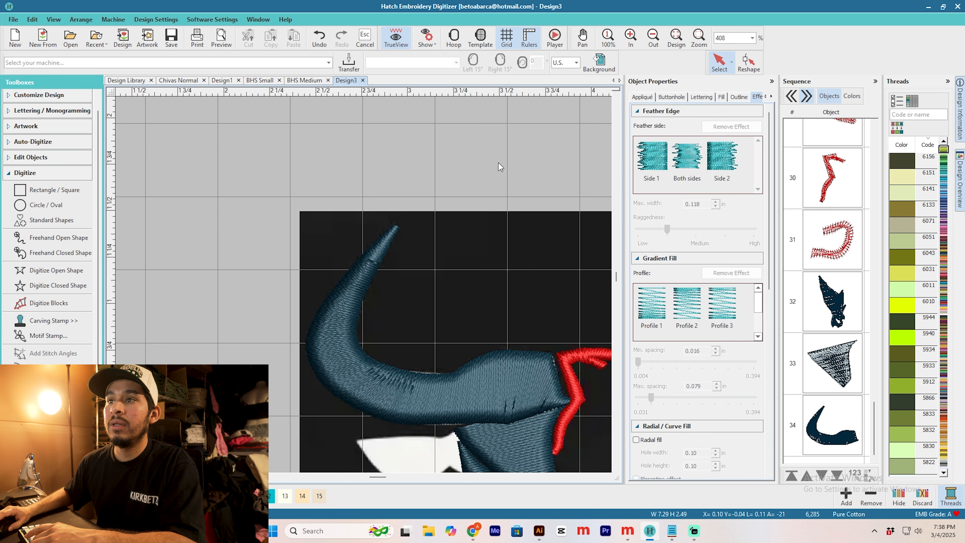
{"action": "key", "text": "h"}
{"action": "left_click", "coordinate": [516, 384]}
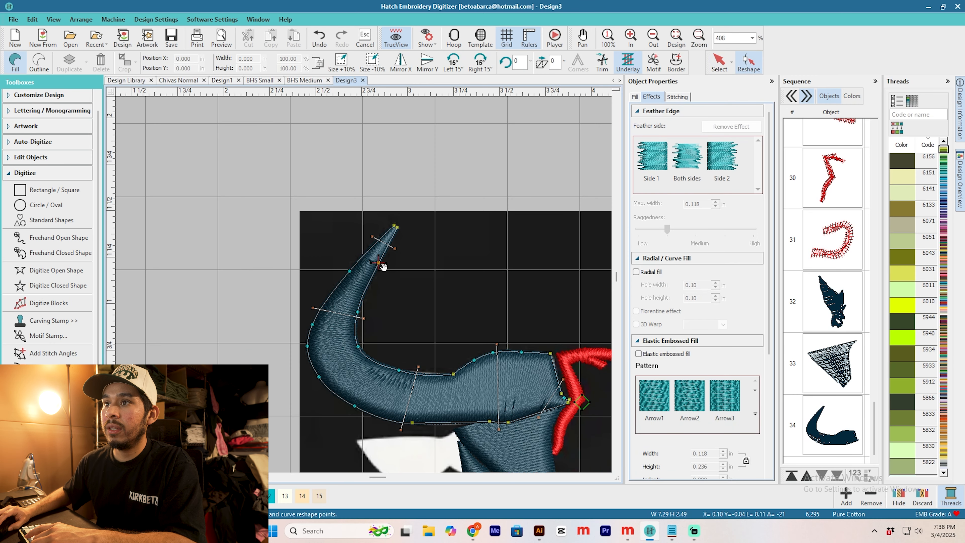
{"action": "key", "text": "Escape"}
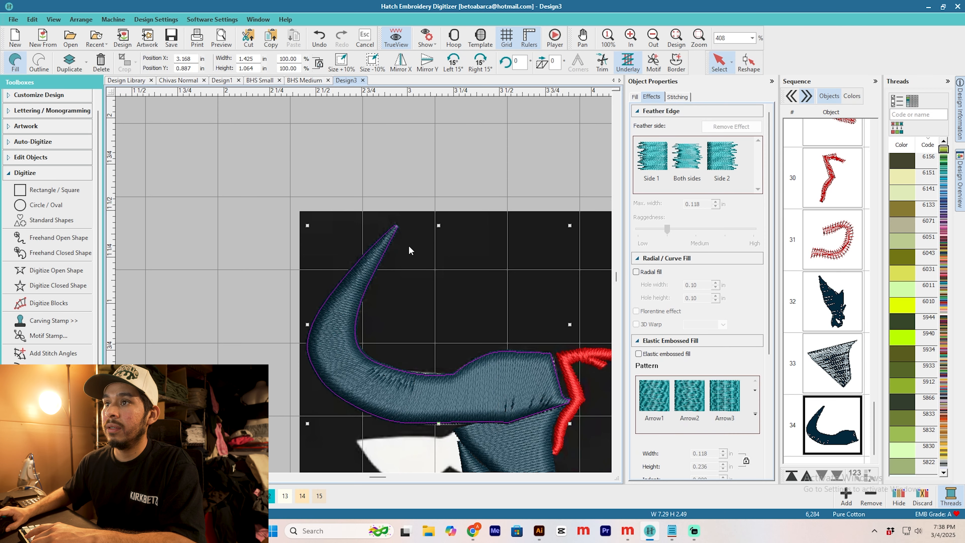
Step: Digitize the white ear as a closed satin shape whose inner end overlaps the edge of the face and forehead fills
{"action": "scroll", "coordinate": [409, 245], "scroll_direction": "down", "scroll_amount": 1}
{"action": "scroll", "coordinate": [363, 288], "scroll_direction": "up", "scroll_amount": 2}
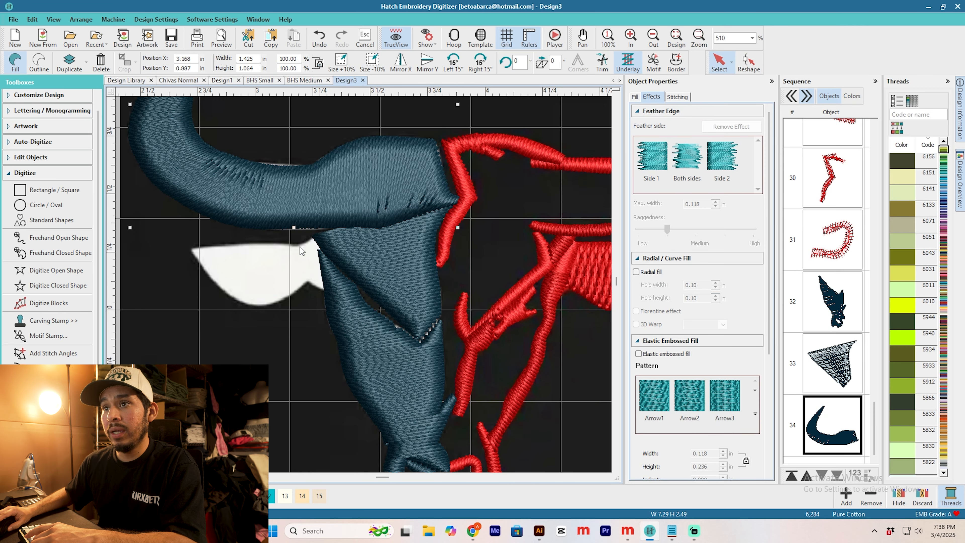
{"action": "scroll", "coordinate": [297, 250], "scroll_direction": "up", "scroll_amount": 1}
{"action": "left_click", "coordinate": [58, 287]}
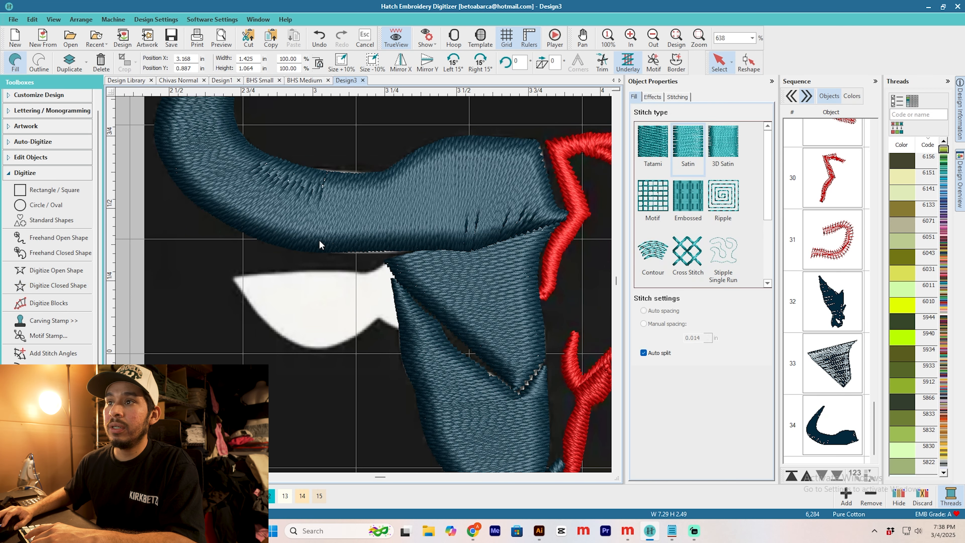
{"action": "scroll", "coordinate": [319, 240], "scroll_direction": "up", "scroll_amount": 3}
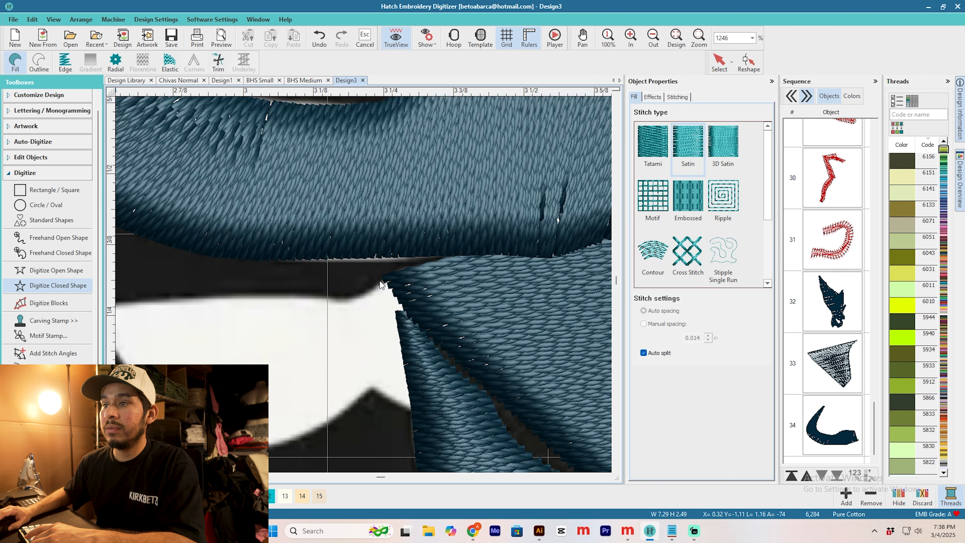
{"action": "left_click", "coordinate": [395, 272]}
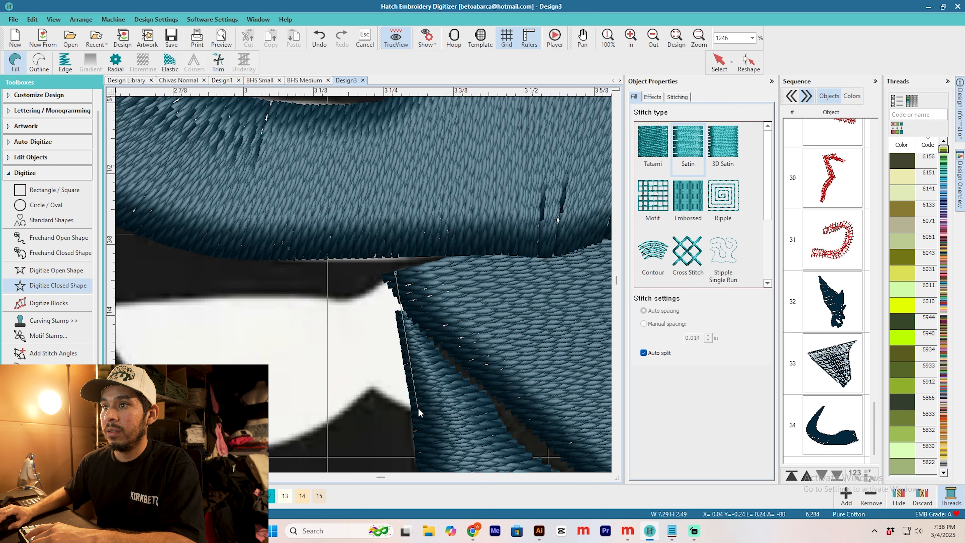
{"action": "left_click", "coordinate": [371, 386]}
{"action": "right_click", "coordinate": [332, 419]}
{"action": "right_click", "coordinate": [286, 363]}
{"action": "right_click", "coordinate": [211, 321]}
{"action": "right_click", "coordinate": [169, 271]}
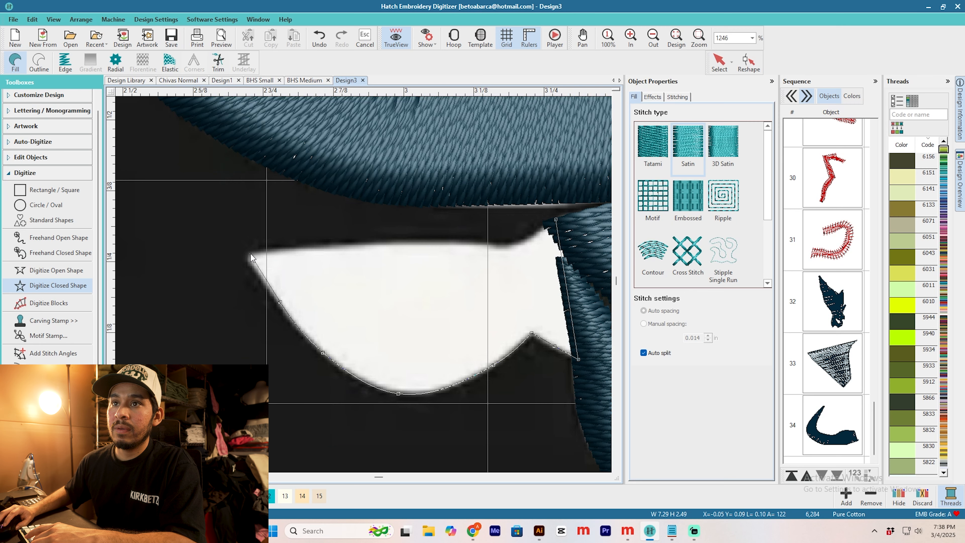
{"action": "left_click", "coordinate": [138, 222]}
{"action": "left_click", "coordinate": [517, 246]}
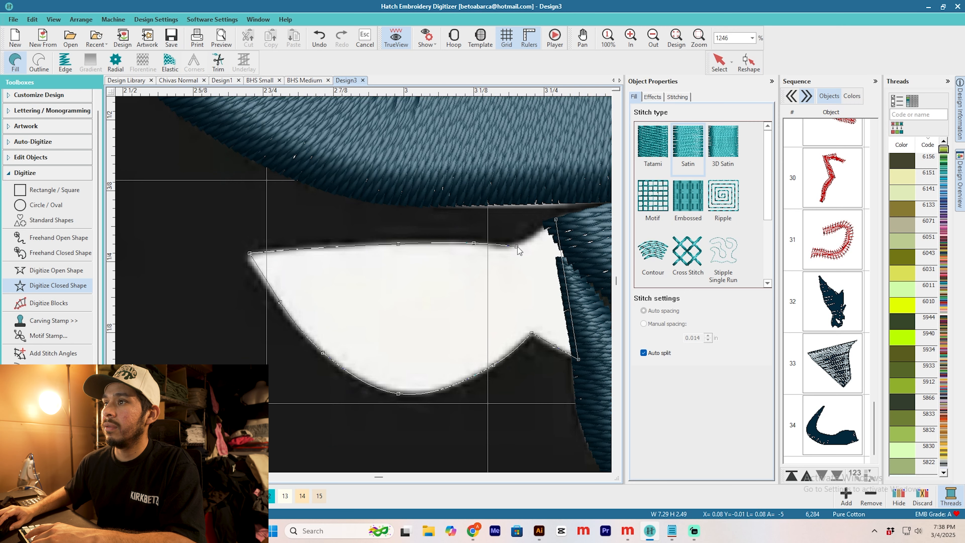
{"action": "key", "text": "Return"}
Step: Turn off auto split for the ear fill and add stitch angles across it from the tip toward the face
{"action": "key", "text": "Escape"}
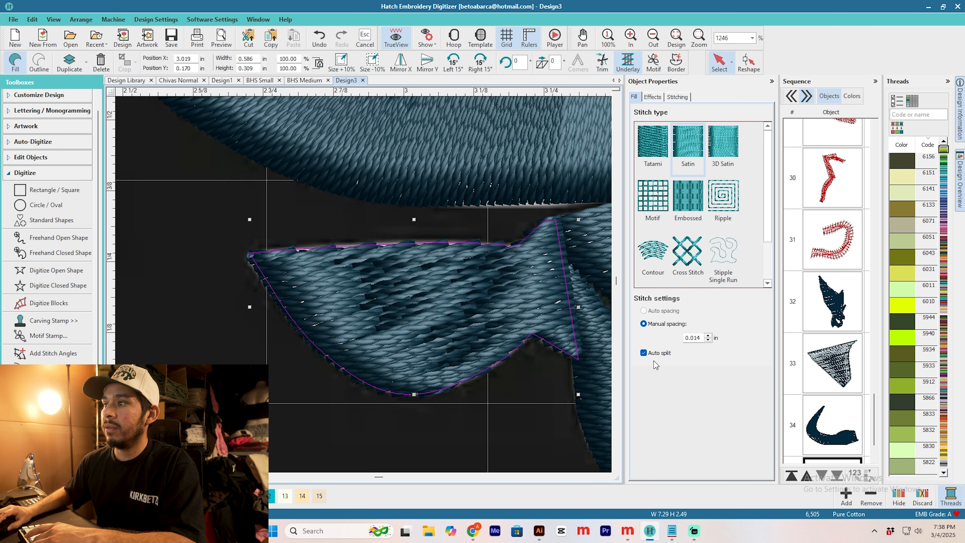
{"action": "left_click", "coordinate": [653, 351]}
{"action": "left_click", "coordinate": [52, 352]}
{"action": "left_click", "coordinate": [305, 242]}
{"action": "left_click", "coordinate": [276, 306]}
{"action": "left_click", "coordinate": [462, 235]}
{"action": "left_click", "coordinate": [488, 376]}
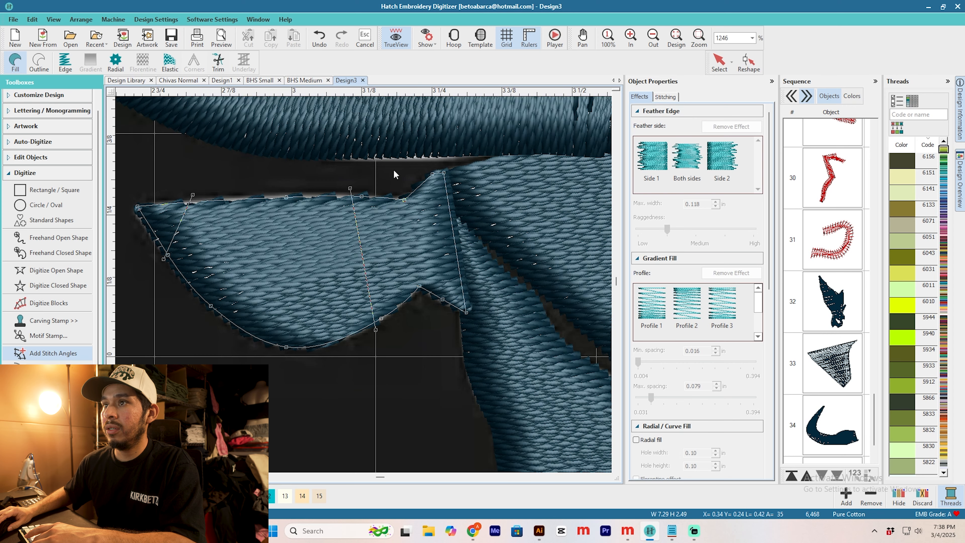
{"action": "key", "text": "Return"}
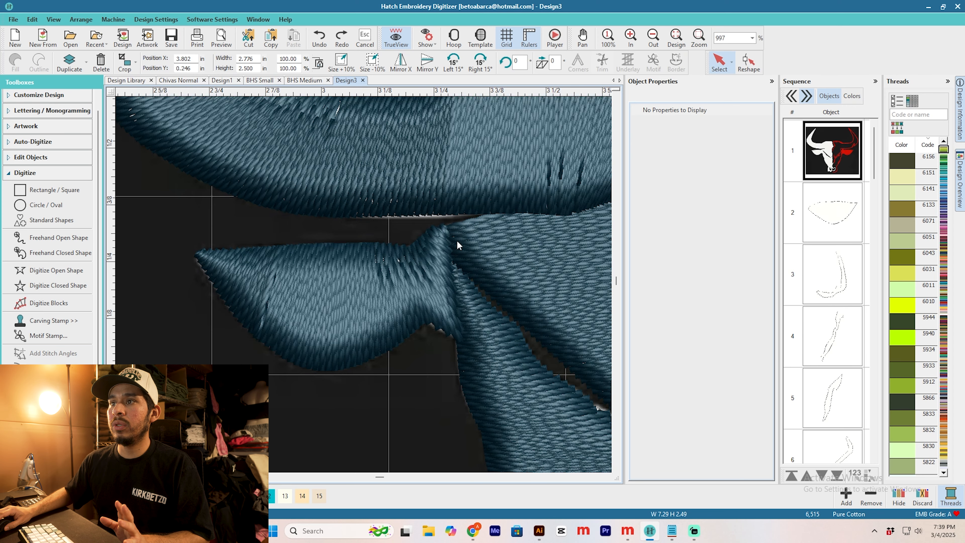
{"action": "scroll", "coordinate": [454, 259], "scroll_direction": "up", "scroll_amount": 3}
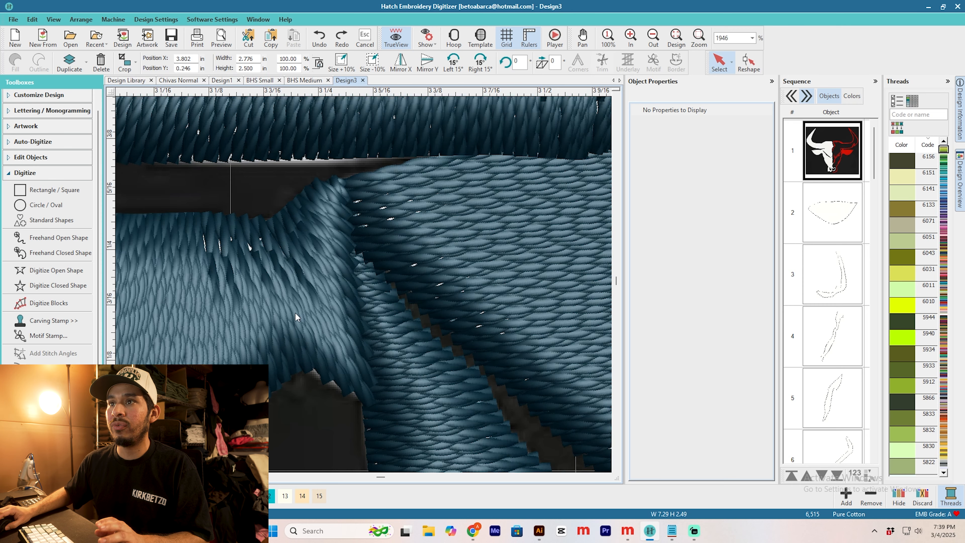
{"action": "scroll", "coordinate": [362, 270], "scroll_direction": "down", "scroll_amount": 3}
{"action": "scroll", "coordinate": [364, 289], "scroll_direction": "down", "scroll_amount": 6}
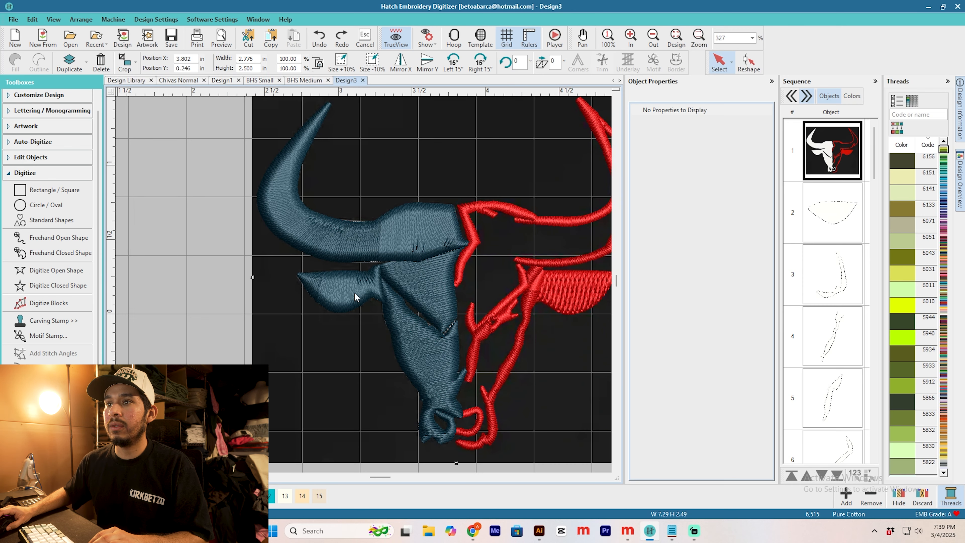
Step: Hide the background artwork image so only the embroidery objects of the bull head are displayed
{"action": "left_click", "coordinate": [573, 393]}
{"action": "left_click", "coordinate": [519, 392]}
{"action": "right_click", "coordinate": [545, 390]}
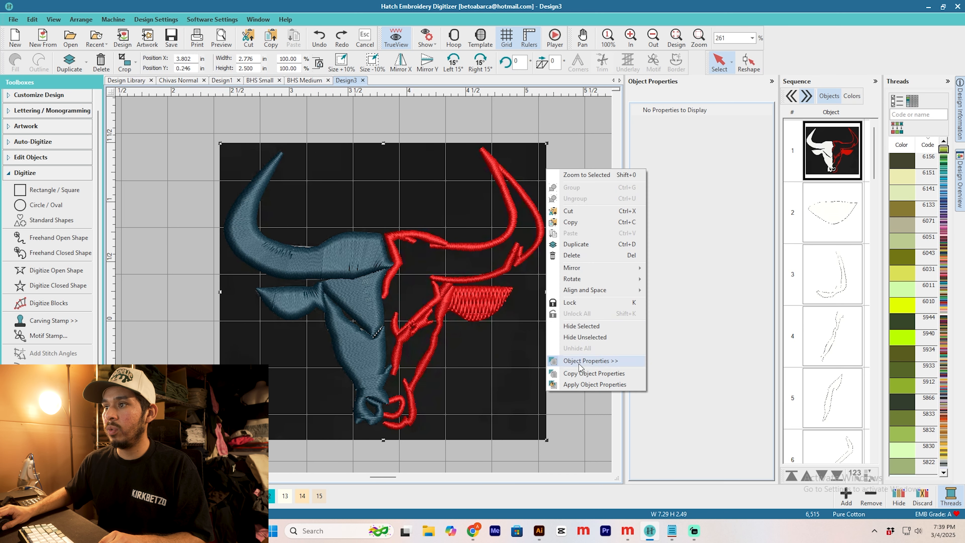
{"action": "left_click", "coordinate": [601, 327]}
{"action": "scroll", "coordinate": [406, 336], "scroll_direction": "down", "scroll_amount": 4}
{"action": "scroll", "coordinate": [365, 290], "scroll_direction": "up", "scroll_amount": 5}
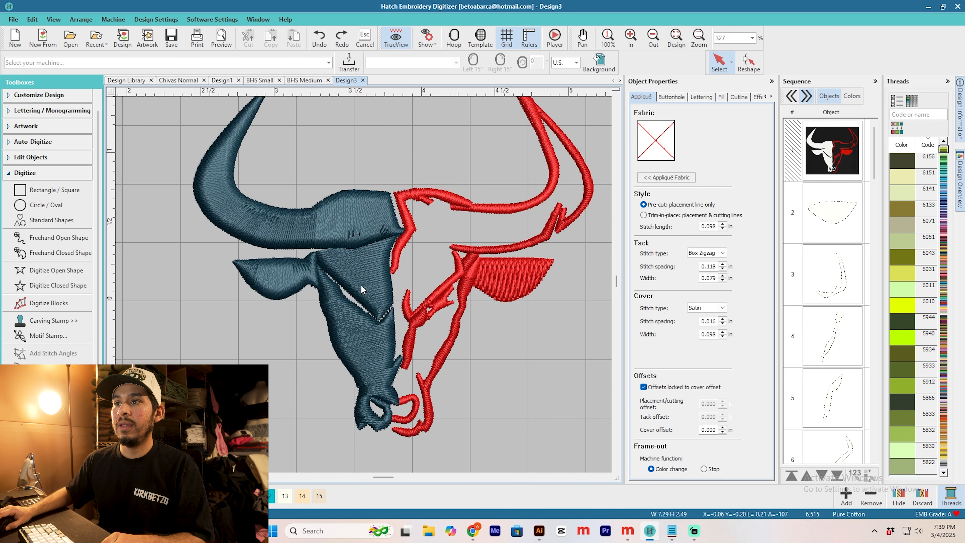
{"action": "scroll", "coordinate": [364, 289], "scroll_direction": "down", "scroll_amount": 1}
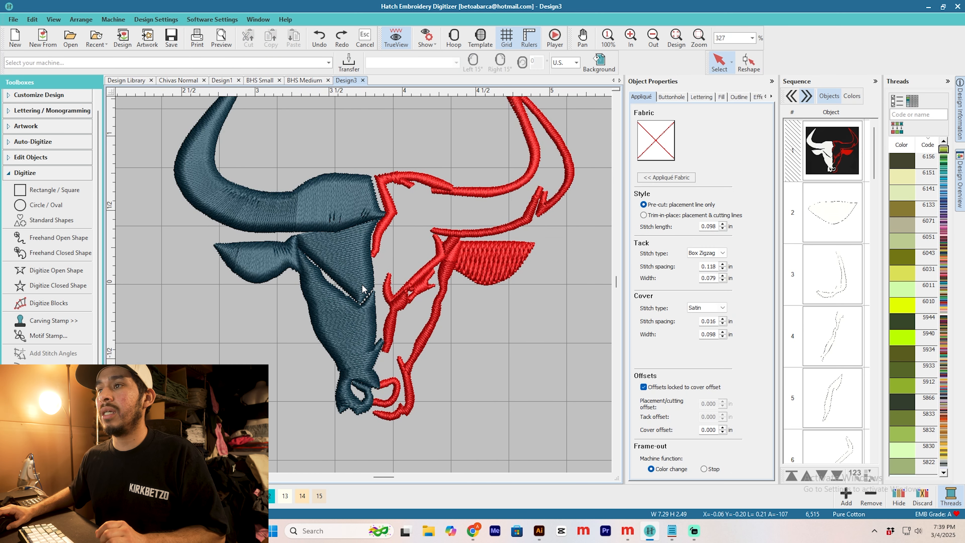
Step: Add two stitch angles to the triangular forehead fill, crossing its outer corner beside the ear
{"action": "left_click", "coordinate": [364, 287]}
{"action": "scroll", "coordinate": [441, 166], "scroll_direction": "up", "scroll_amount": 6}
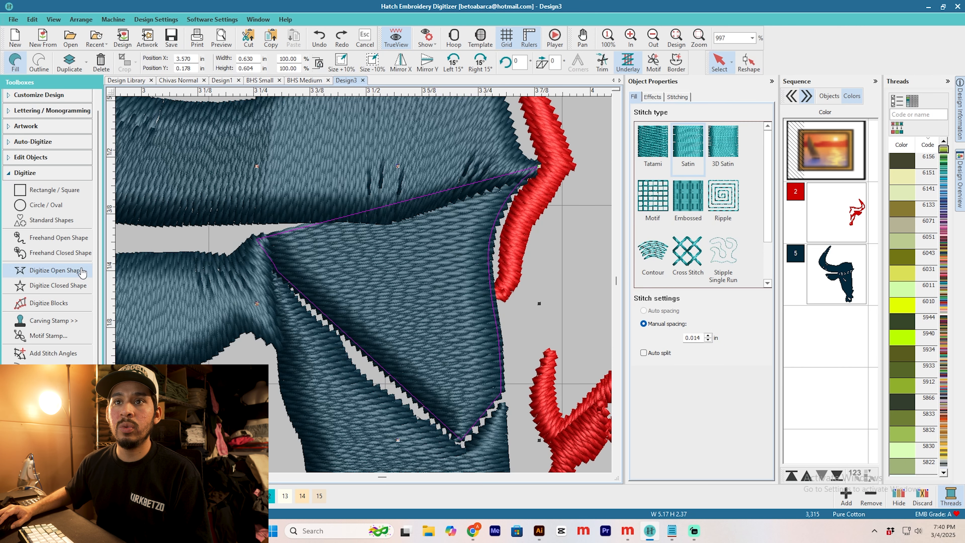
{"action": "left_click", "coordinate": [72, 353]}
{"action": "left_click", "coordinate": [310, 220]}
{"action": "left_click", "coordinate": [285, 286]}
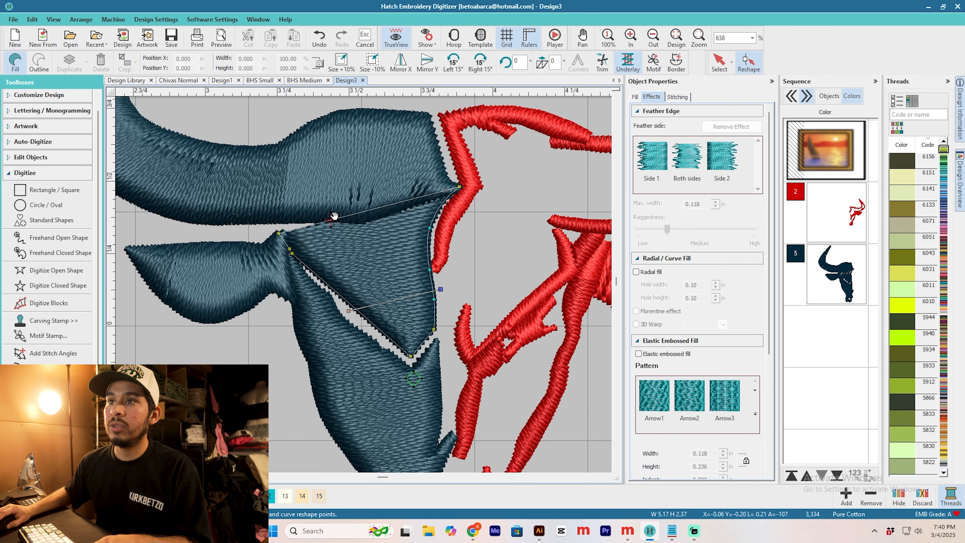
{"action": "left_click", "coordinate": [59, 357]}
{"action": "left_click", "coordinate": [327, 199]}
{"action": "left_click", "coordinate": [292, 310]}
{"action": "key", "text": "Return"}
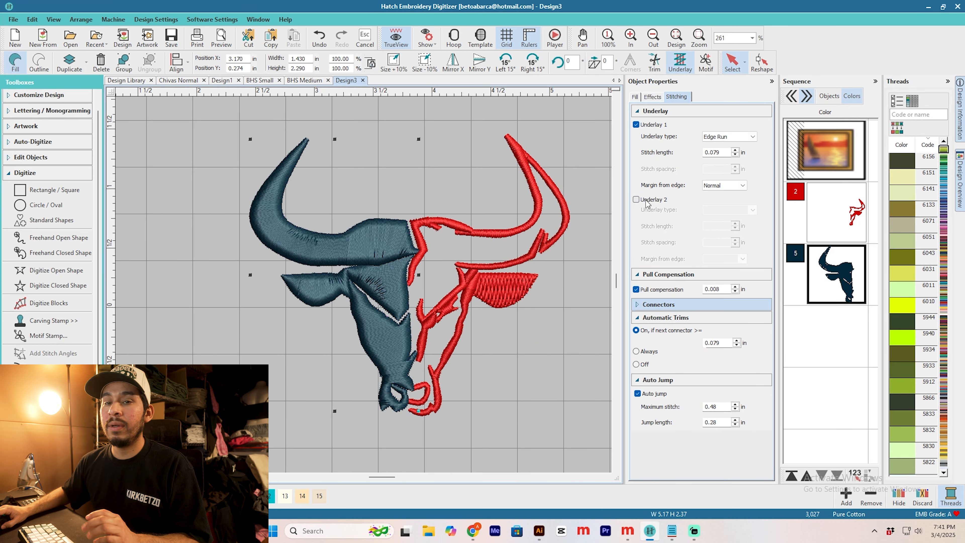
Step: Set all dark blue fills to a Center Run for Underlay 1 and a manual satin spacing of 0.007 in
{"action": "left_click", "coordinate": [752, 137]}
{"action": "left_click", "coordinate": [722, 147]}
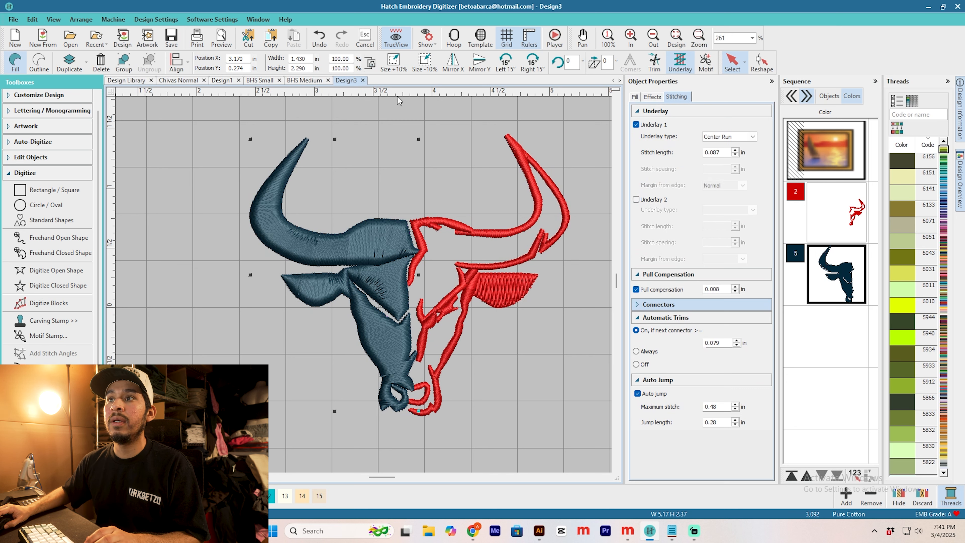
{"action": "left_click", "coordinate": [634, 96]}
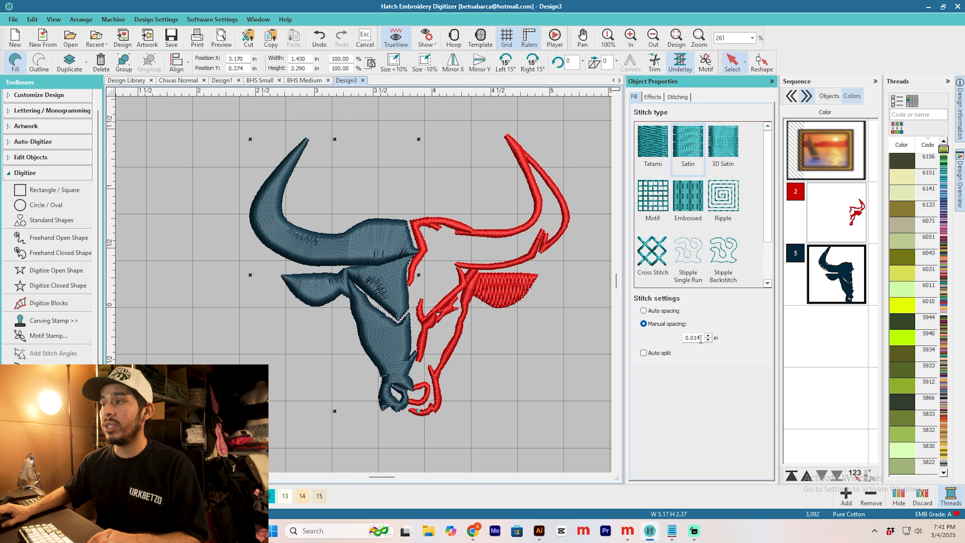
{"action": "key", "text": "BackSpace"}
{"action": "key", "text": "BackSpace"}
{"action": "type", "text": "07"}
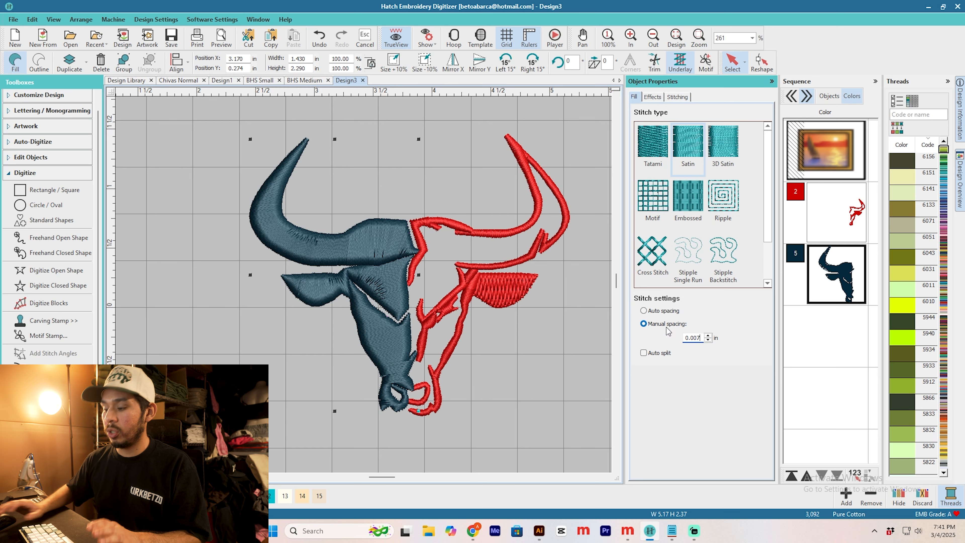
{"action": "left_click", "coordinate": [527, 431]}
Step: Switch the measurement units to metric and check the horn fill's satin spacing in millimetres
{"action": "left_click", "coordinate": [575, 62]}
{"action": "left_click", "coordinate": [566, 74]}
{"action": "left_click", "coordinate": [378, 249]}
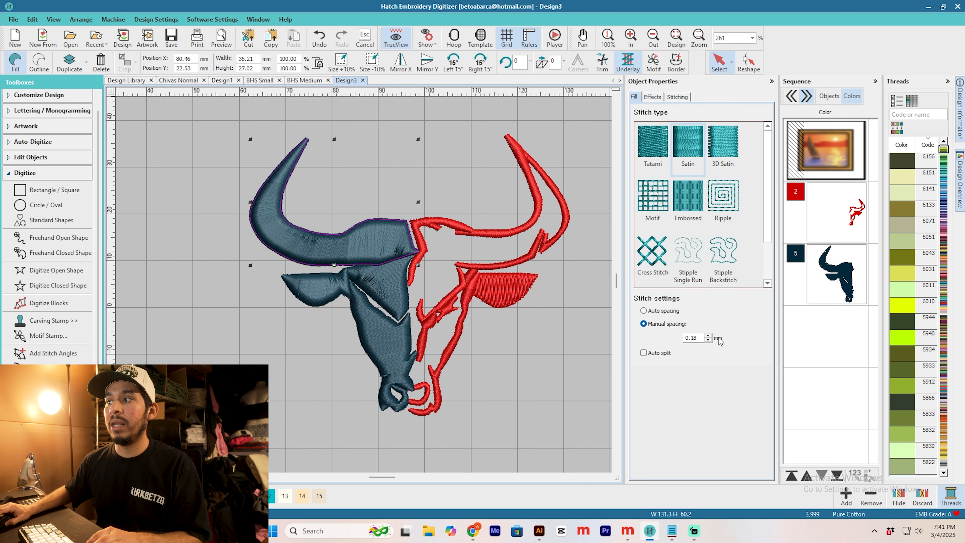
Step: Reshape the ear fill, placing its end marker just outside the ear's tip, and select the face fill
{"action": "scroll", "coordinate": [330, 279], "scroll_direction": "up", "scroll_amount": 3}
{"action": "left_click", "coordinate": [317, 286]}
{"action": "key", "text": "h"}
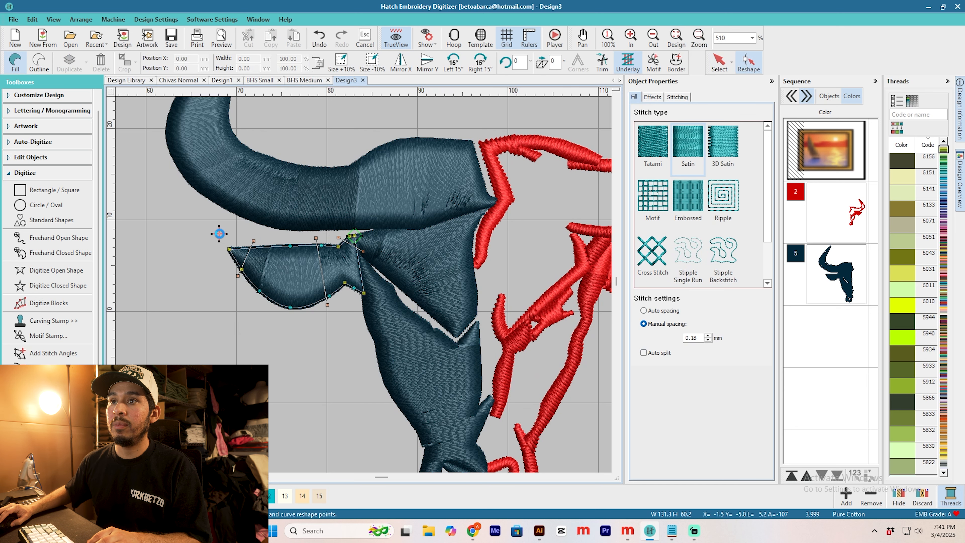
{"action": "key", "text": "Escape"}
{"action": "left_click", "coordinate": [424, 288]}
{"action": "left_click", "coordinate": [397, 310]}
{"action": "scroll", "coordinate": [391, 291], "scroll_direction": "down", "scroll_amount": 3}
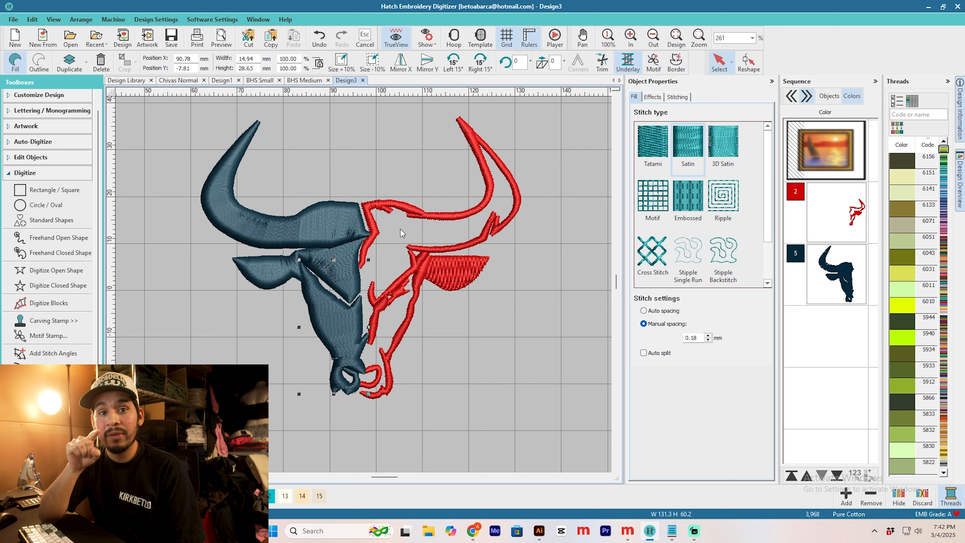
Step: Switch the units back to U.S. and scale the whole bull head proportionally to a height of 2.500 in
{"action": "scroll", "coordinate": [399, 228], "scroll_direction": "down", "scroll_amount": 3}
{"action": "left_click_drag", "start_coordinate": [468, 395], "coordinate": [232, 170]}
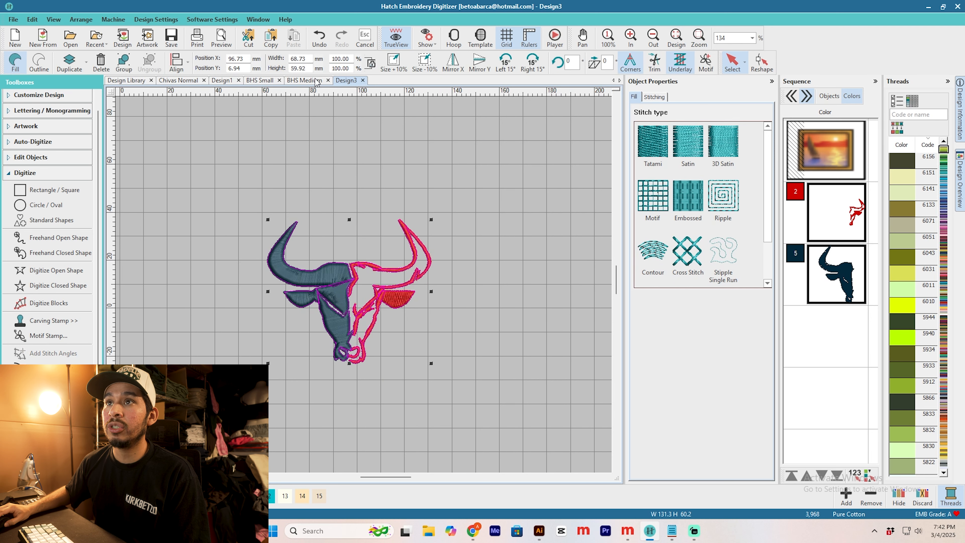
{"action": "left_click", "coordinate": [504, 191]}
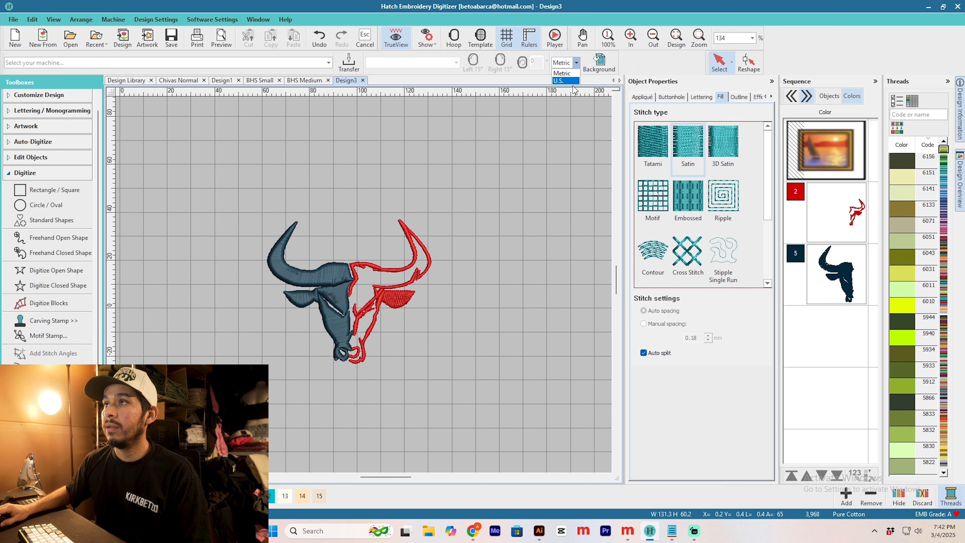
{"action": "left_click_drag", "start_coordinate": [518, 394], "coordinate": [312, 82]}
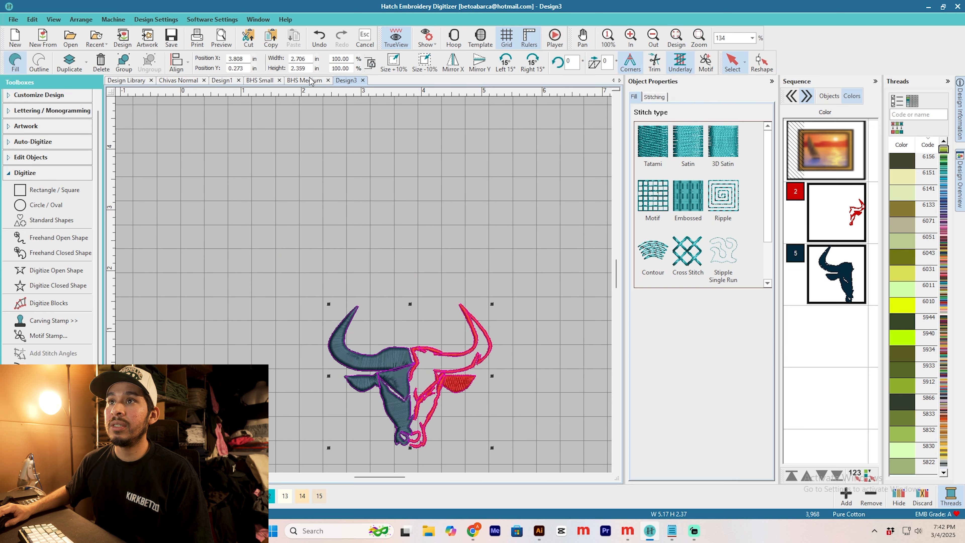
{"action": "double_click", "coordinate": [311, 67]}
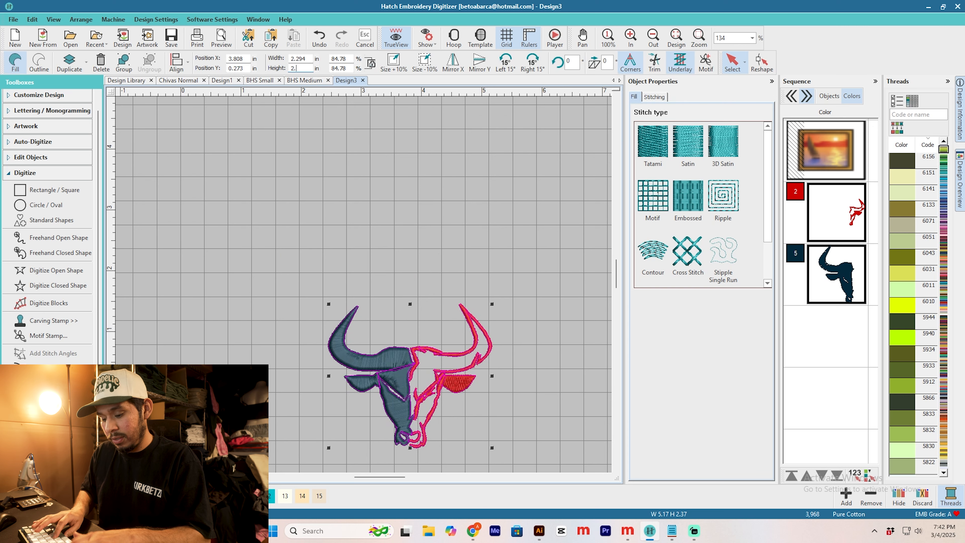
{"action": "type", "text": "2.500"}
{"action": "key", "text": "Return"}
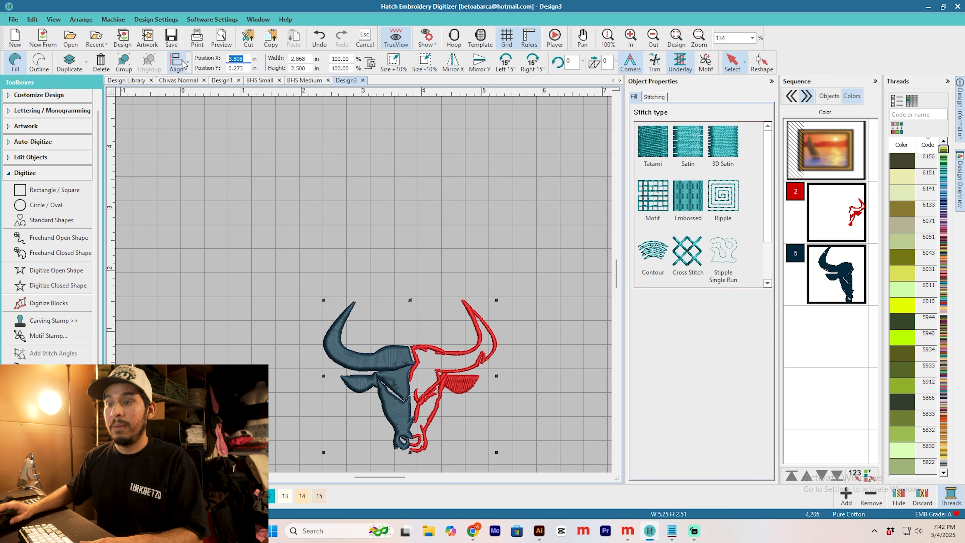
Step: Move the whole bull head to the design origin at X 0 and Y 0
{"action": "key", "text": "Tab"}
{"action": "type", "text": "0"}
{"action": "key", "text": "Return"}
{"action": "scroll", "coordinate": [198, 260], "scroll_direction": "down", "scroll_amount": 2}
{"action": "scroll", "coordinate": [358, 281], "scroll_direction": "up", "scroll_amount": 2}
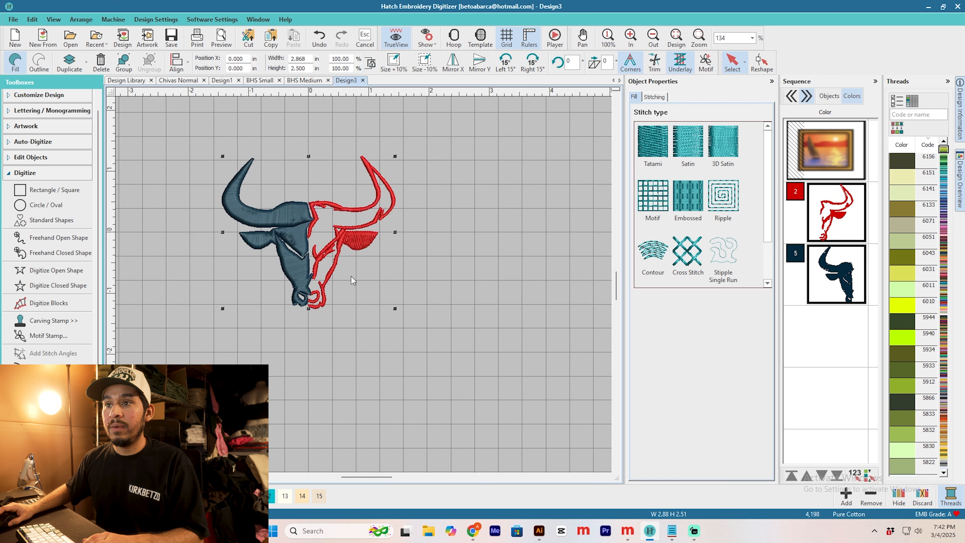
Step: Set the design's Auto Start and End to user defined, with the start needle position at the bottom centre
{"action": "left_click", "coordinate": [156, 20]}
{"action": "left_click", "coordinate": [169, 66]}
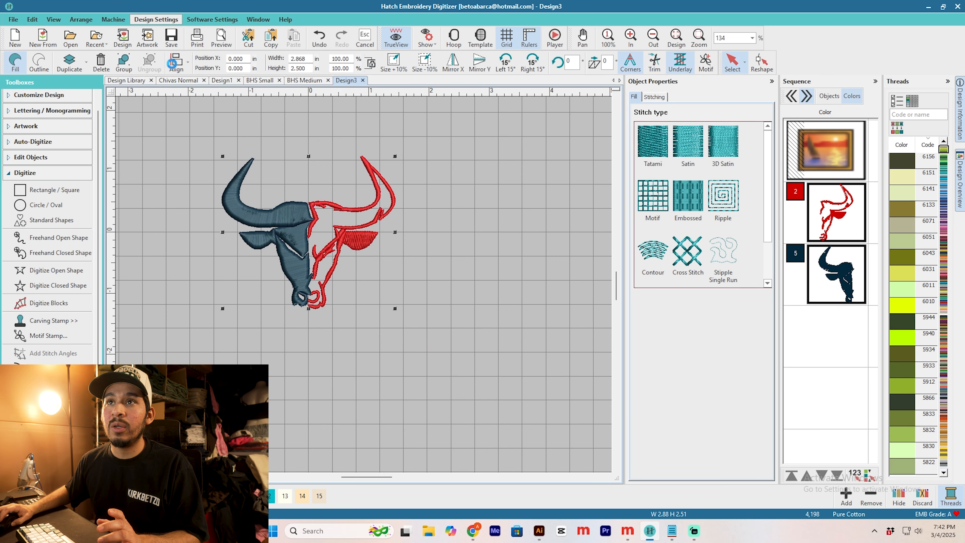
{"action": "left_click", "coordinate": [435, 166]}
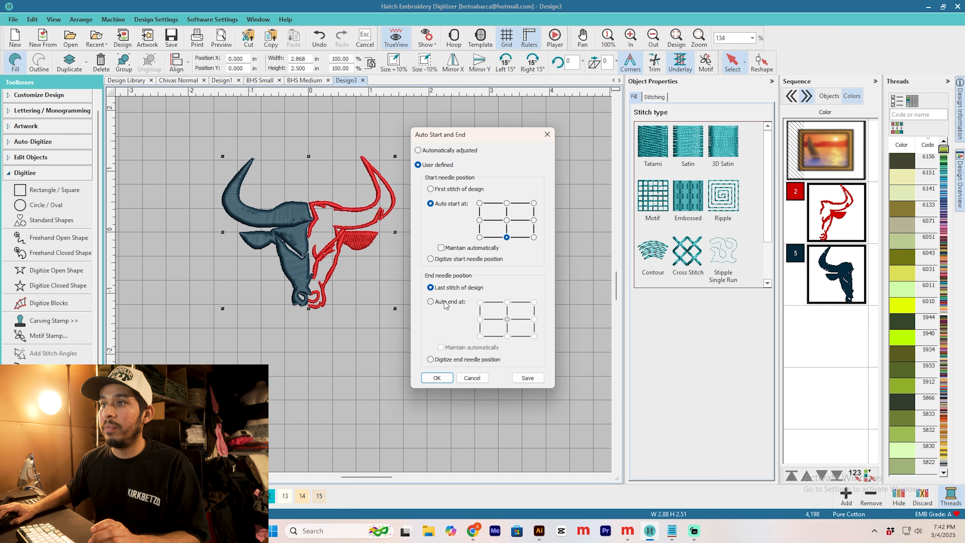
{"action": "left_click", "coordinate": [436, 378]}
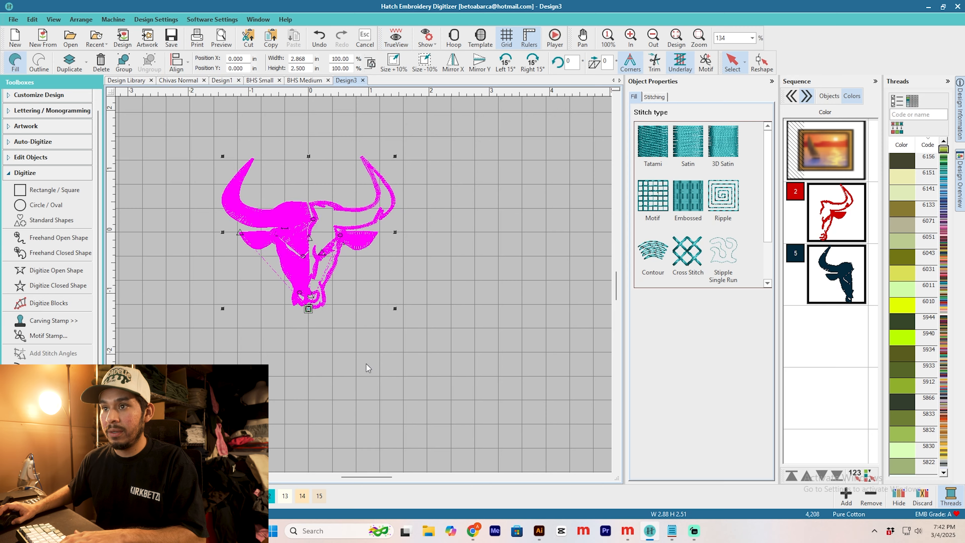
Step: Examine the design's connecting stitches with TrueView off, restore TrueView and simulate the sewing order in the Stitch Player
{"action": "scroll", "coordinate": [370, 275], "scroll_direction": "up", "scroll_amount": 2}
{"action": "scroll", "coordinate": [366, 289], "scroll_direction": "down", "scroll_amount": 1}
{"action": "scroll", "coordinate": [364, 286], "scroll_direction": "up", "scroll_amount": 2}
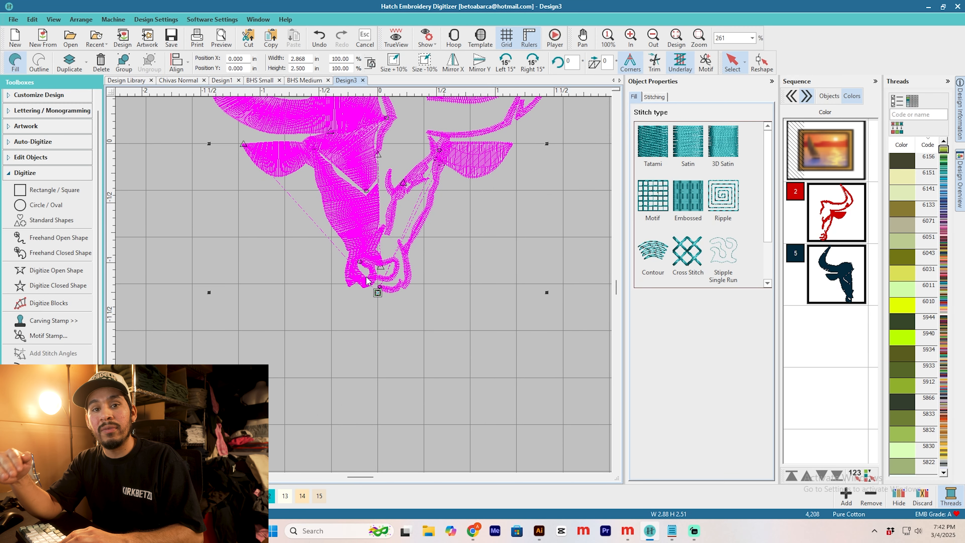
{"action": "scroll", "coordinate": [368, 281], "scroll_direction": "down", "scroll_amount": 1}
{"action": "key", "text": "t"}
{"action": "left_click", "coordinate": [54, 19]}
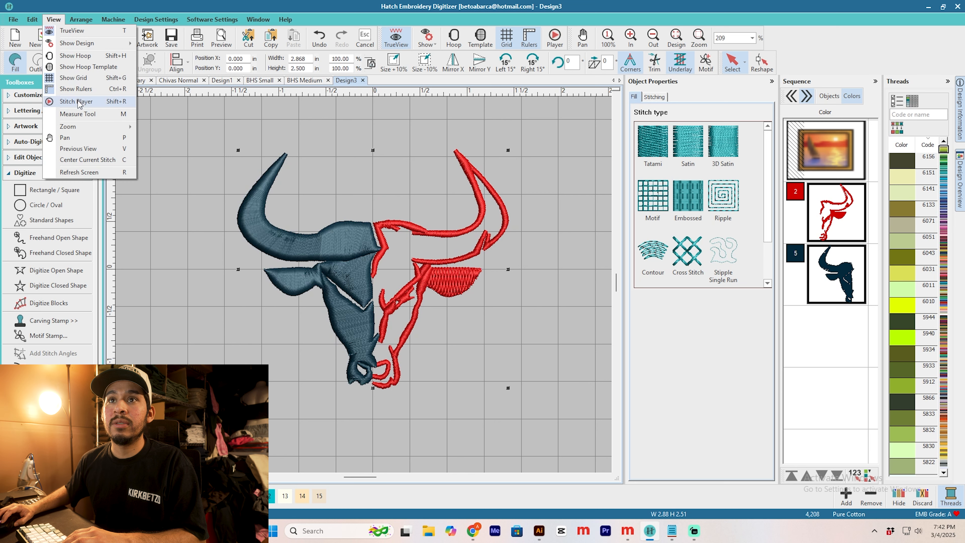
{"action": "left_click", "coordinate": [72, 99]}
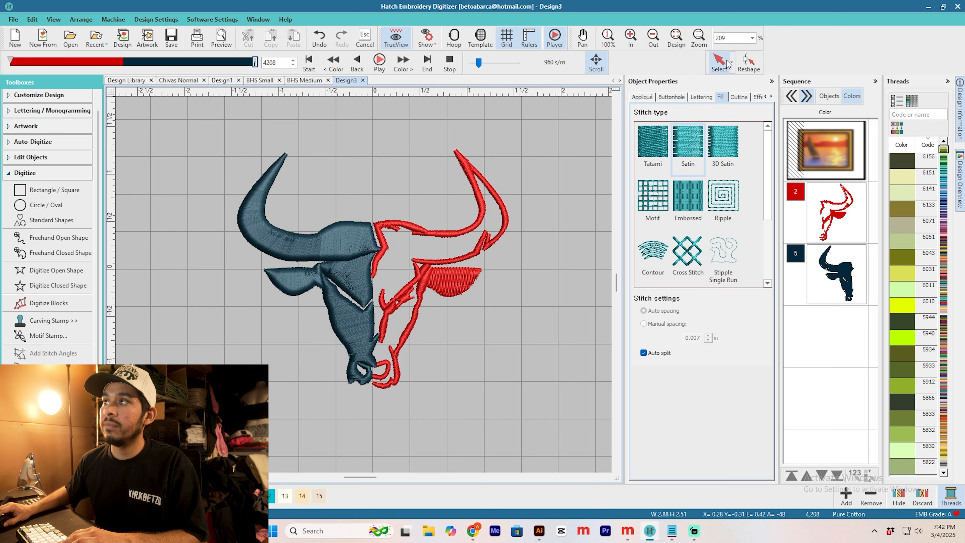
Step: Reshape the triangular forehead fill, moving its end marker just outside the corner beside the ear
{"action": "left_click", "coordinate": [359, 274]}
{"action": "left_click", "coordinate": [751, 63]}
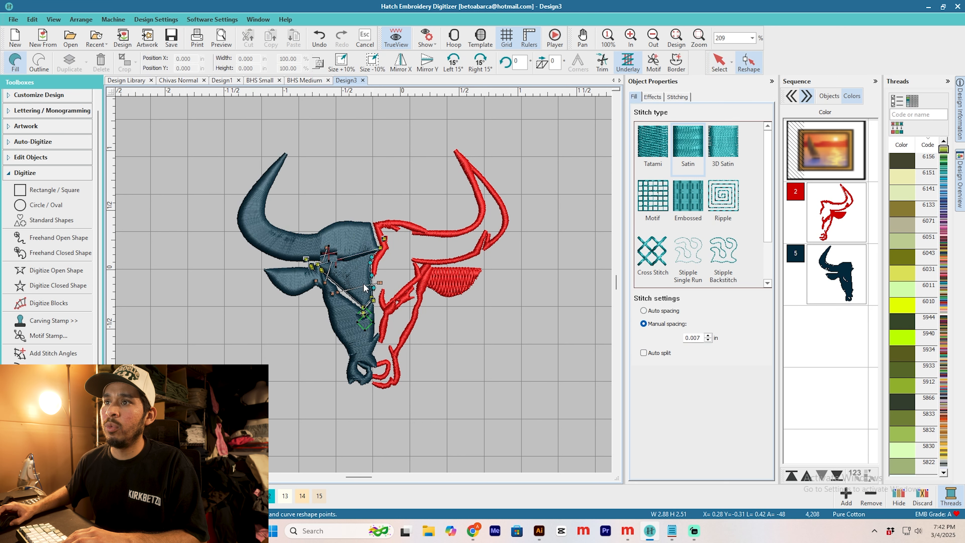
{"action": "scroll", "coordinate": [322, 274], "scroll_direction": "up", "scroll_amount": 3}
{"action": "left_click_drag", "start_coordinate": [338, 252], "coordinate": [307, 251]}
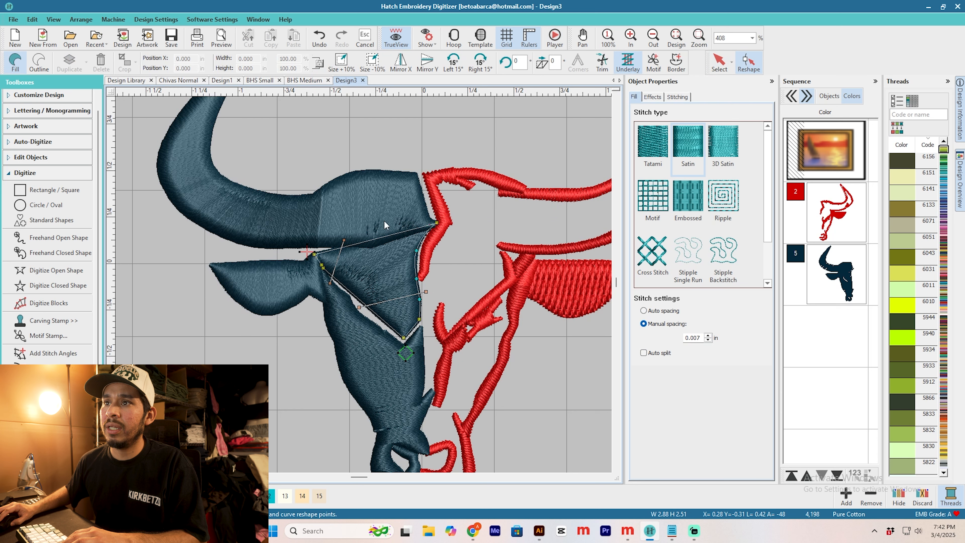
Step: Reshape the dark blue horn fill, moving its end marker from the lower edge to just beyond the horn's tip
{"action": "left_click", "coordinate": [721, 67]}
{"action": "left_click", "coordinate": [384, 198]}
{"action": "left_click", "coordinate": [741, 68]}
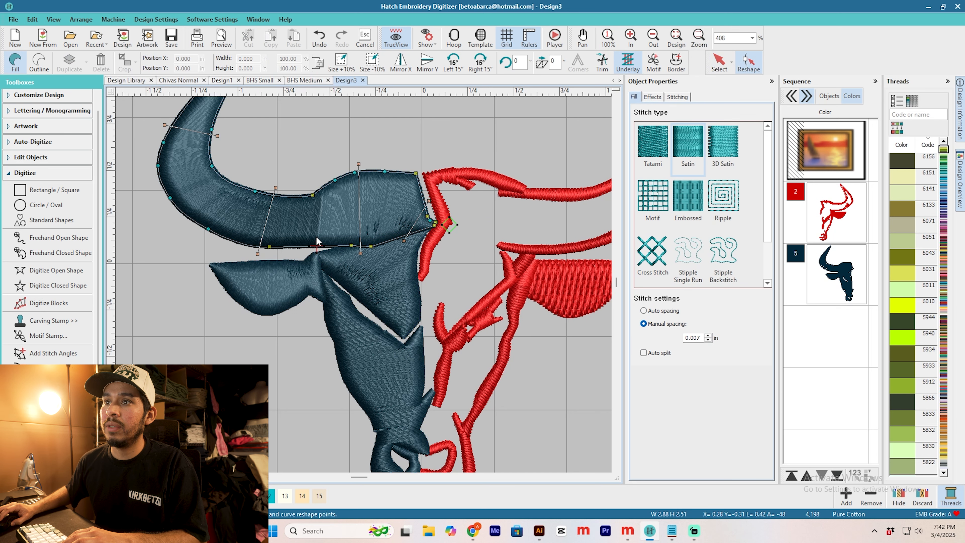
{"action": "mouse_move", "coordinate": [317, 241]}
{"action": "left_mouse_down"}
{"action": "mouse_move", "coordinate": [252, 119]}
{"action": "mouse_move", "coordinate": [308, 119]}
{"action": "mouse_move", "coordinate": [342, 198]}
{"action": "left_mouse_up"}
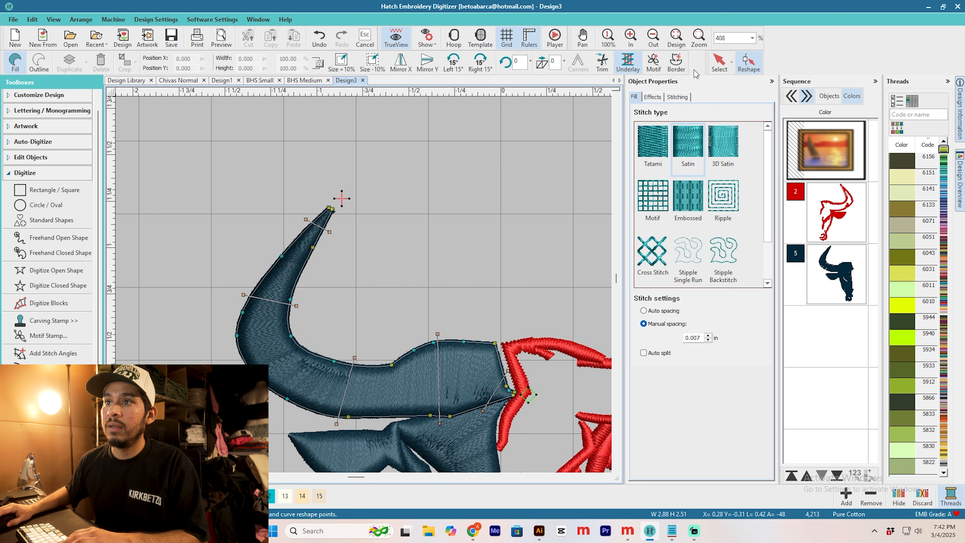
{"action": "left_click", "coordinate": [722, 64]}
{"action": "scroll", "coordinate": [441, 252], "scroll_direction": "down", "scroll_amount": 4}
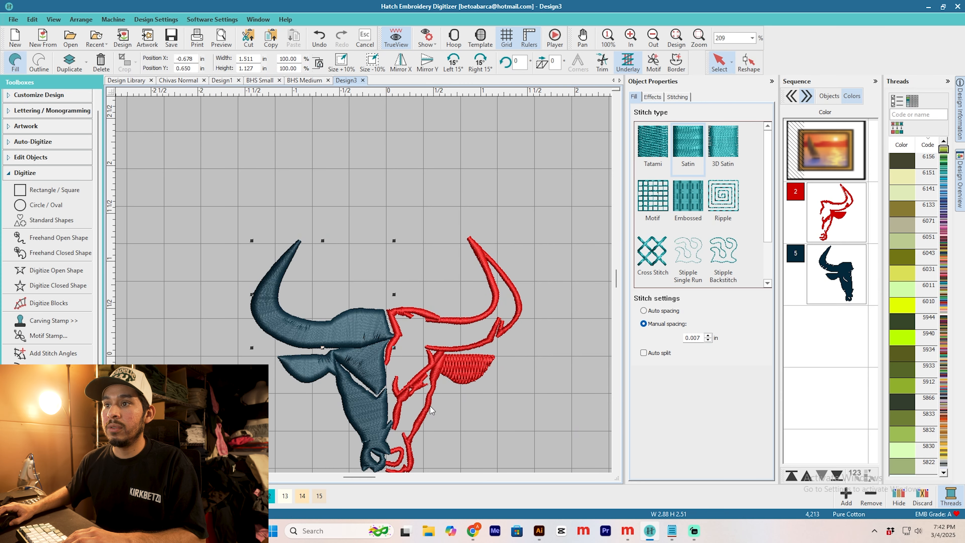
Step: Export the finished bull design for the embroidery machine
{"action": "left_click", "coordinate": [13, 19]}
{"action": "left_click", "coordinate": [55, 152]}
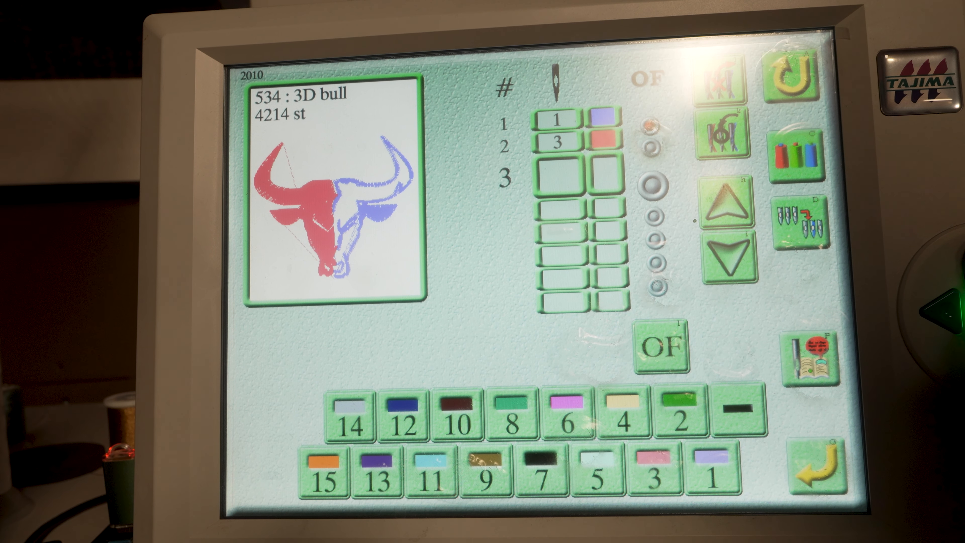
{"action": "left_click", "coordinate": [727, 201]}
{"action": "left_click", "coordinate": [727, 202]}
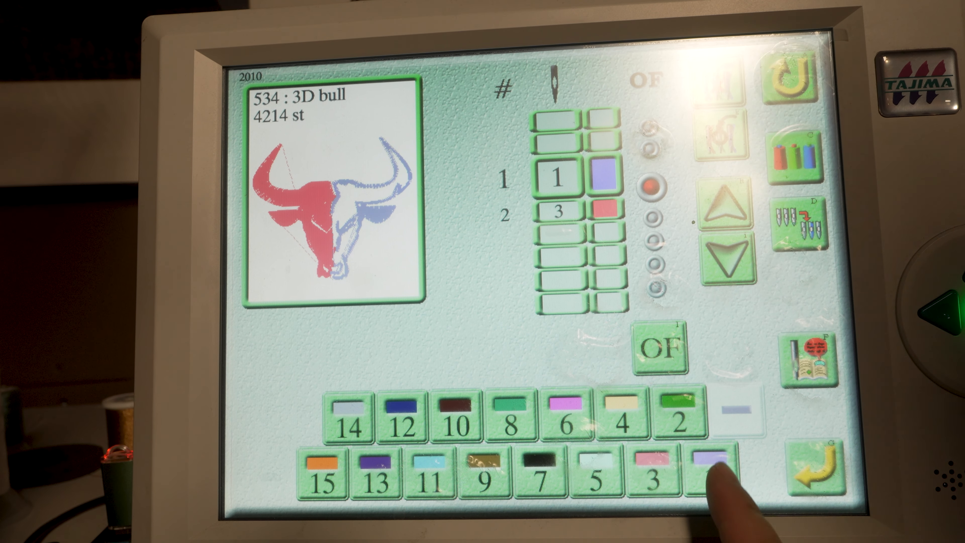
{"action": "left_click", "coordinate": [659, 348]}
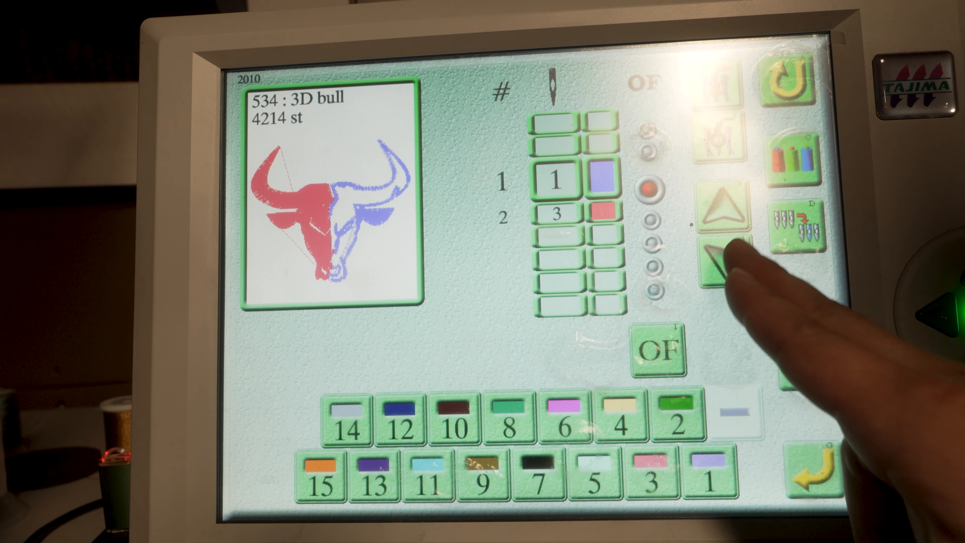
{"action": "left_click", "coordinate": [726, 260]}
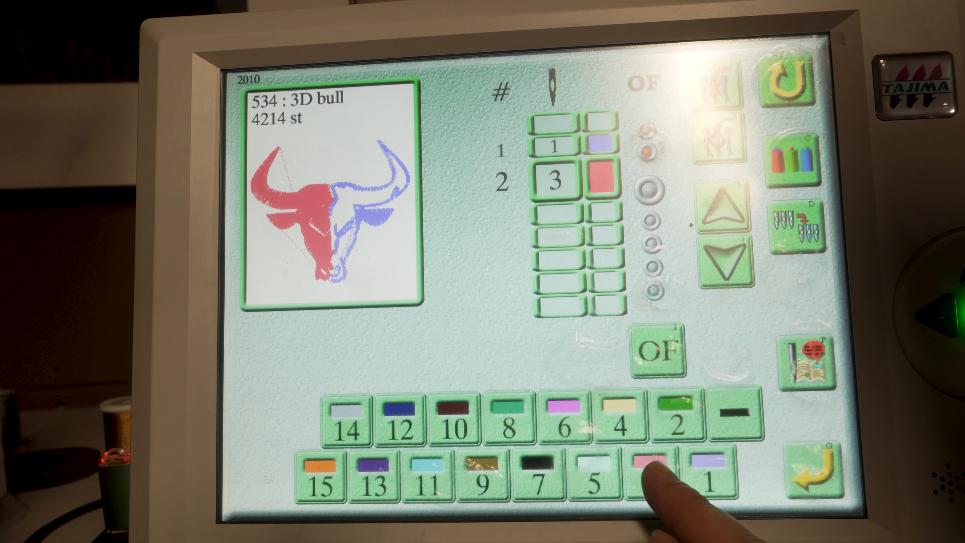